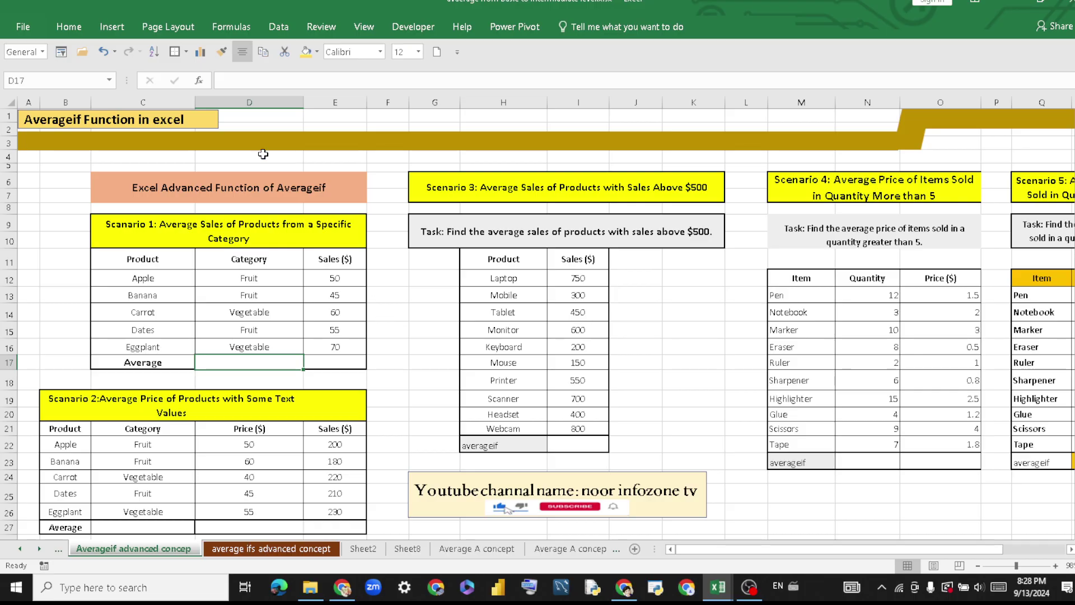
click(200, 120)
click(83, 120)
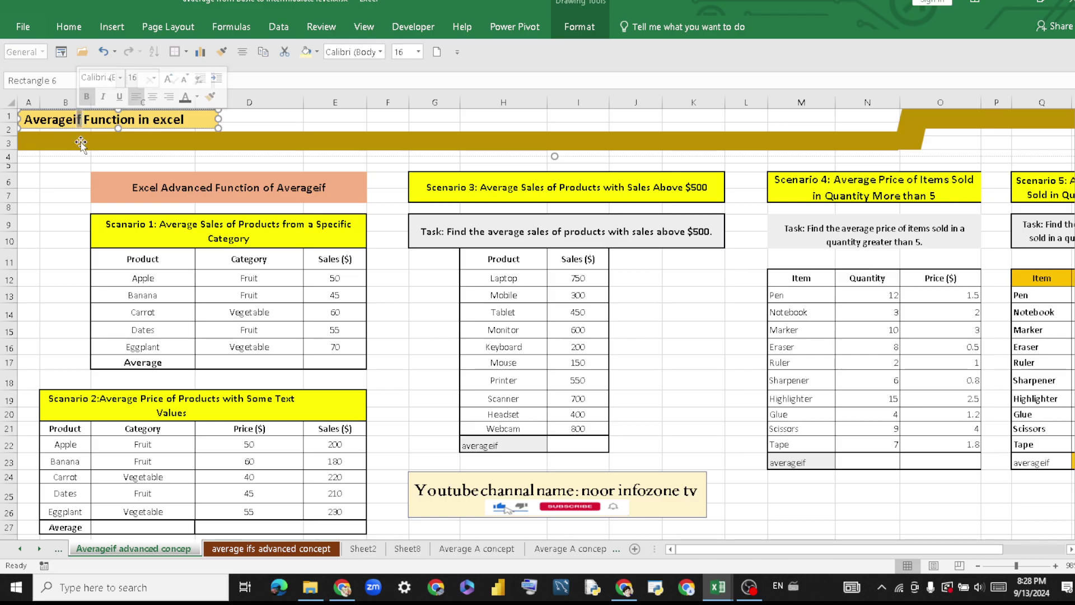
click(79, 143)
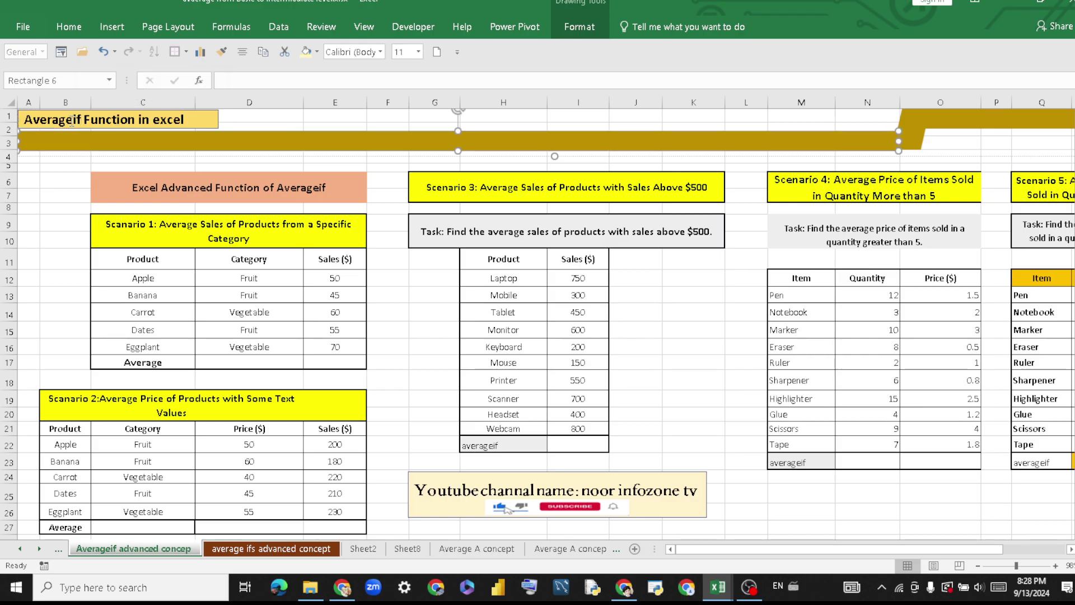
drag(73, 120, 24, 120)
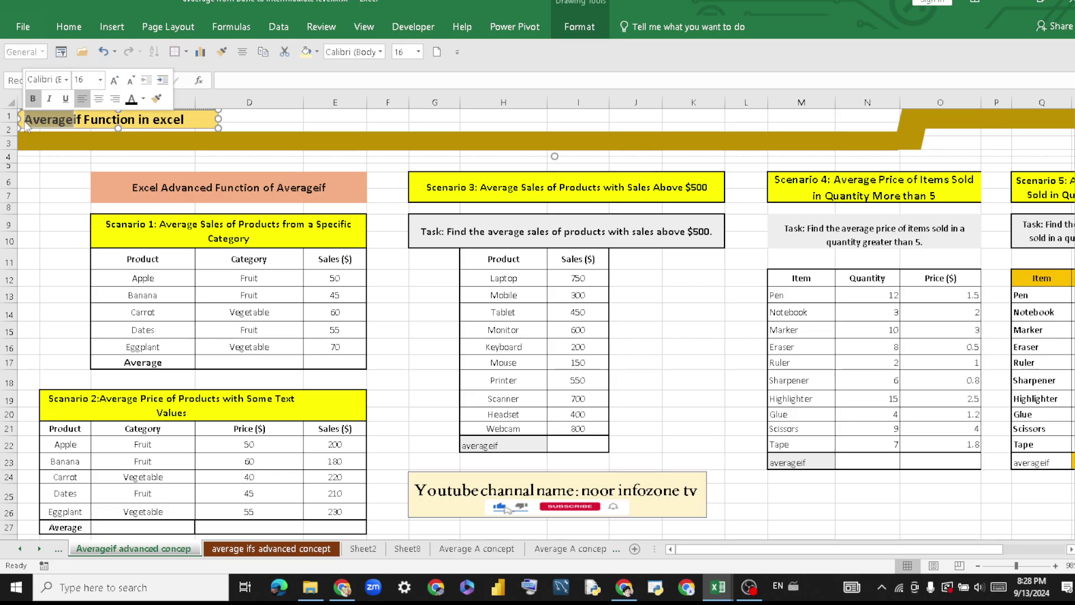
click(79, 120)
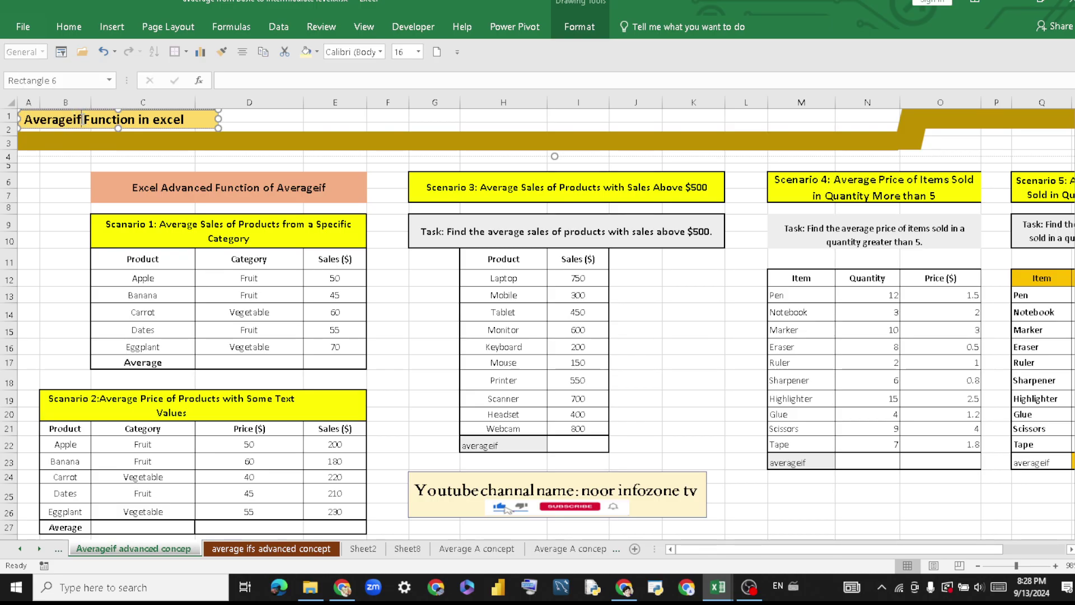
drag(79, 119, 76, 123)
click(180, 289)
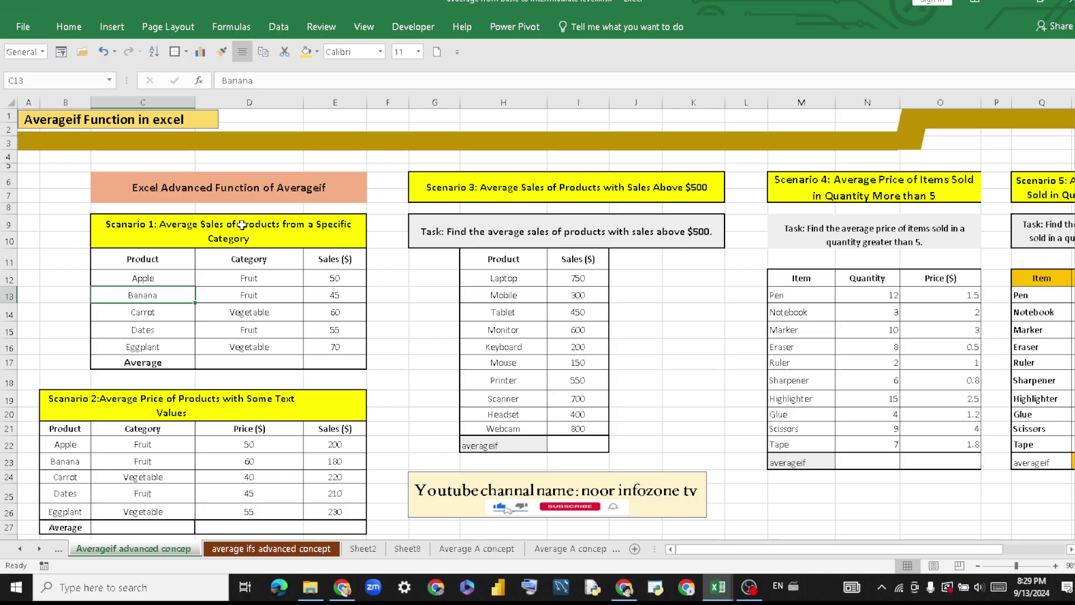
drag(154, 276, 163, 355)
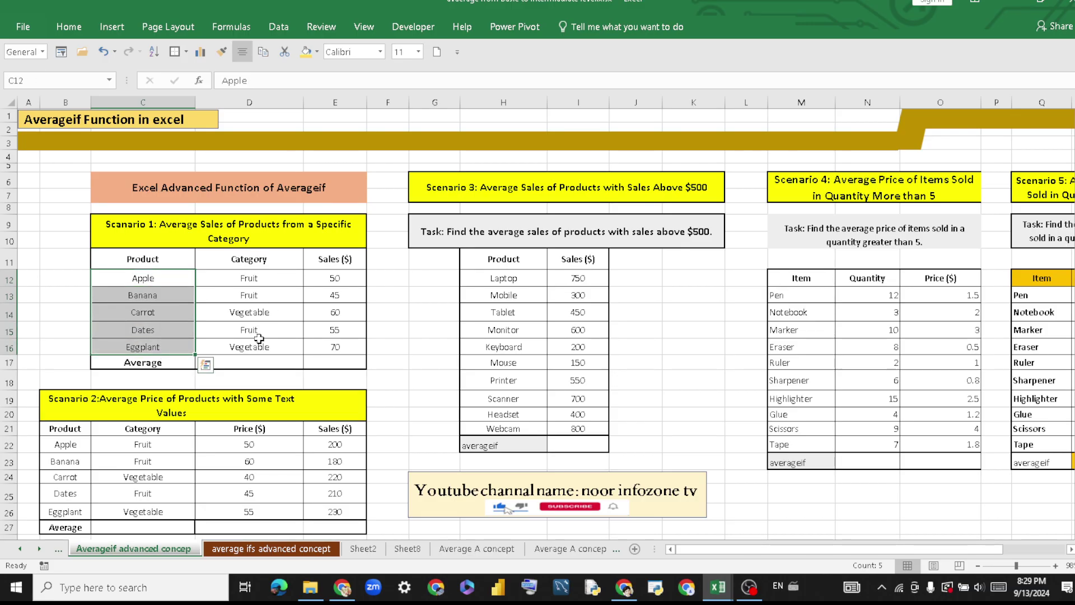
click(253, 276)
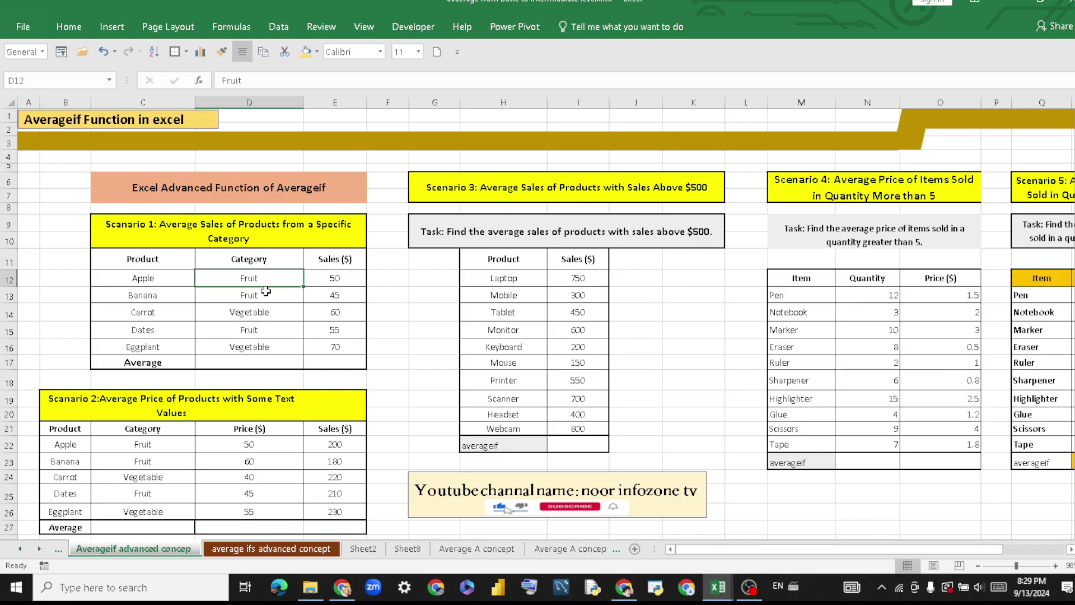
Average the sales of the Fruit category in D17 with =AVERAGEIF(D12:D16,"Fruit",E12:E16).
click(264, 362)
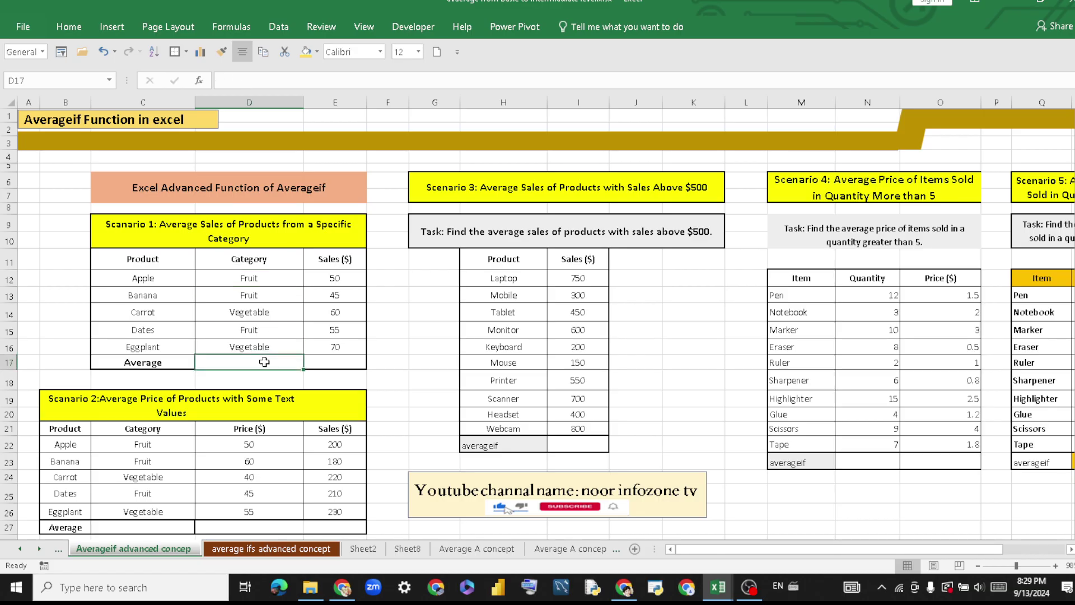
text(=)
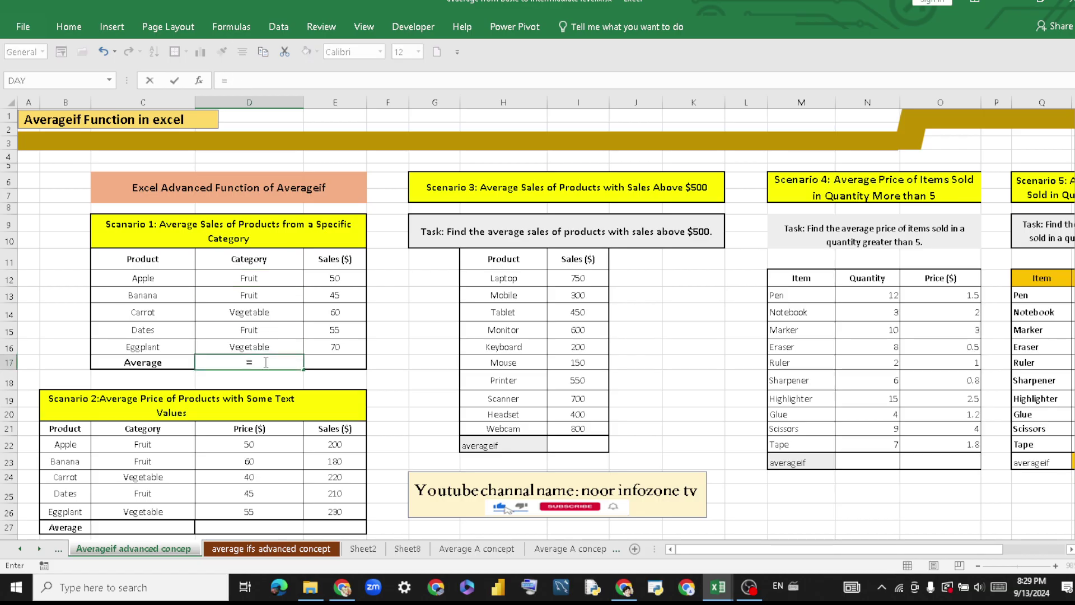
text(aver)
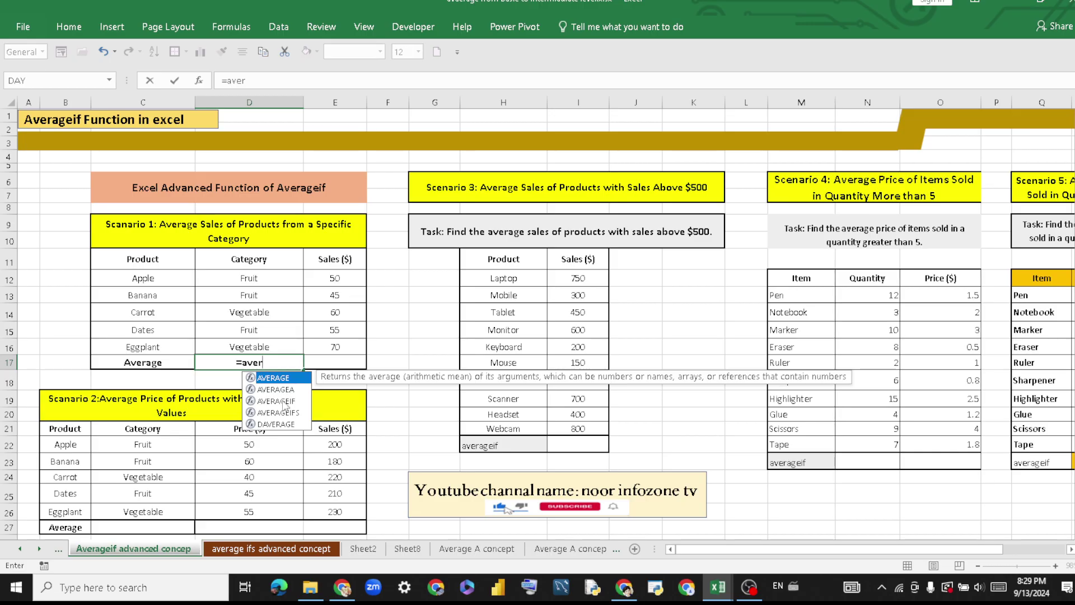
double_click(276, 400)
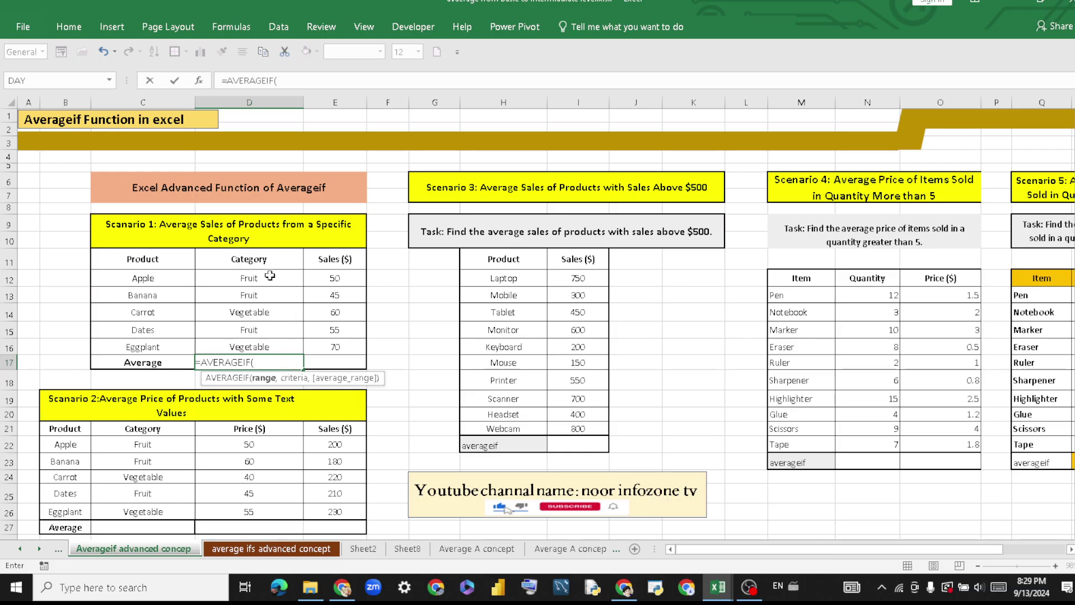
drag(270, 276, 276, 341)
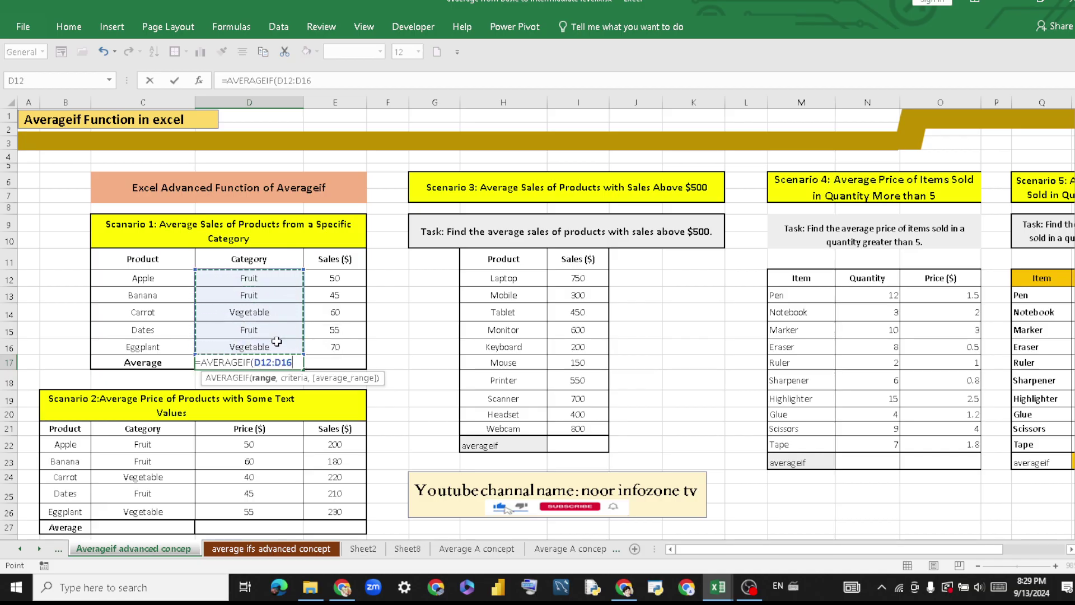
text(,)
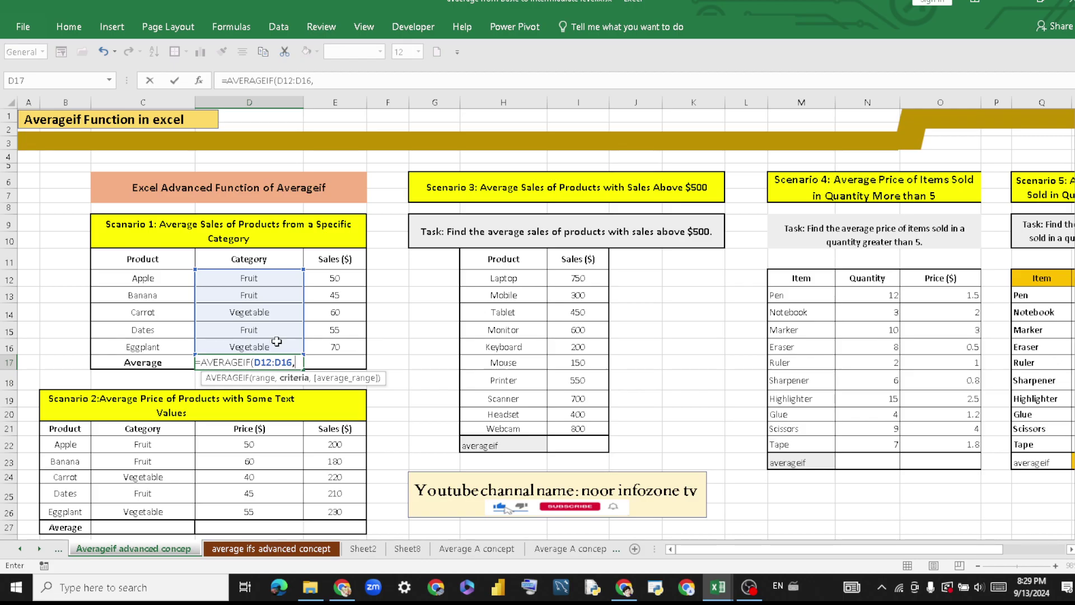
text(")
text(Fr)
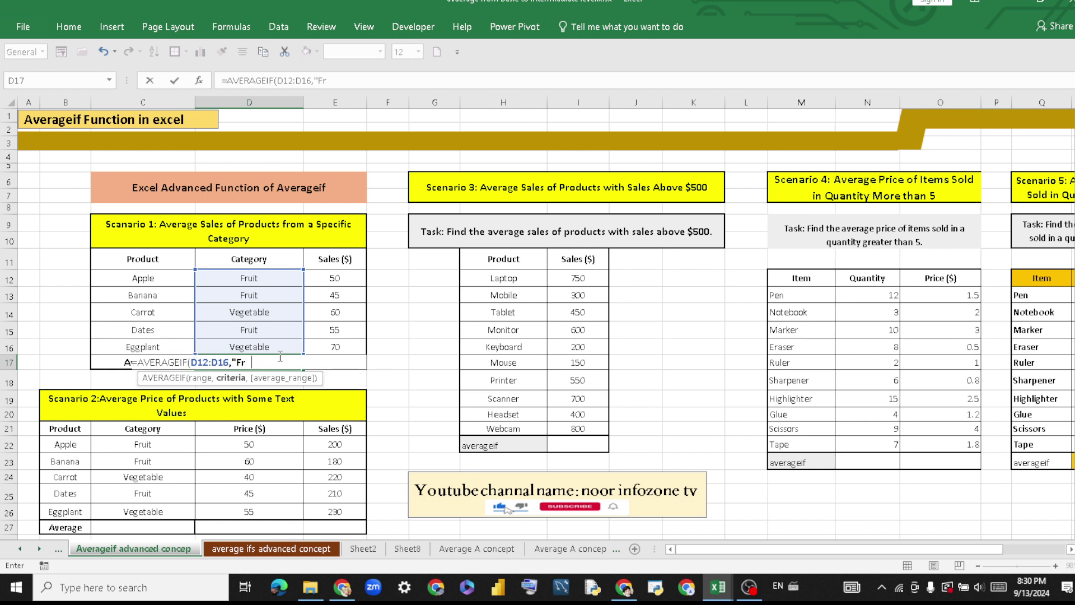
text(uit",)
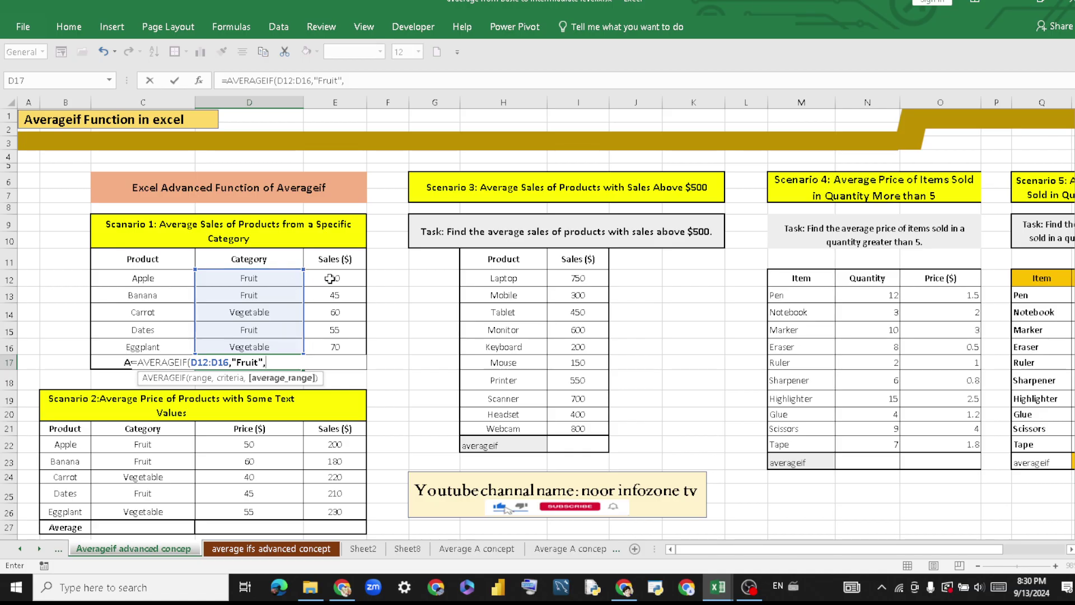
drag(330, 278, 341, 345)
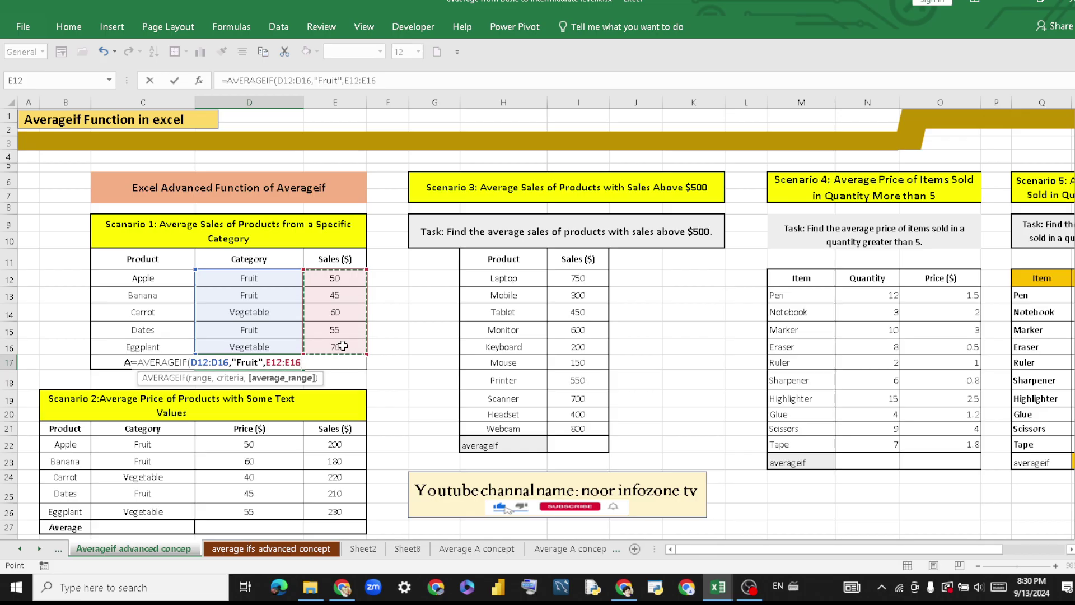
text())
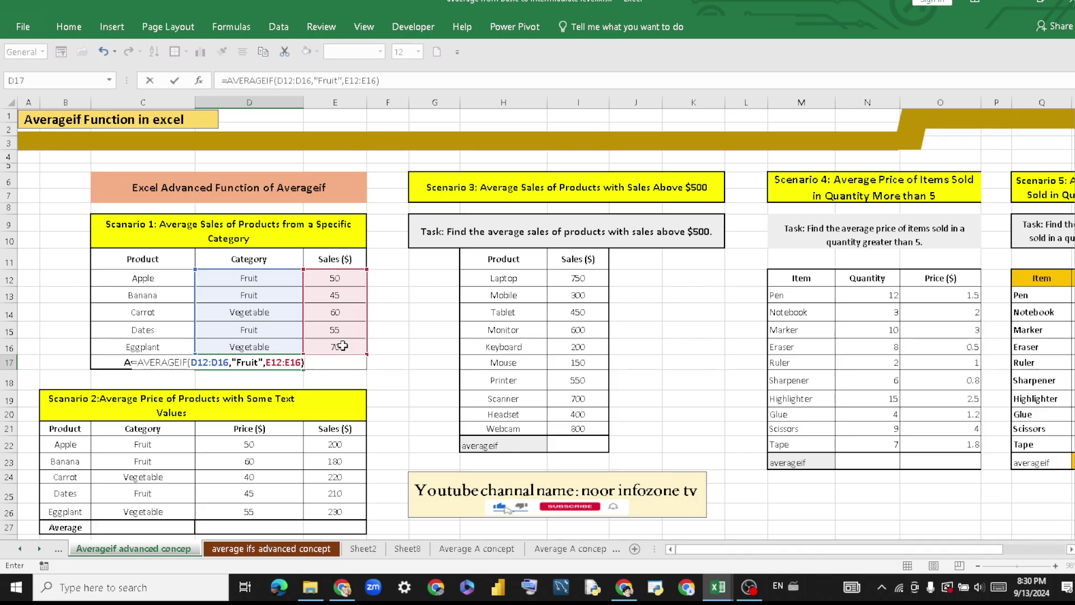
key(Tab)
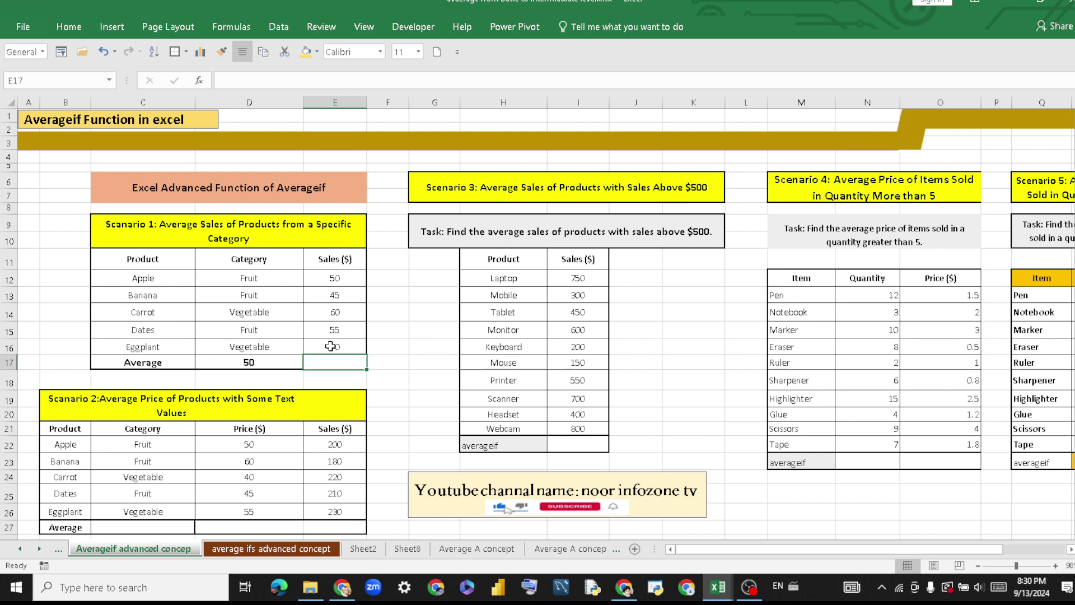
click(259, 361)
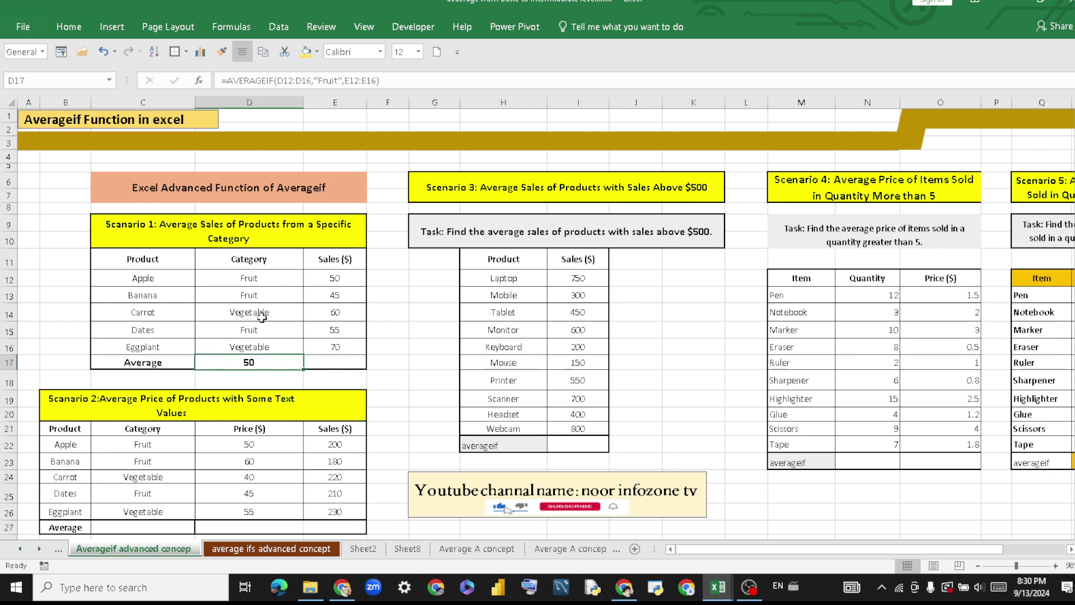
Add up the three fruit sales manually in F14 beside the Scenario 1 table with =50+45+55.
drag(261, 277, 271, 340)
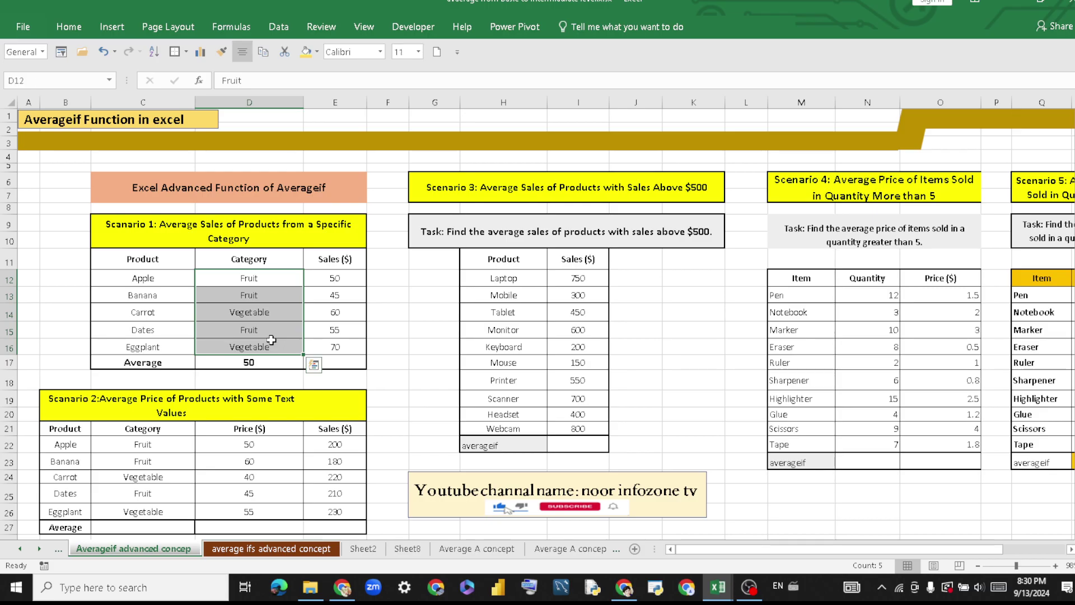
click(378, 294)
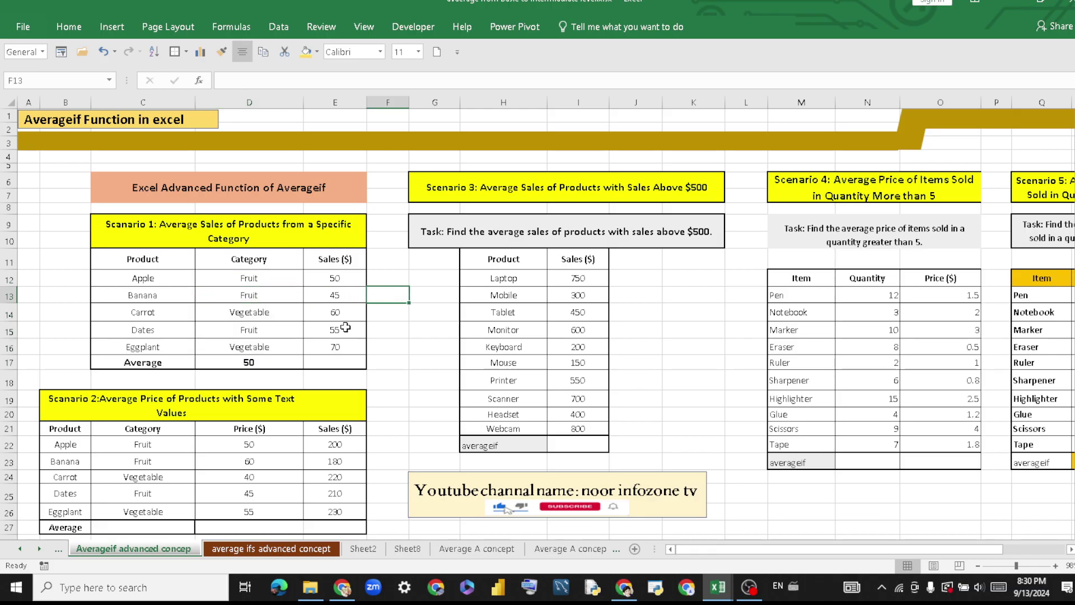
click(381, 313)
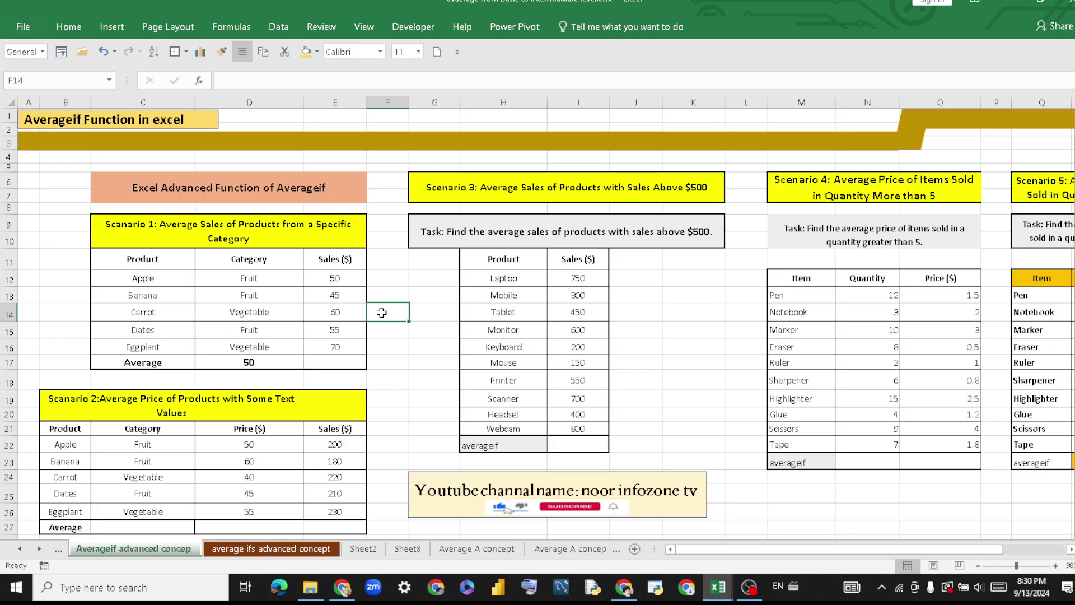
text(50+)
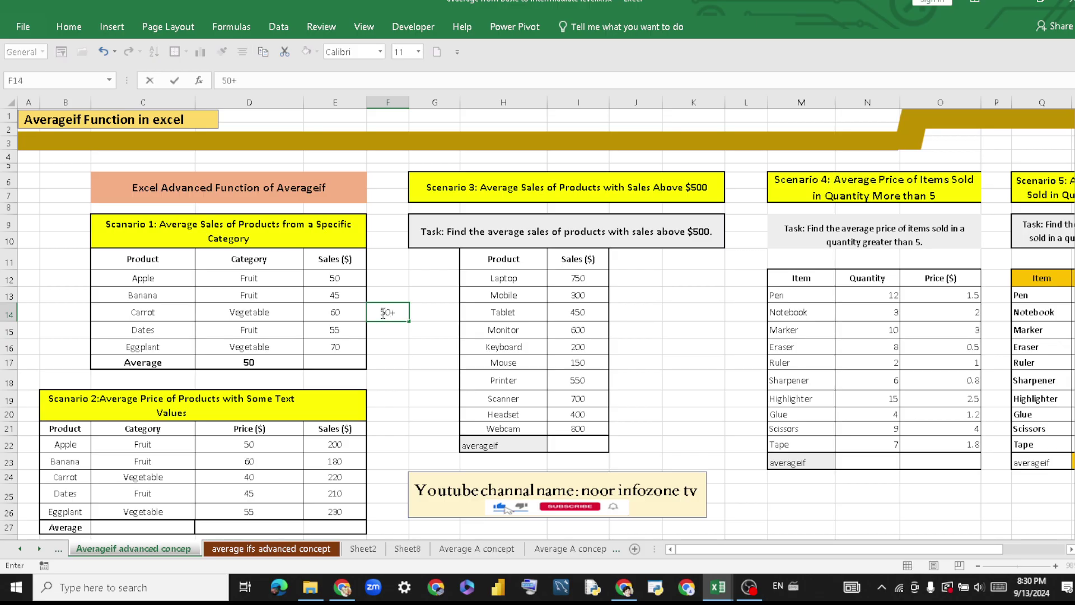
key(BackSpace)
key(BackSpace)
key(BackSpace)
text(=50+)
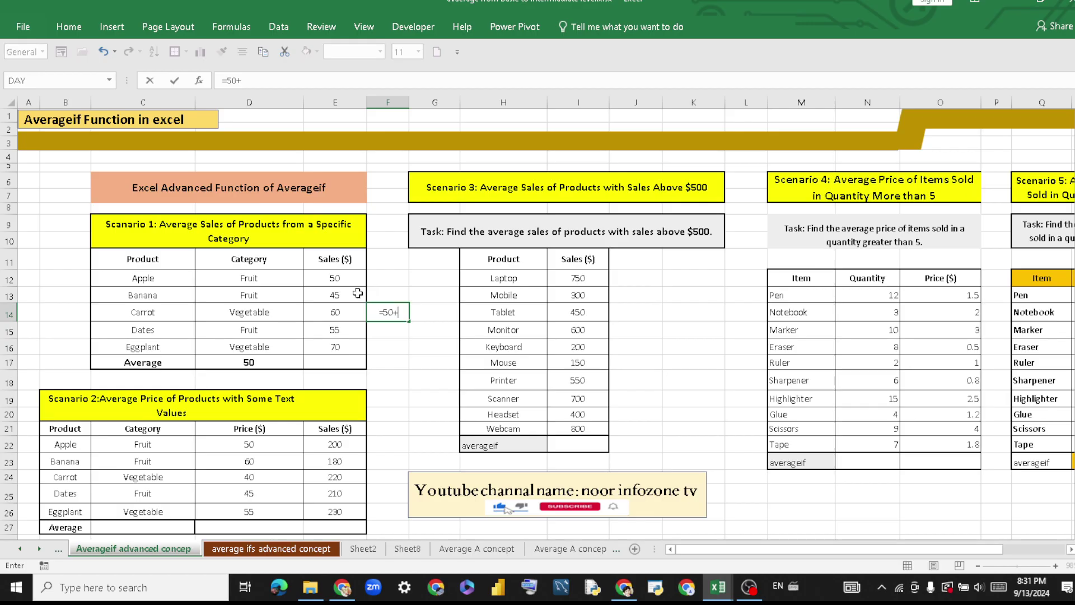
text(45+55)
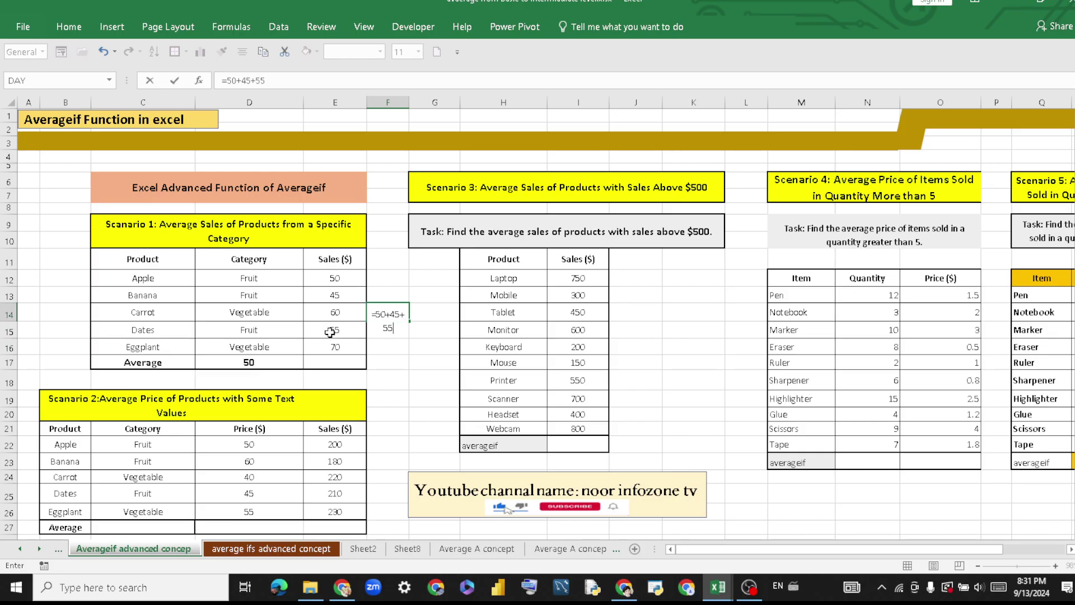
key(Return)
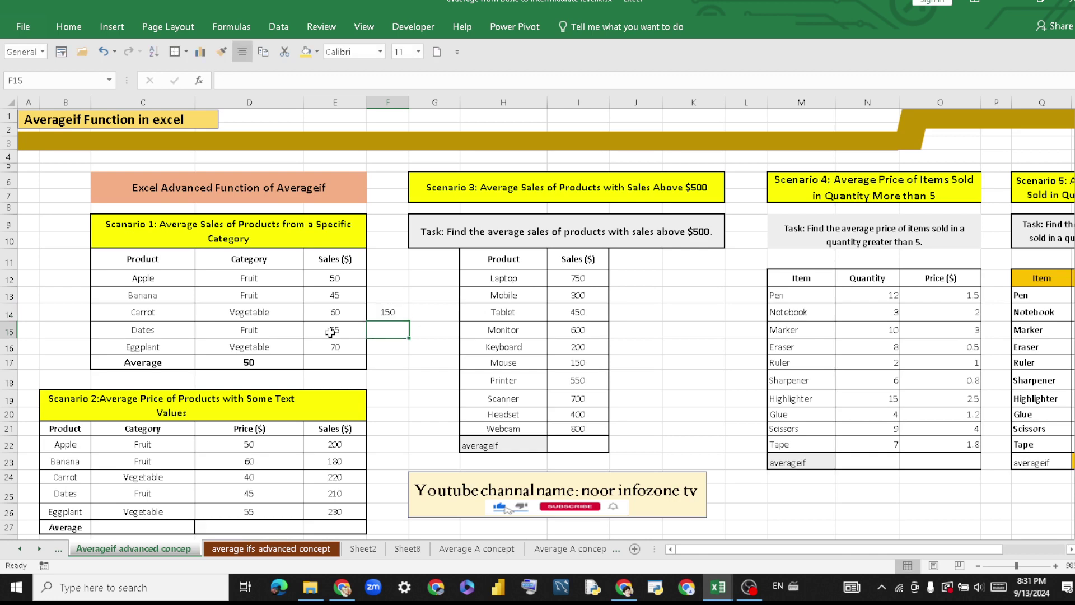
Divide the manual fruit total by three in F15 with =F14/3 and compare it with the AVERAGEIF formula cell D17.
text(=)
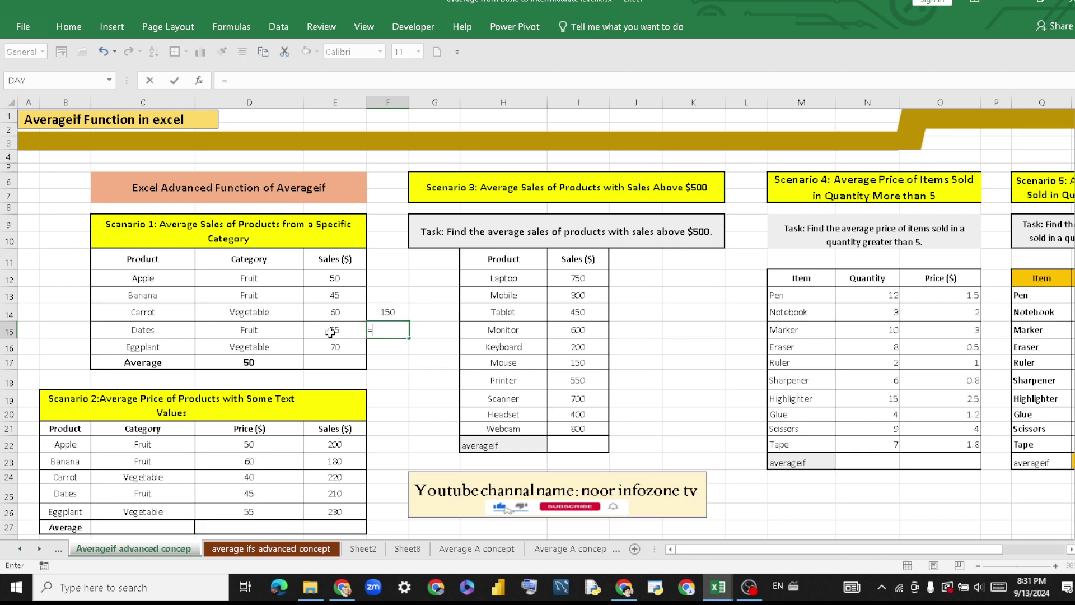
click(380, 312)
text(/)
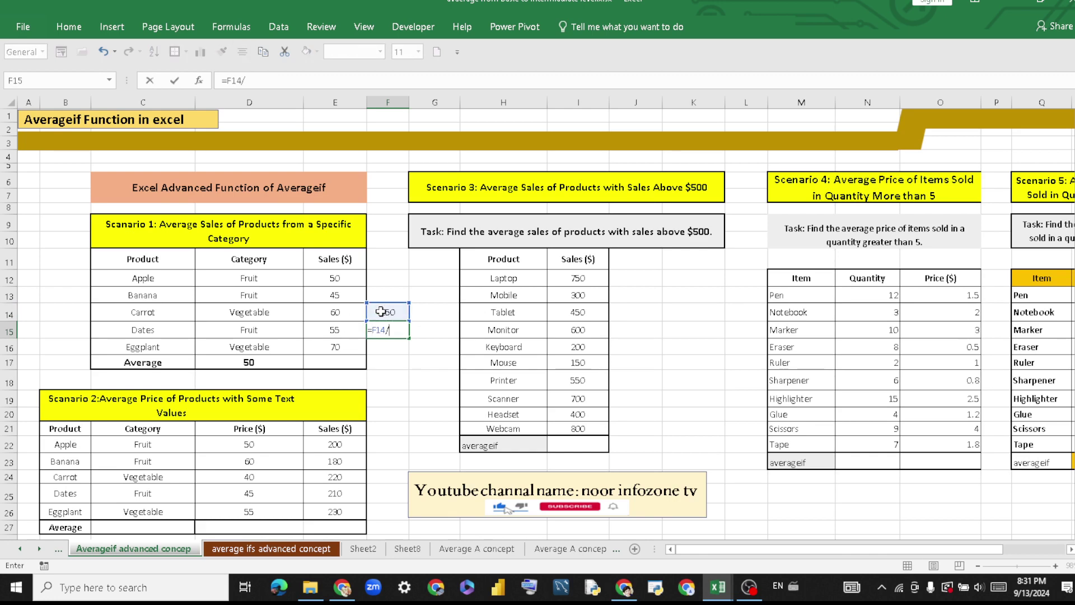
text(3)
key(Return)
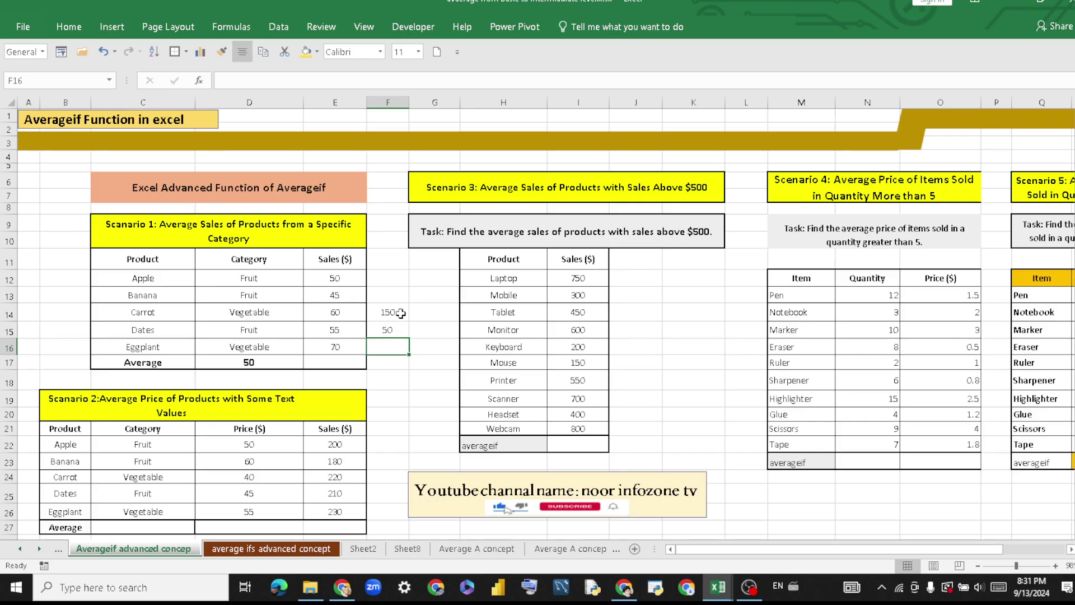
click(398, 314)
drag(397, 323, 392, 330)
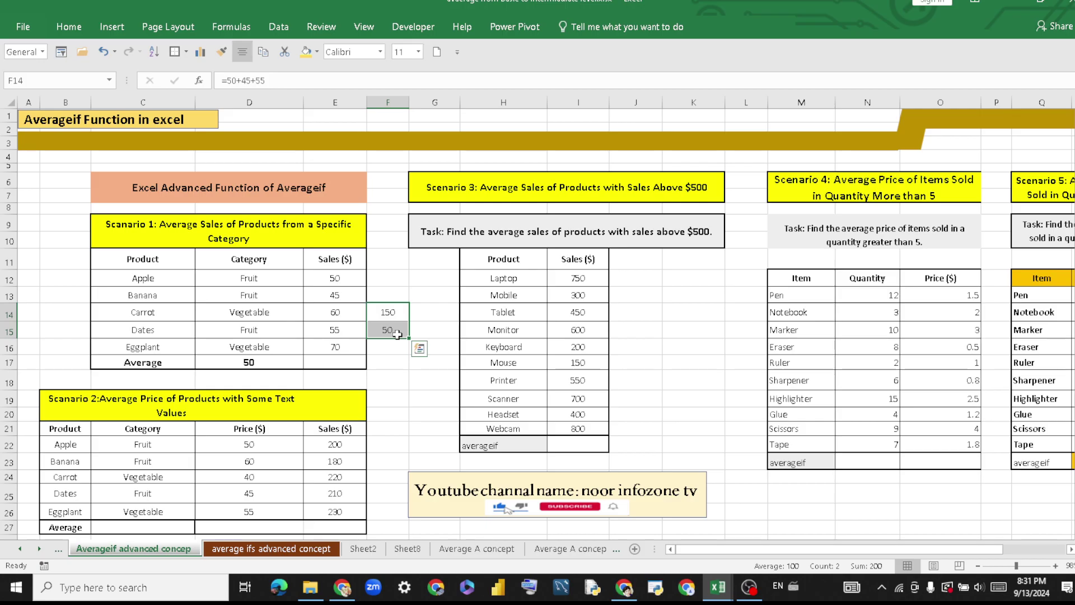
click(391, 330)
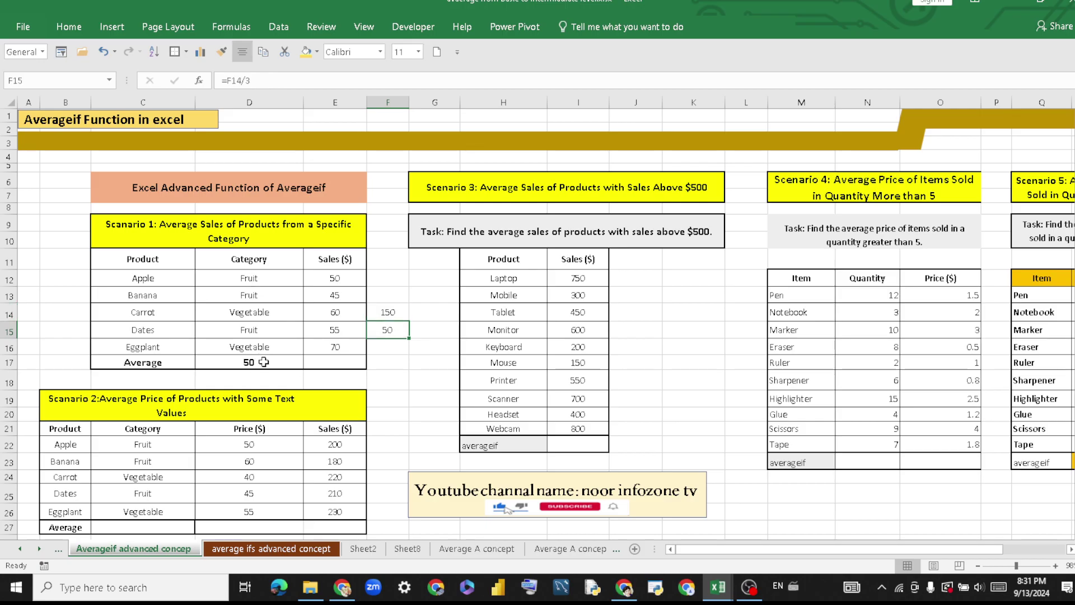
click(263, 362)
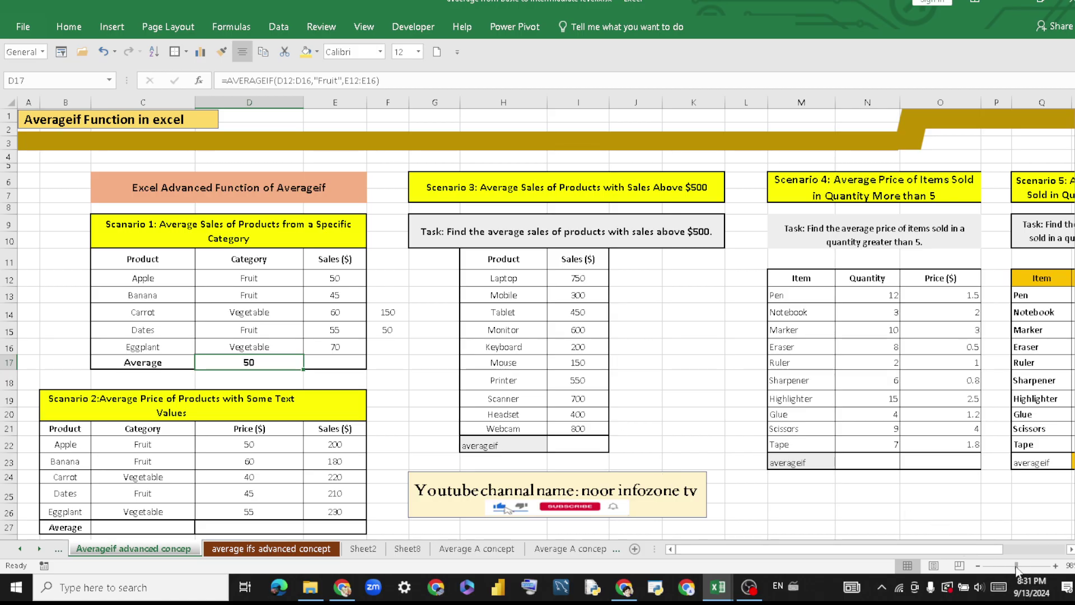
Examine the Scenario 2 table's product, category and price columns, including the Carrot and Eggplant rows.
drag(1016, 566, 1018, 567)
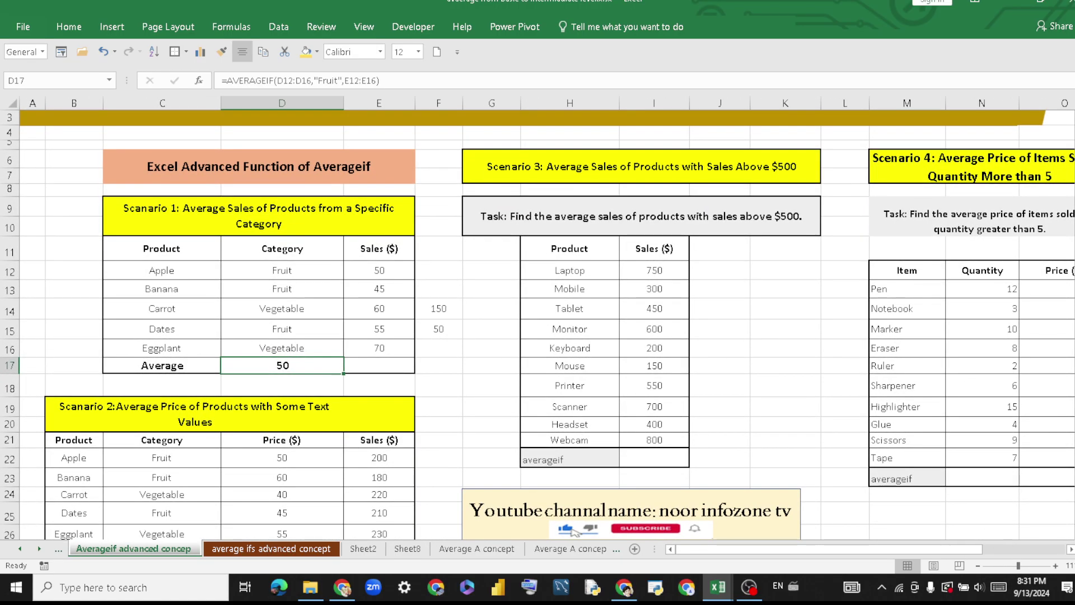
scroll(168, 417, down, 1)
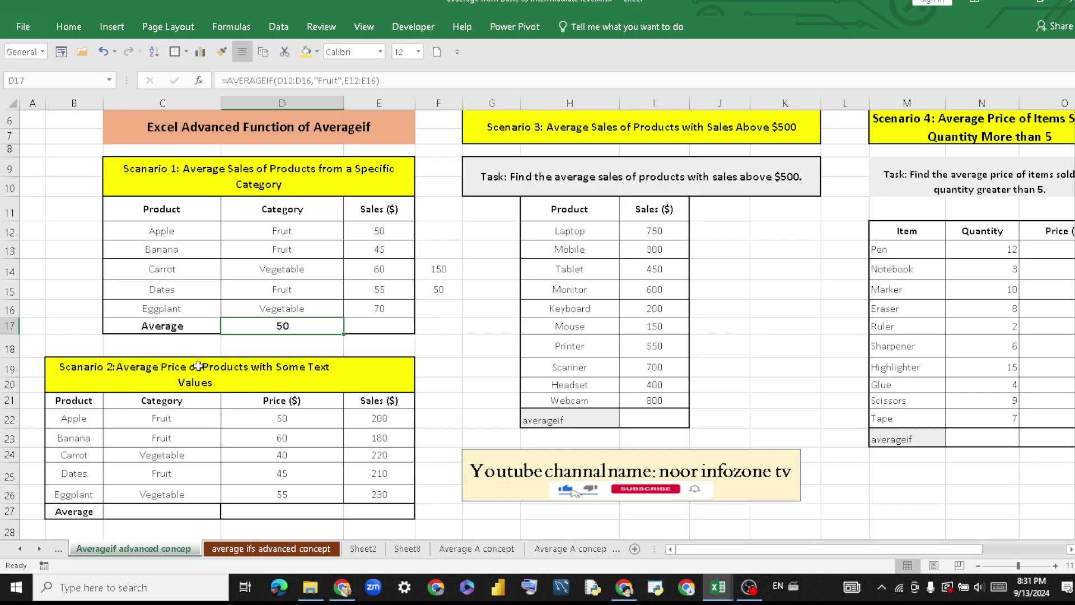
drag(288, 420, 299, 490)
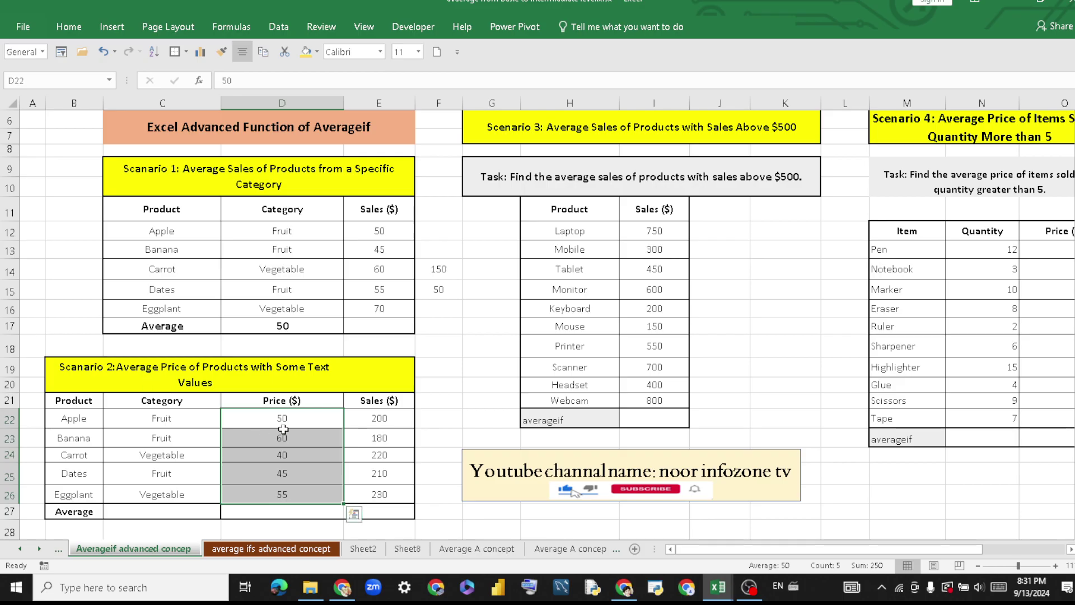
drag(282, 417, 291, 491)
drag(83, 418, 85, 494)
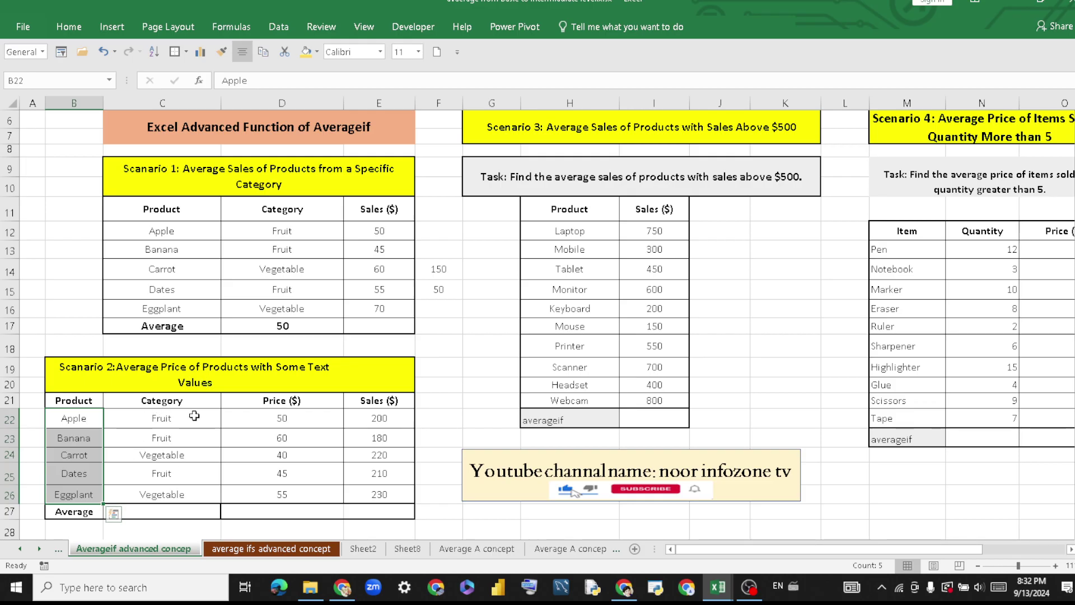
click(197, 419)
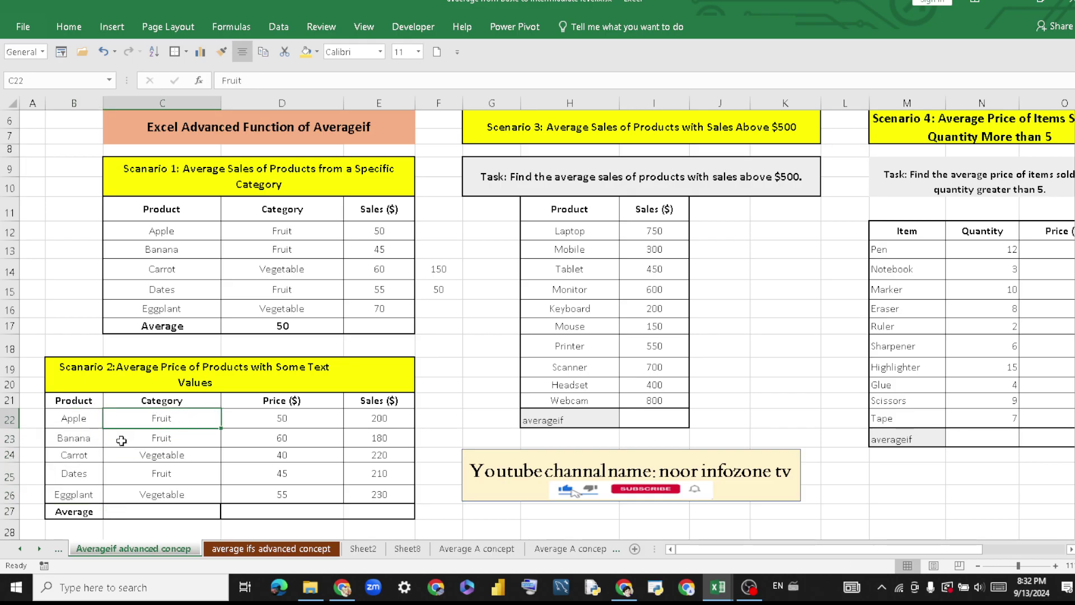
click(96, 462)
click(193, 452)
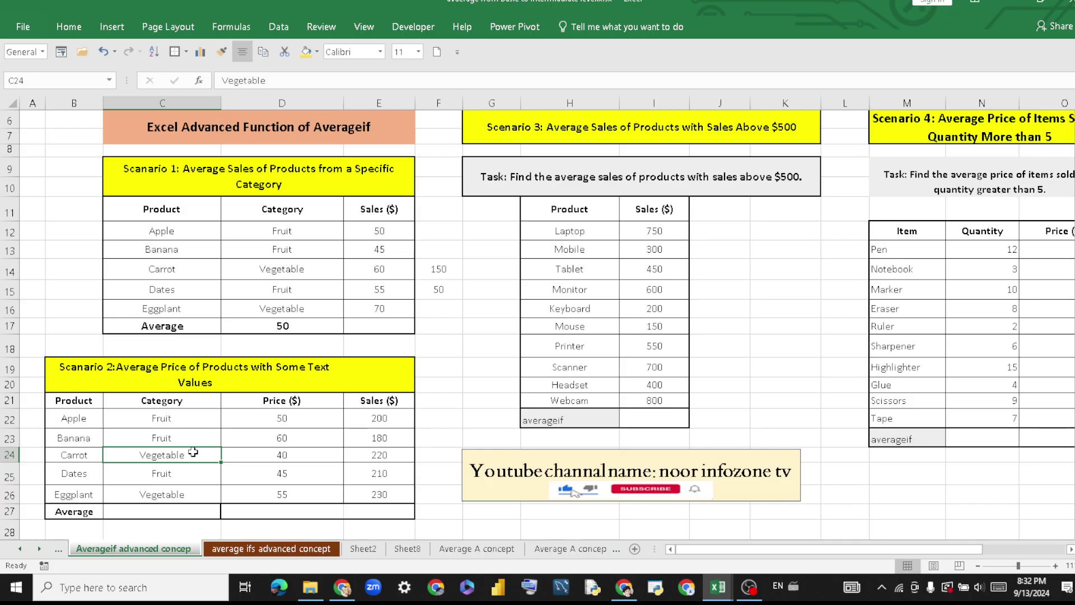
click(76, 494)
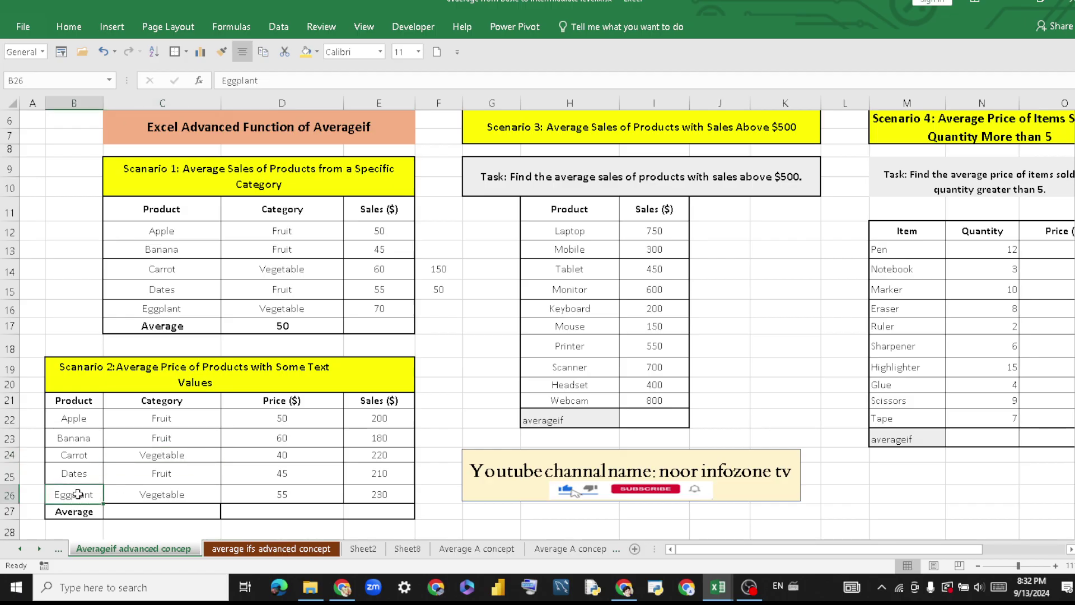
click(156, 495)
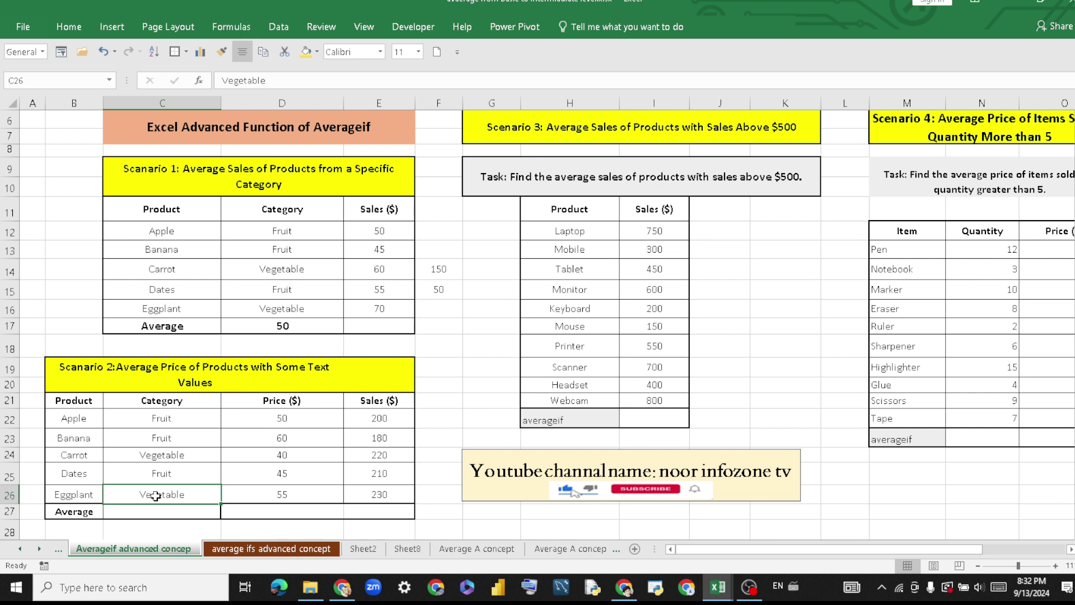
Average the Scenario 2 sales of products priced above 40 in C27 with =AVERAGEIF(D22:D26,">40",E22:E26).
click(212, 509)
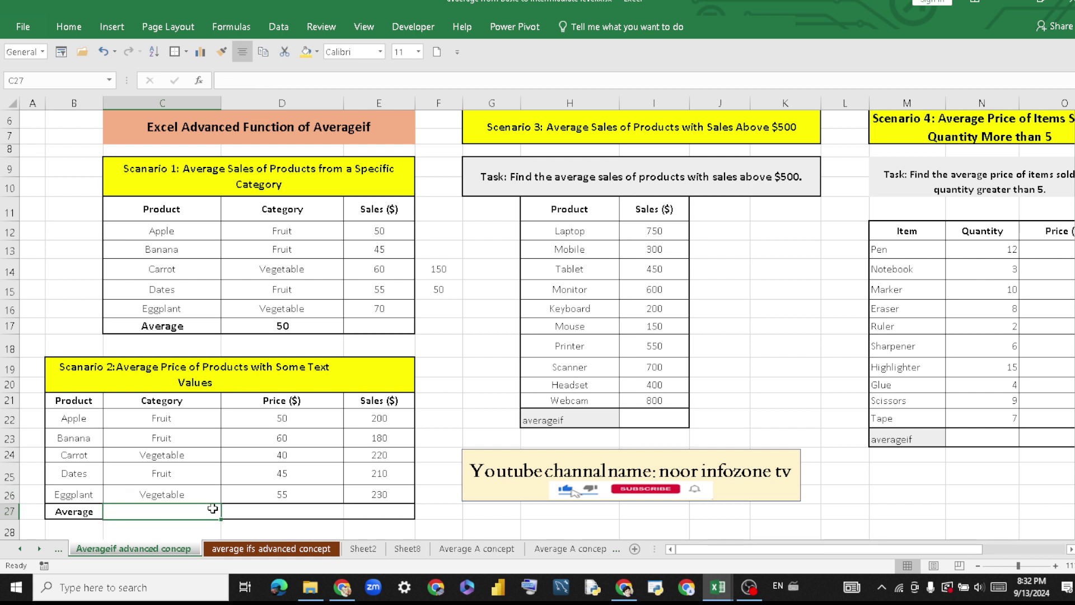
text(=av)
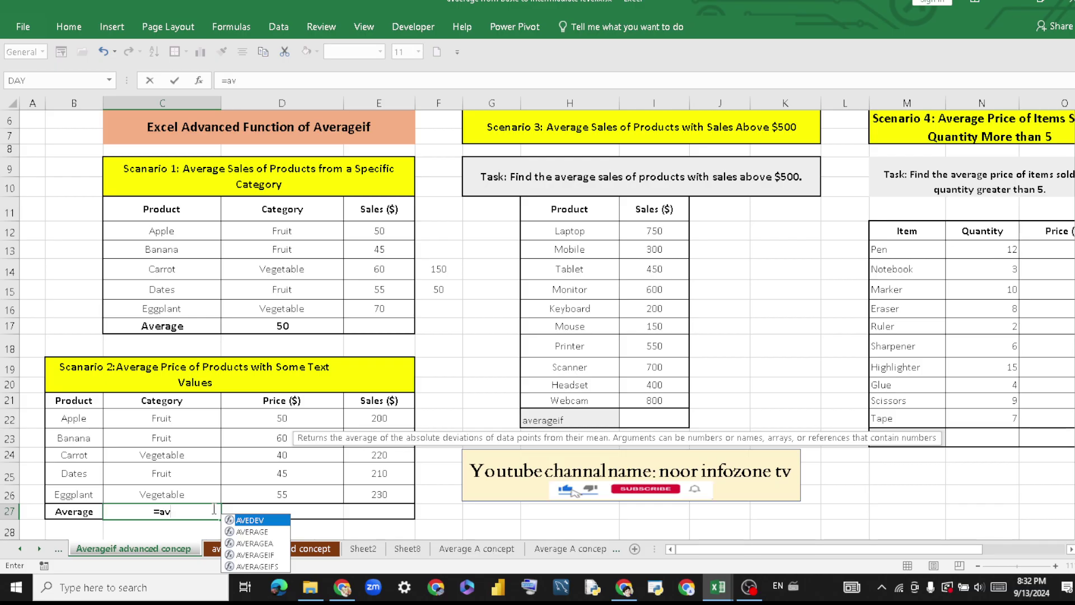
double_click(268, 556)
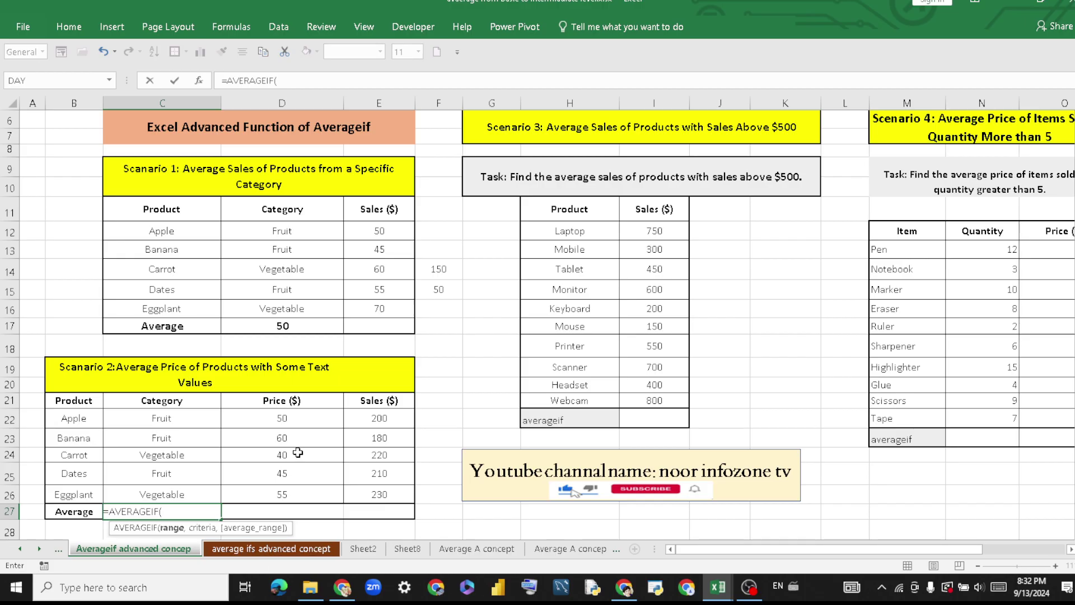
drag(300, 417, 317, 490)
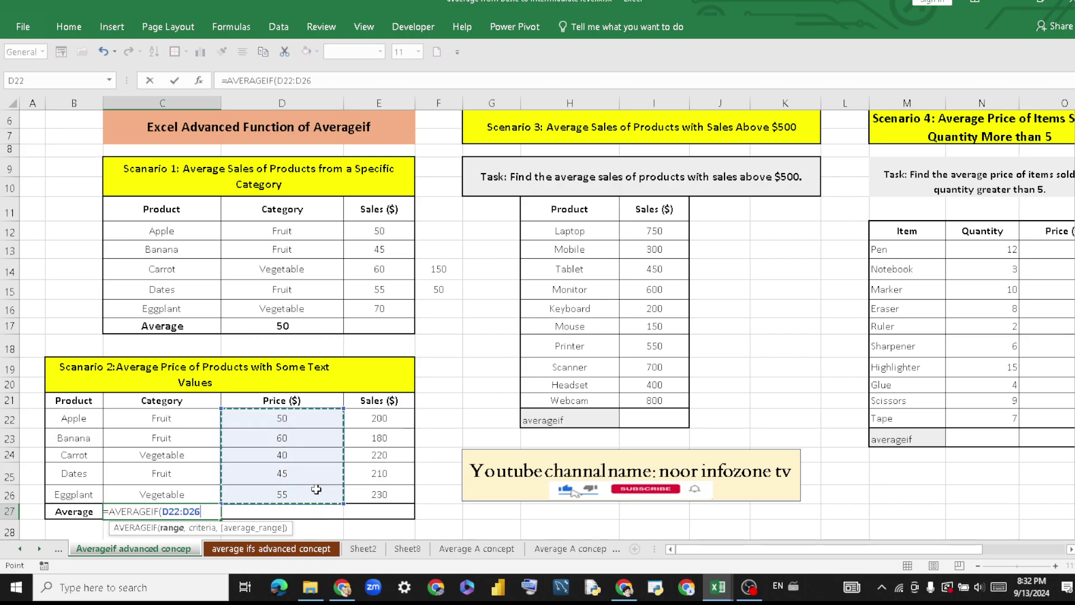
text(,)
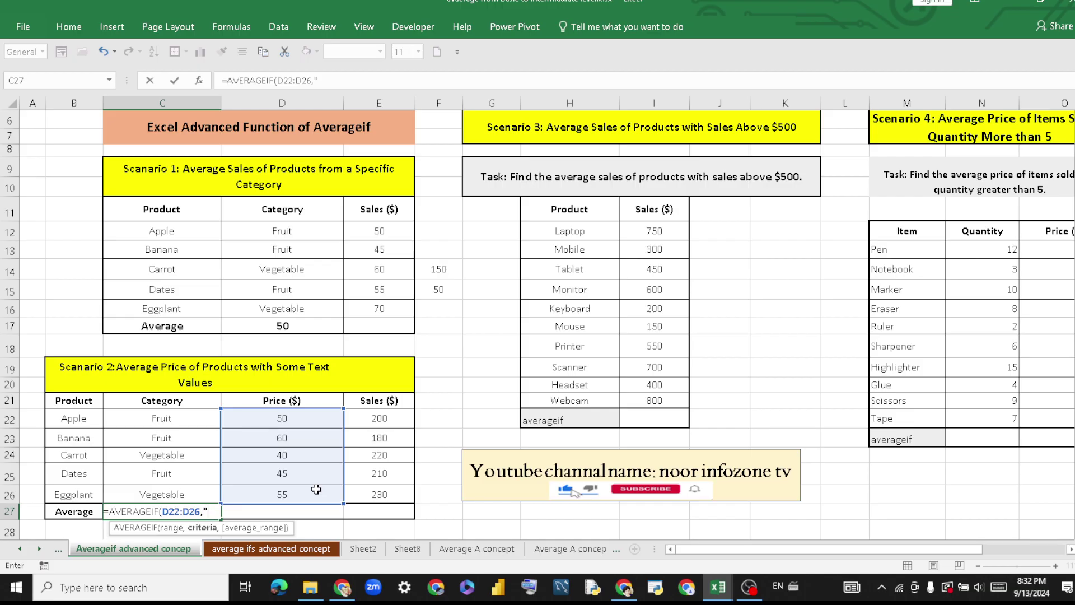
text(">40")
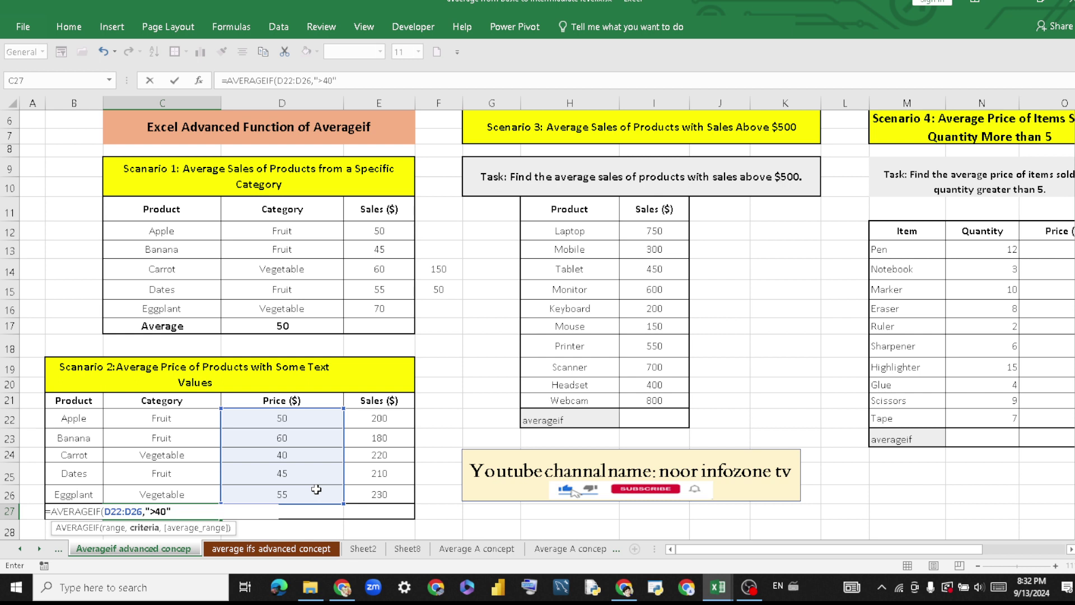
text(,)
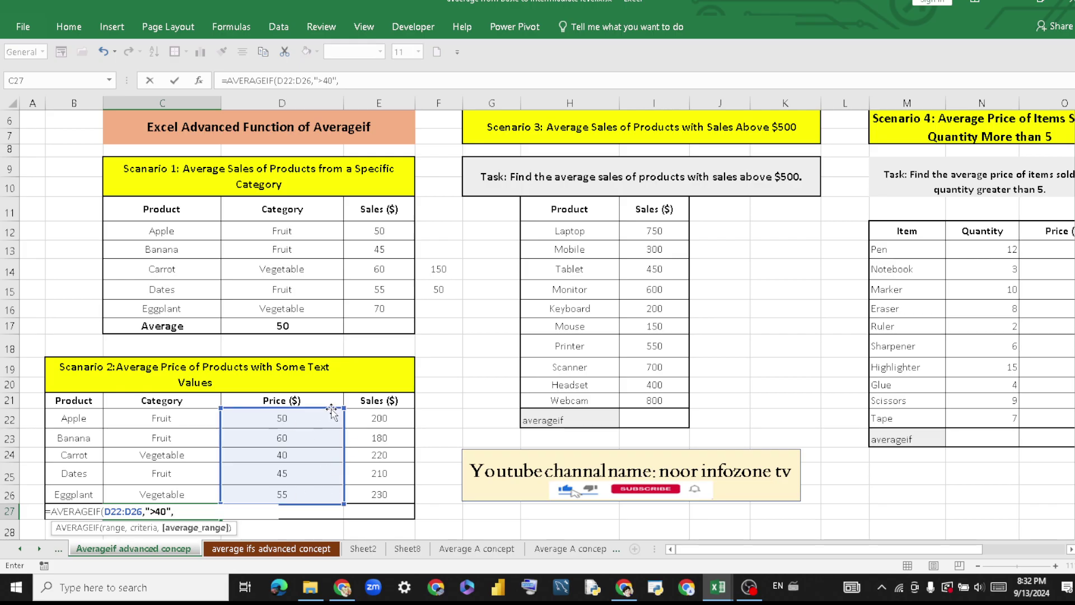
click(383, 424)
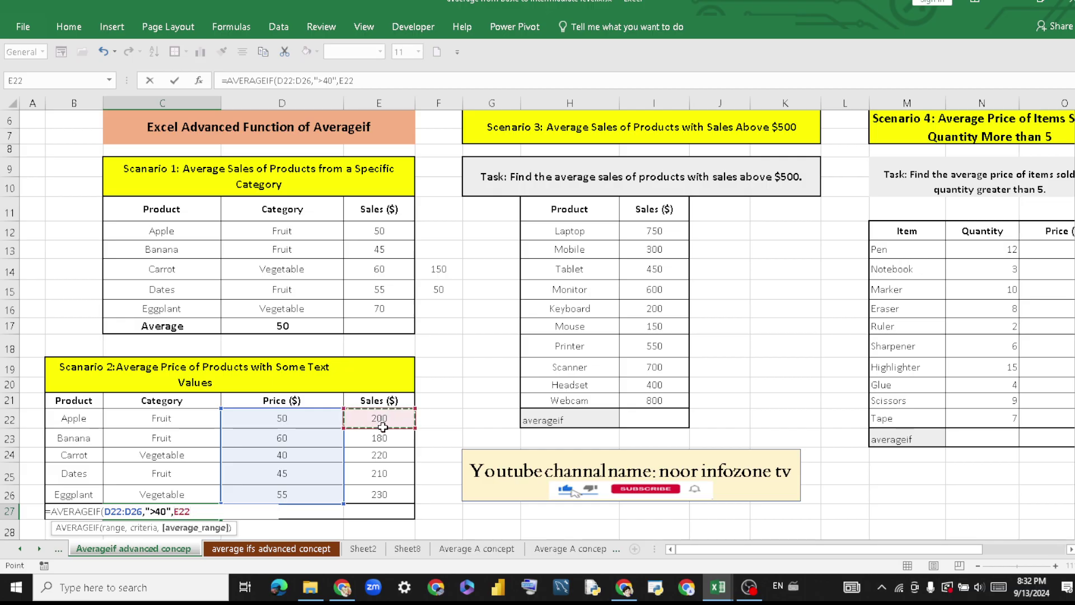
drag(382, 427, 396, 490)
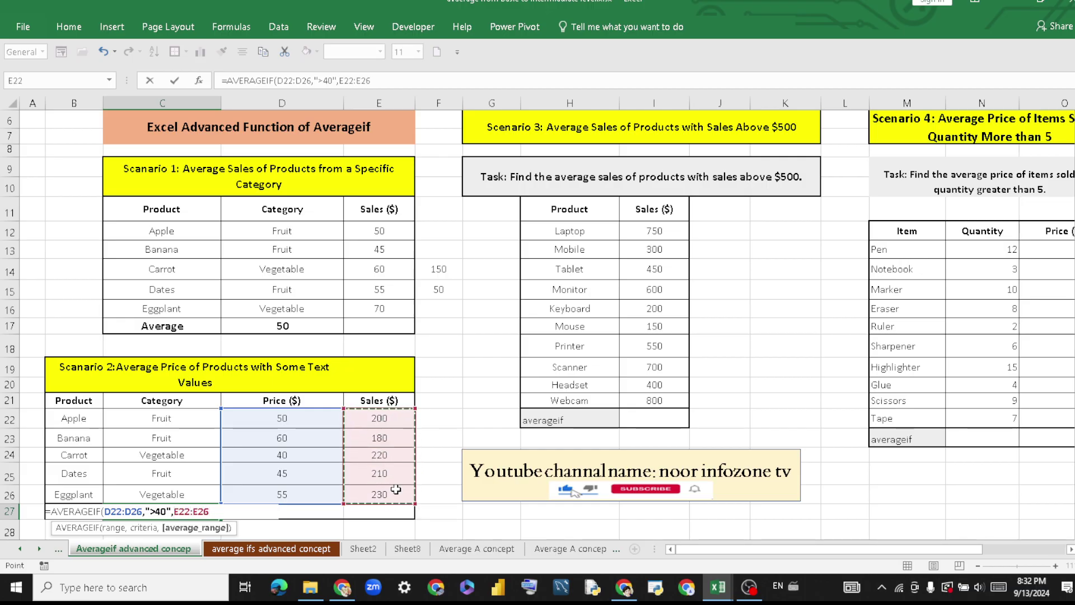
text())
key(Return)
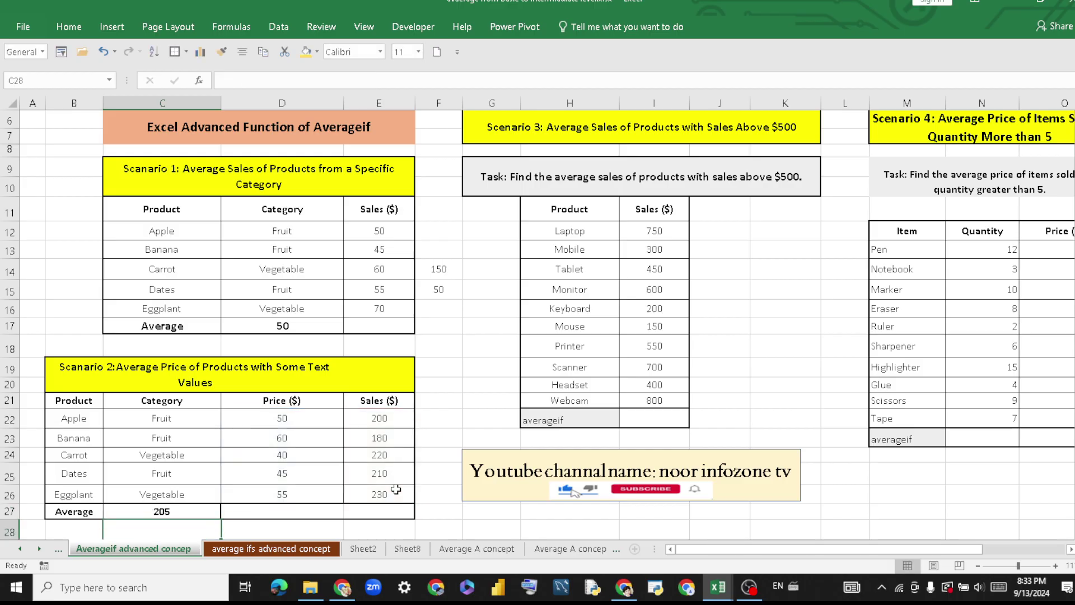
Review the AVERAGEIF formula in C27 against the price and sales ranges of the Scenario 2 table.
click(175, 510)
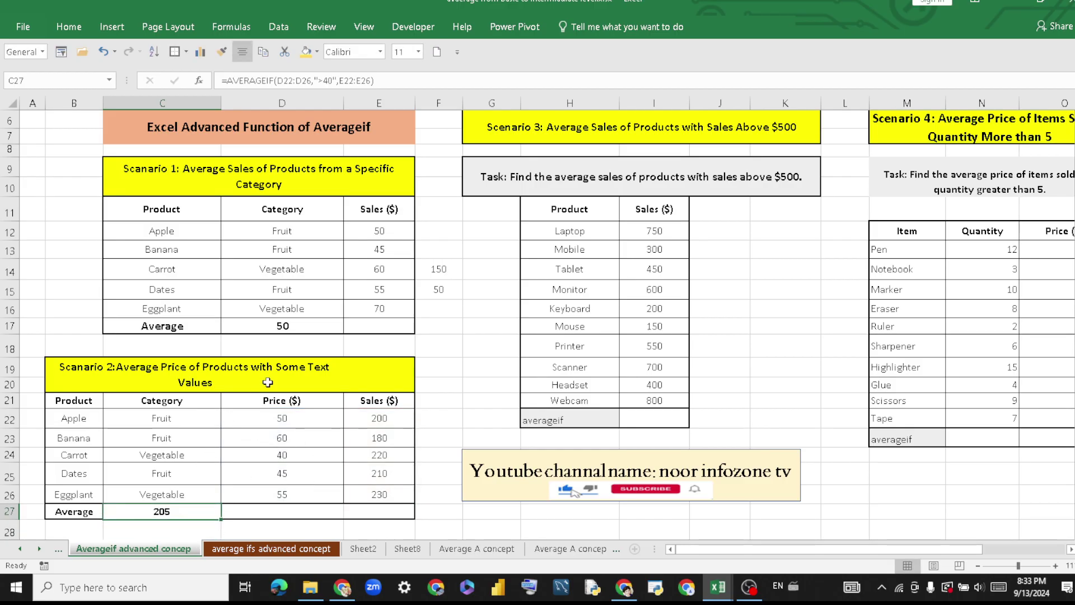
click(77, 400)
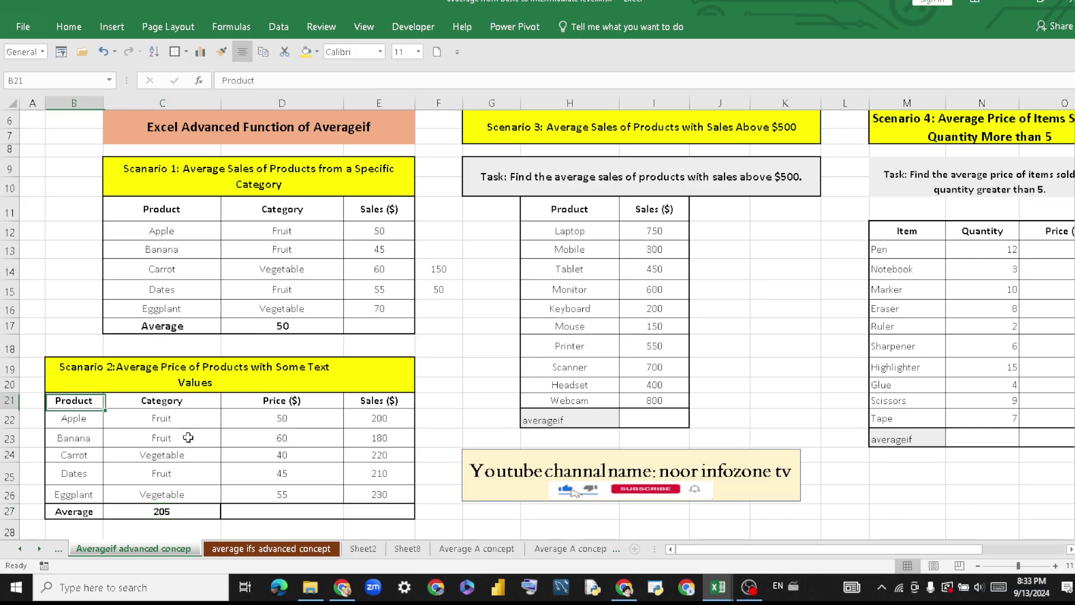
drag(188, 437, 372, 494)
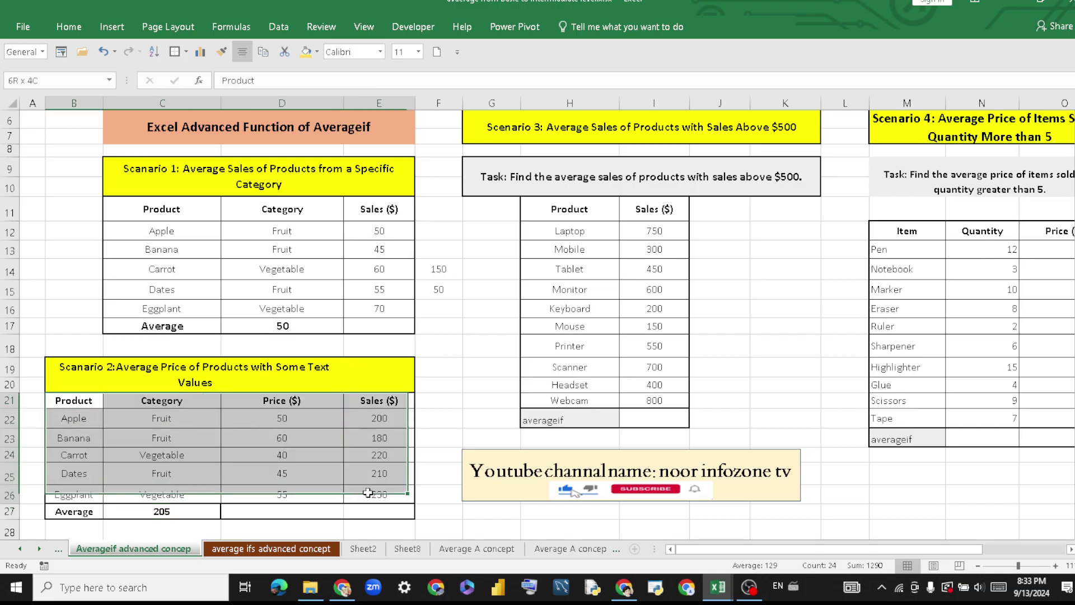
double_click(187, 512)
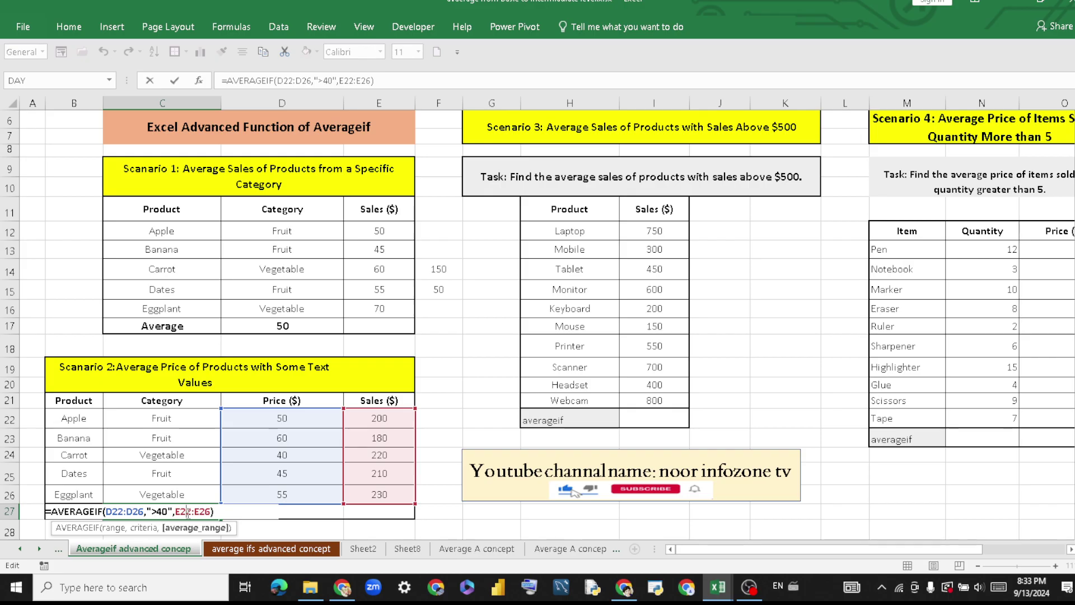
key(Return)
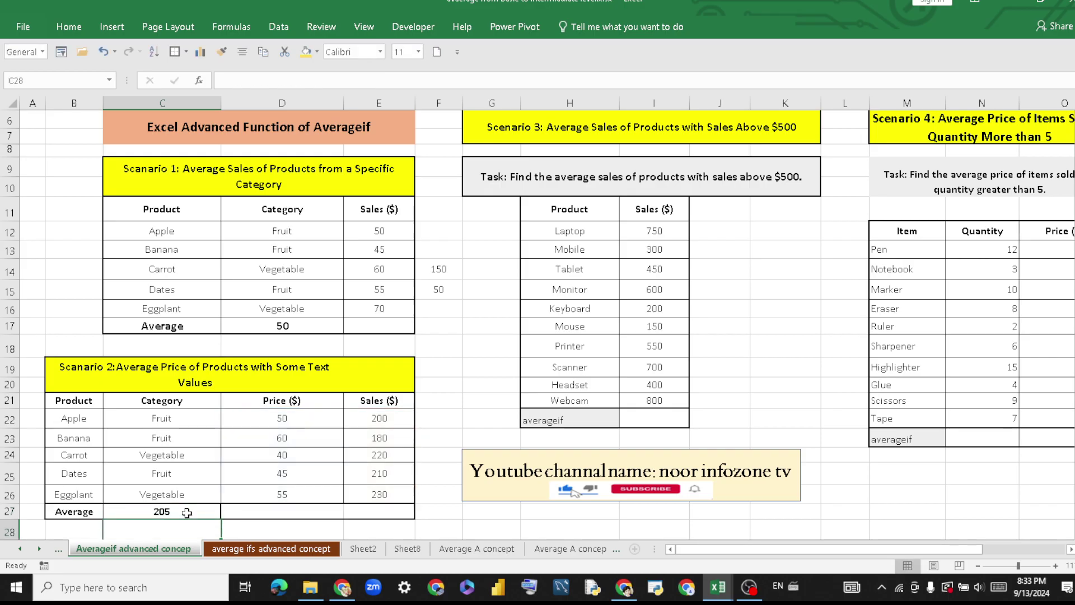
Average the Scenario 2 sales of products priced below 60 in D27 with =AVERAGEIF(D22:D26,"<60",E22:E26).
click(287, 510)
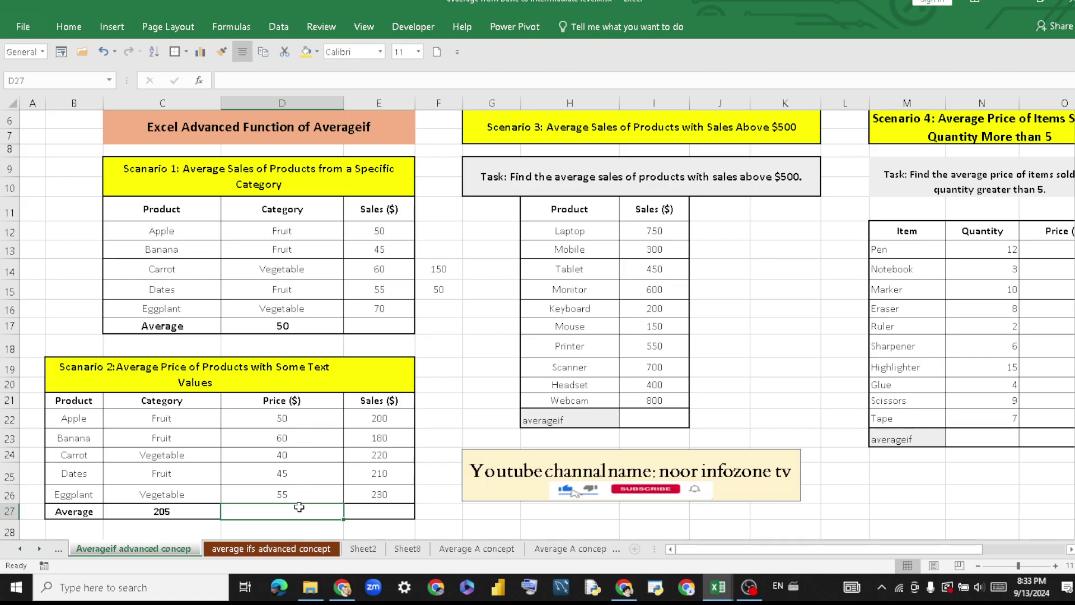
click(294, 456)
drag(293, 456, 297, 471)
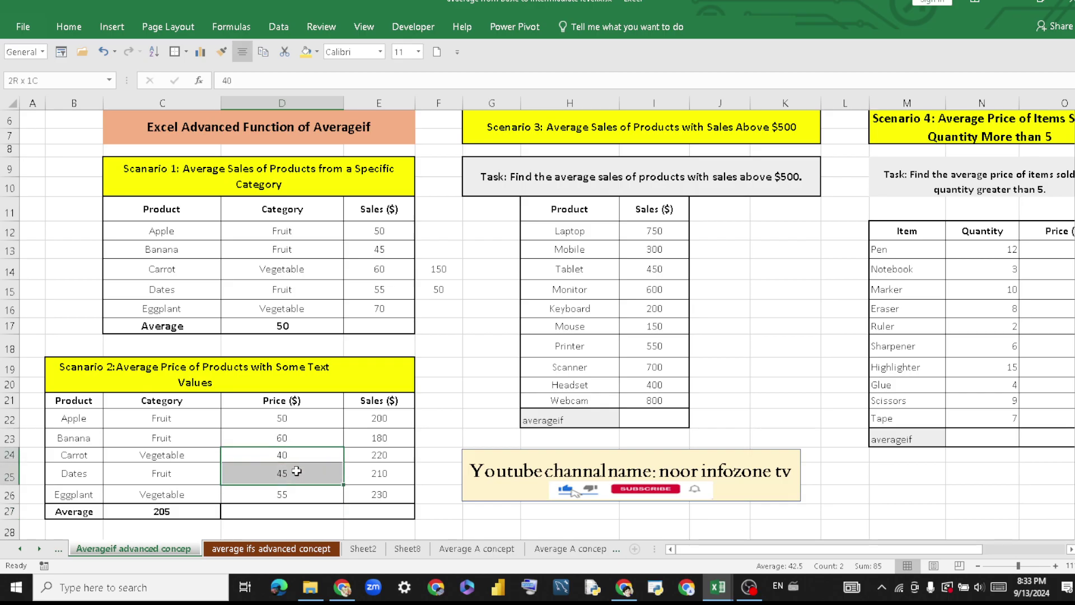
double_click(248, 513)
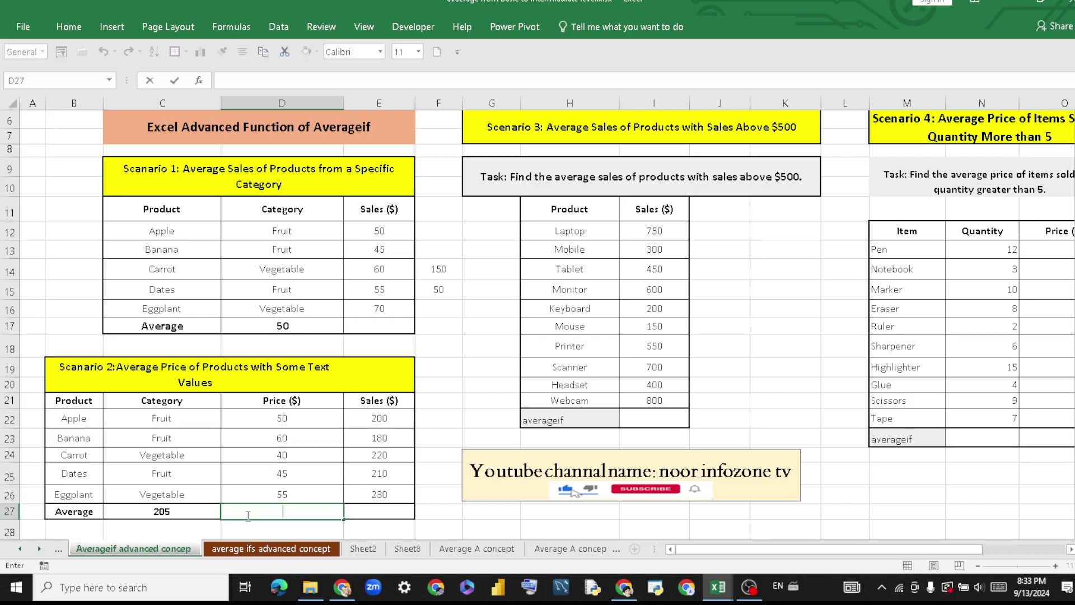
text(=aver)
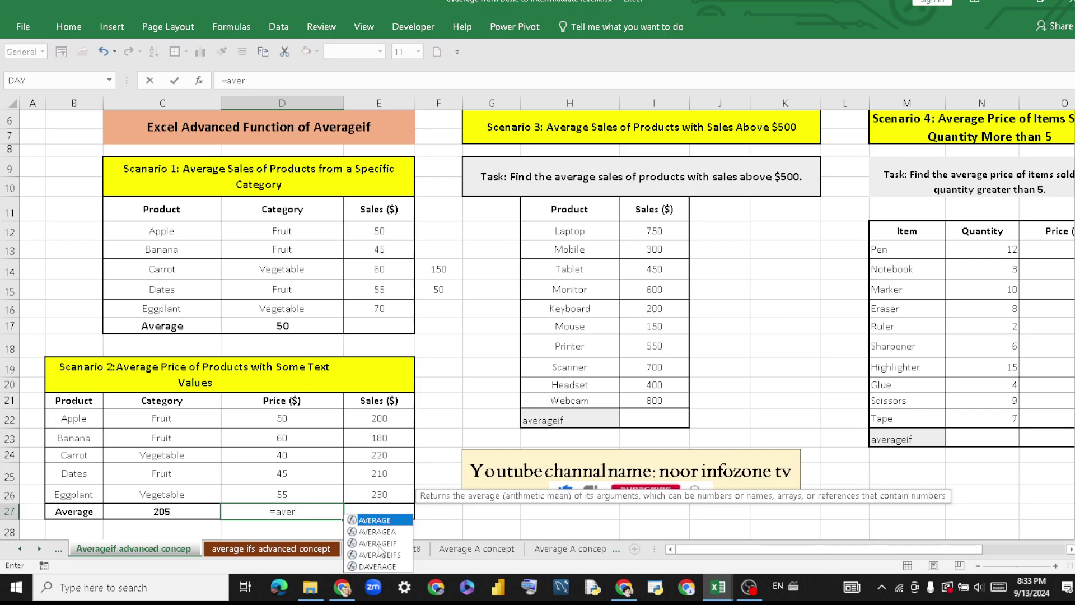
click(378, 544)
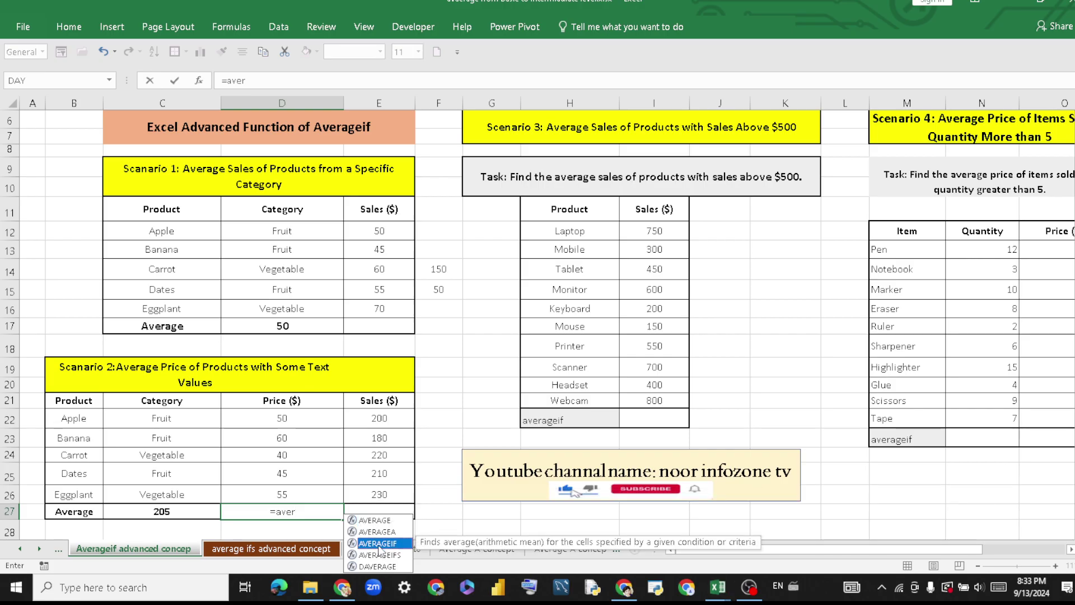
double_click(379, 544)
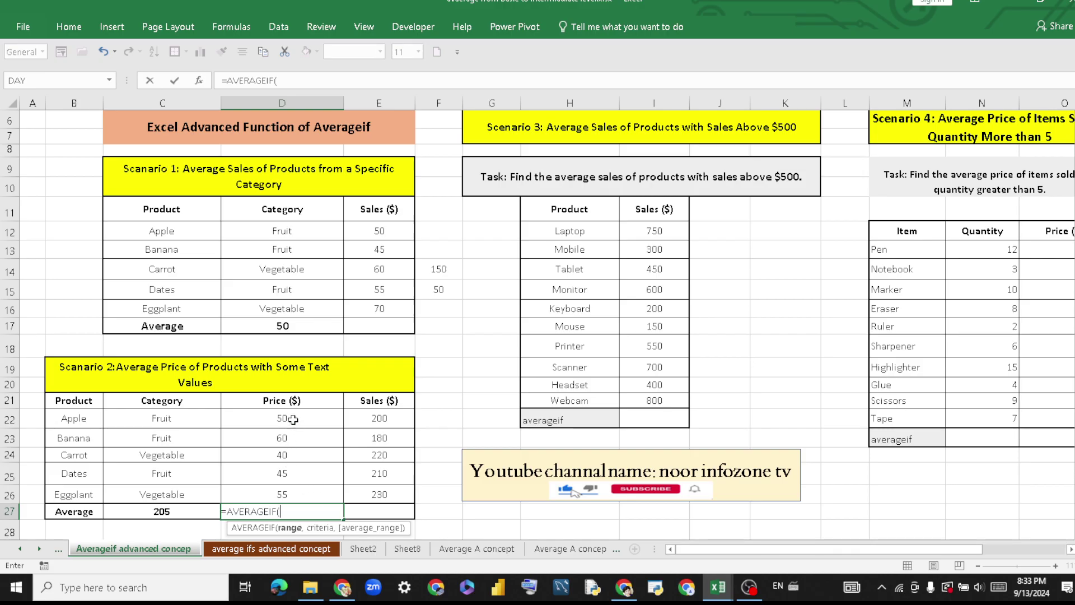
drag(293, 417, 308, 491)
text(,"<60)
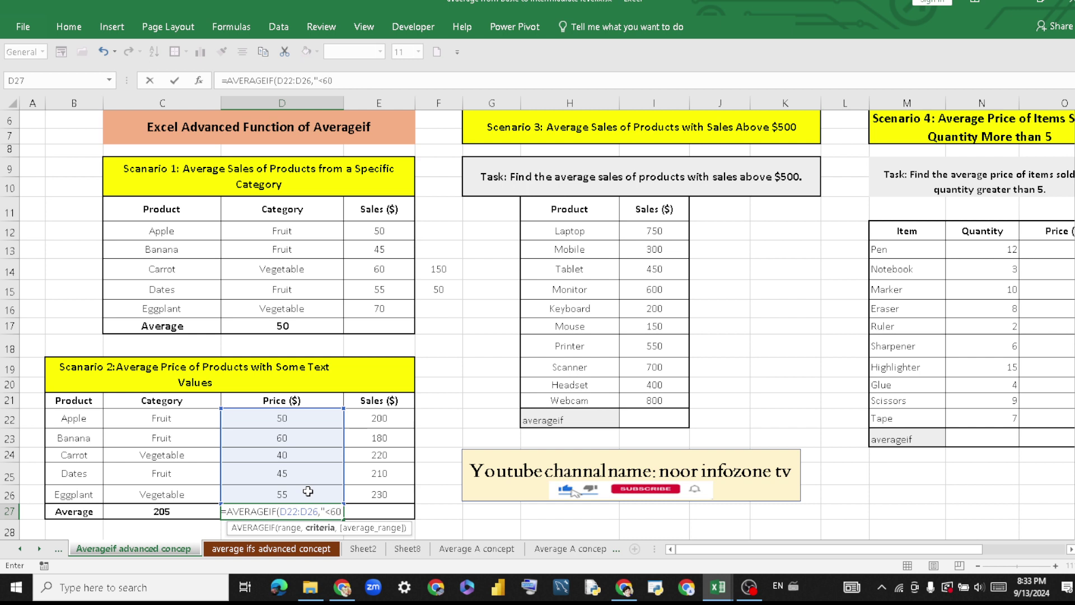
text(",)
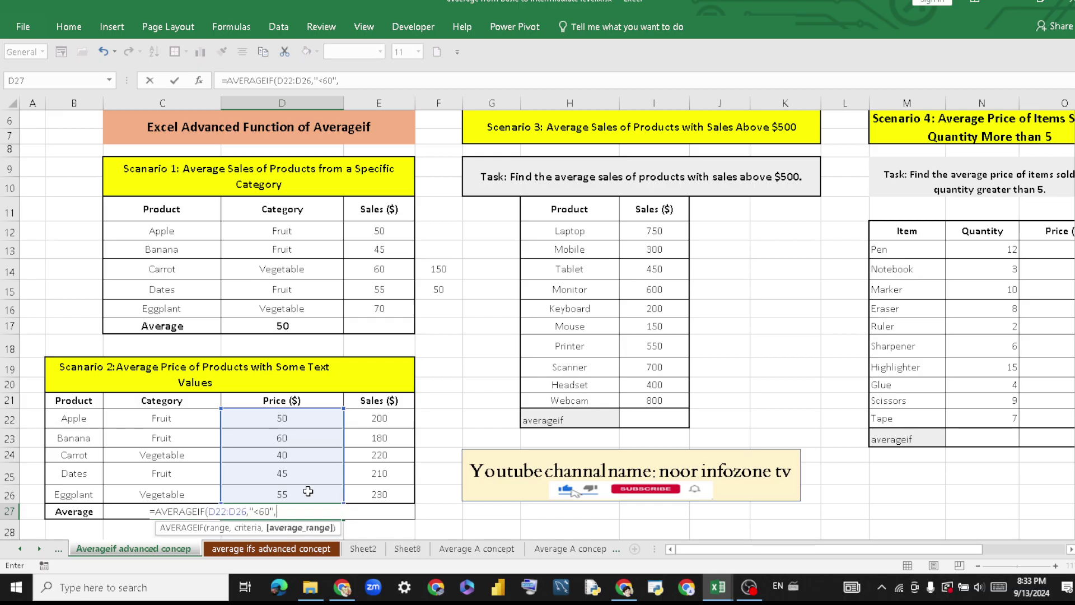
drag(380, 419, 396, 491)
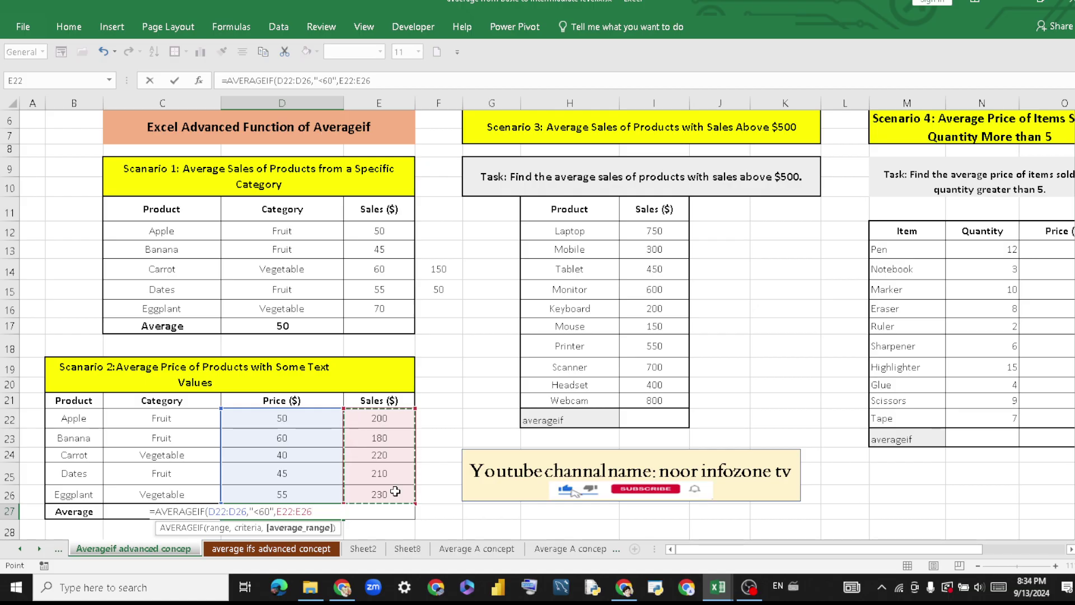
text())
key(Return)
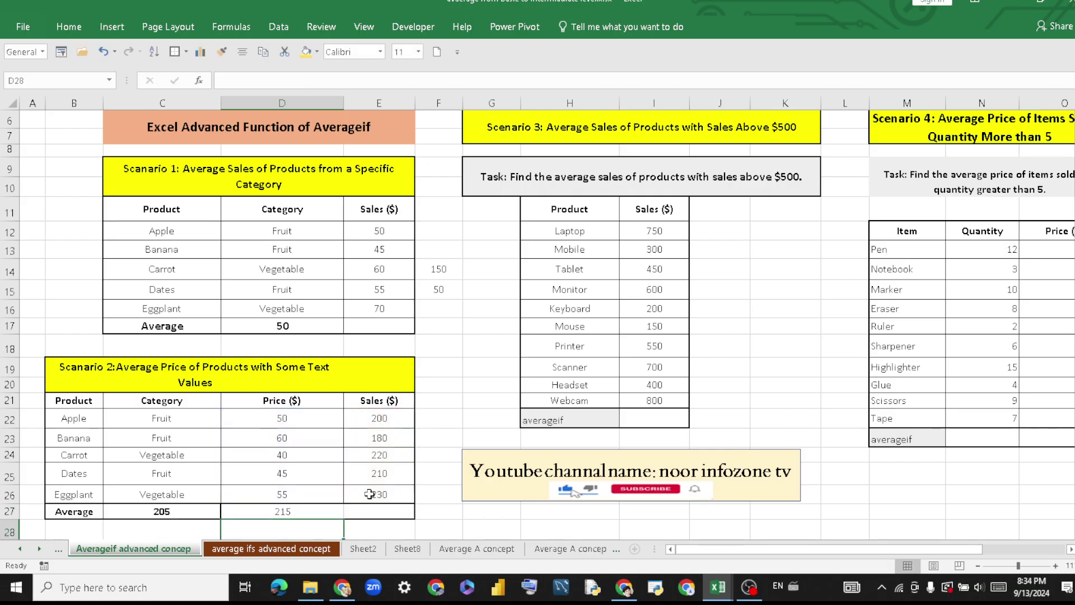
Review the AVERAGEIF formula in D27 against the individual prices in D22:D26 of the Scenario 2 table.
click(297, 511)
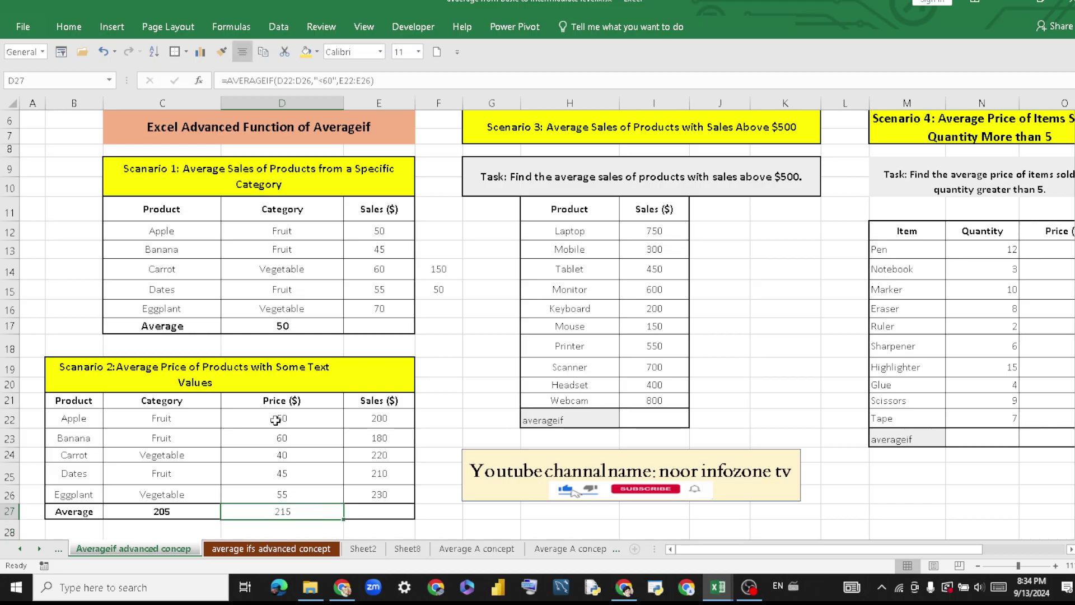
click(299, 439)
click(299, 420)
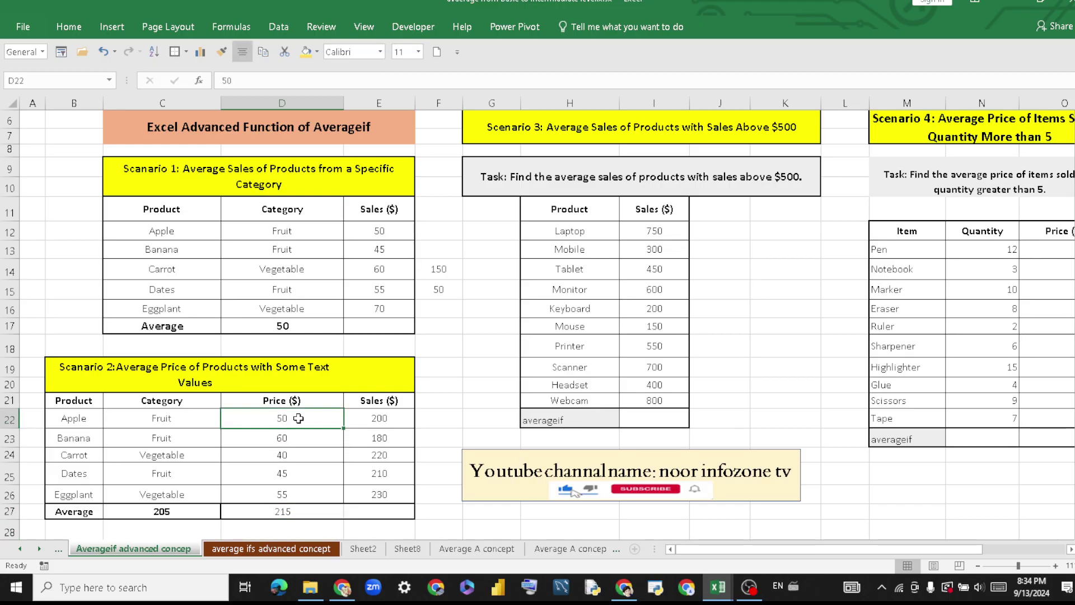
click(303, 456)
click(307, 471)
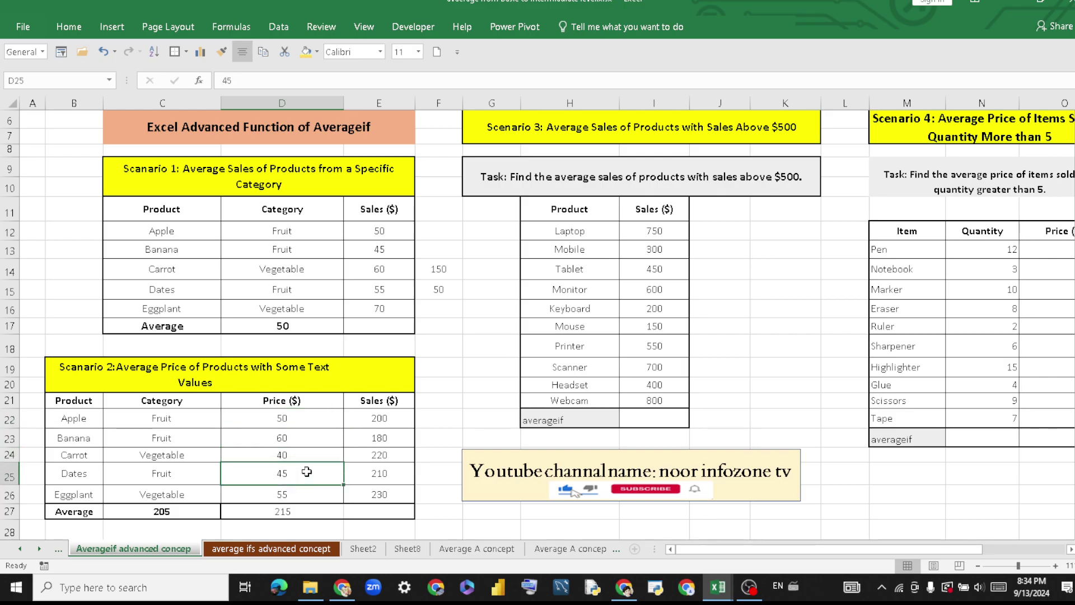
click(313, 493)
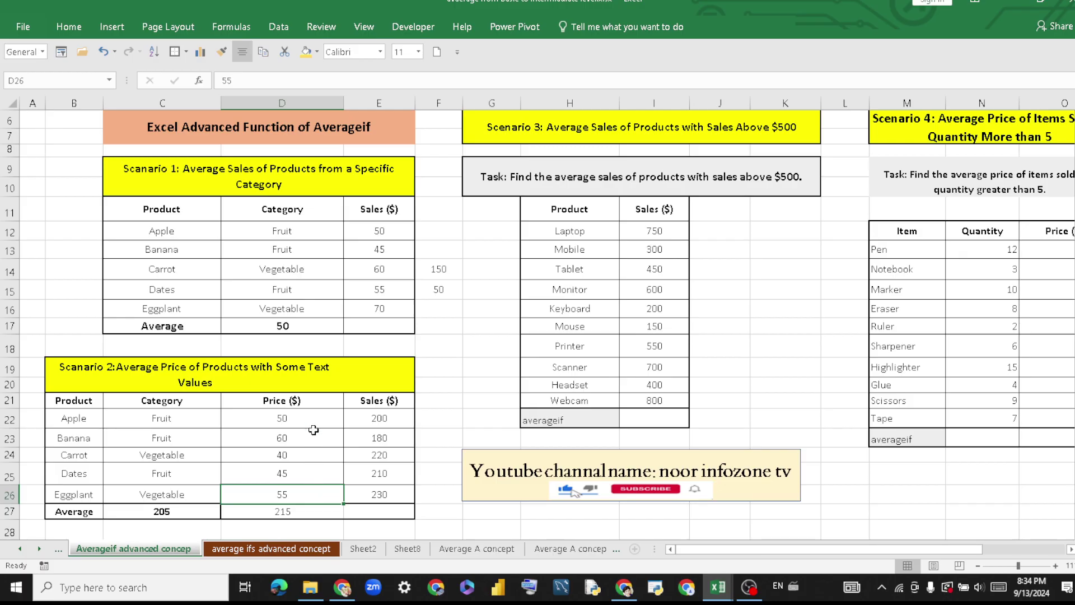
double_click(304, 511)
key(Return)
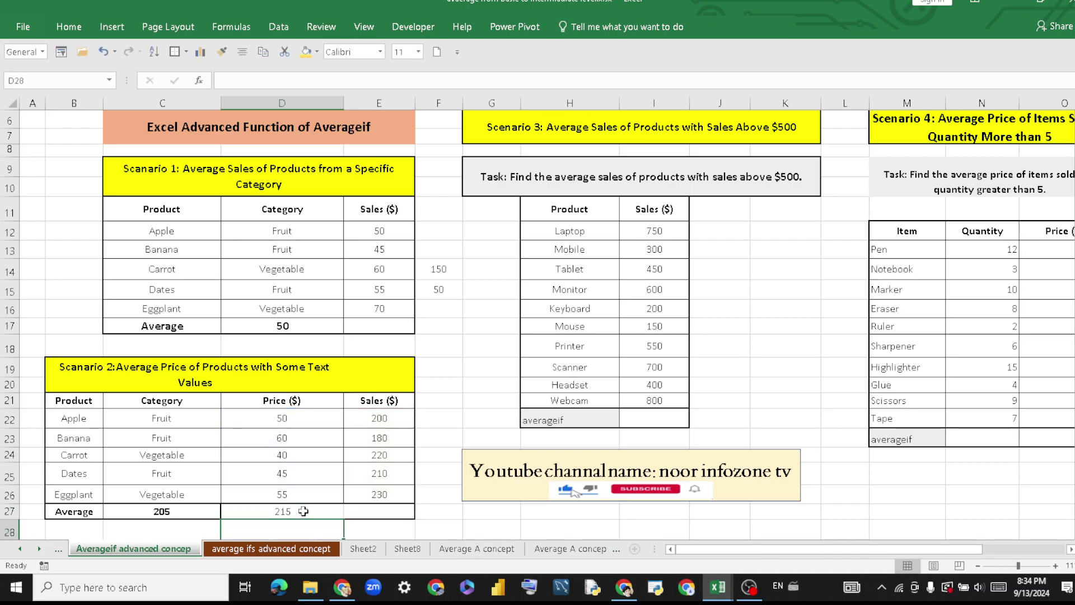
Examine the Scenario 3, 4 and 5 tables, then the Scenario 3 product names in H12:H21 and sales in I12:I21.
click(468, 398)
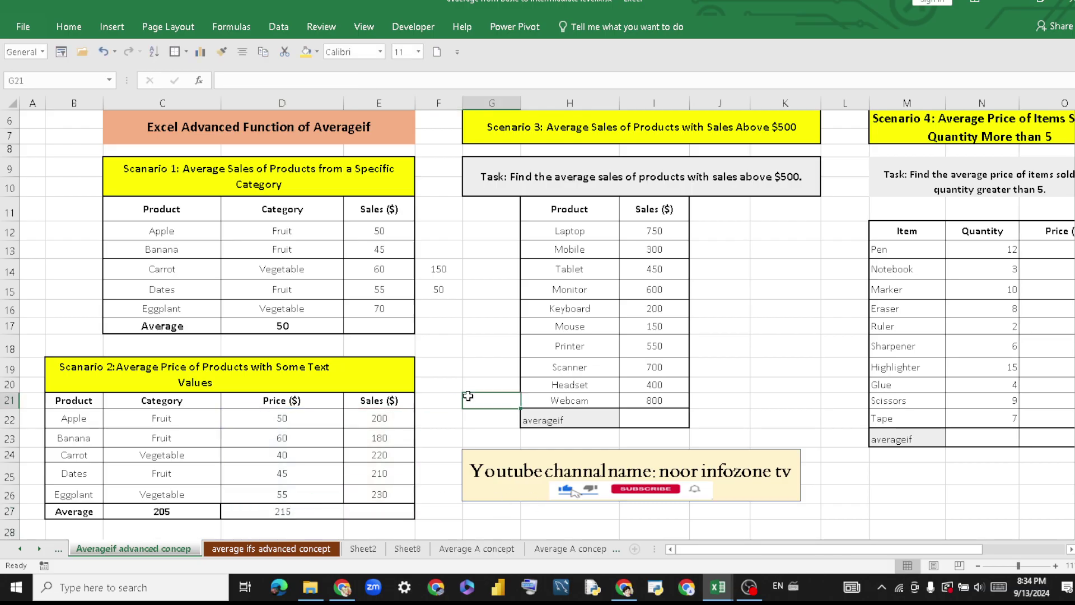
mouse_move(740, 548)
mouse_down()
mouse_move(791, 550)
mouse_move(736, 549)
mouse_up()
drag(806, 549, 901, 547)
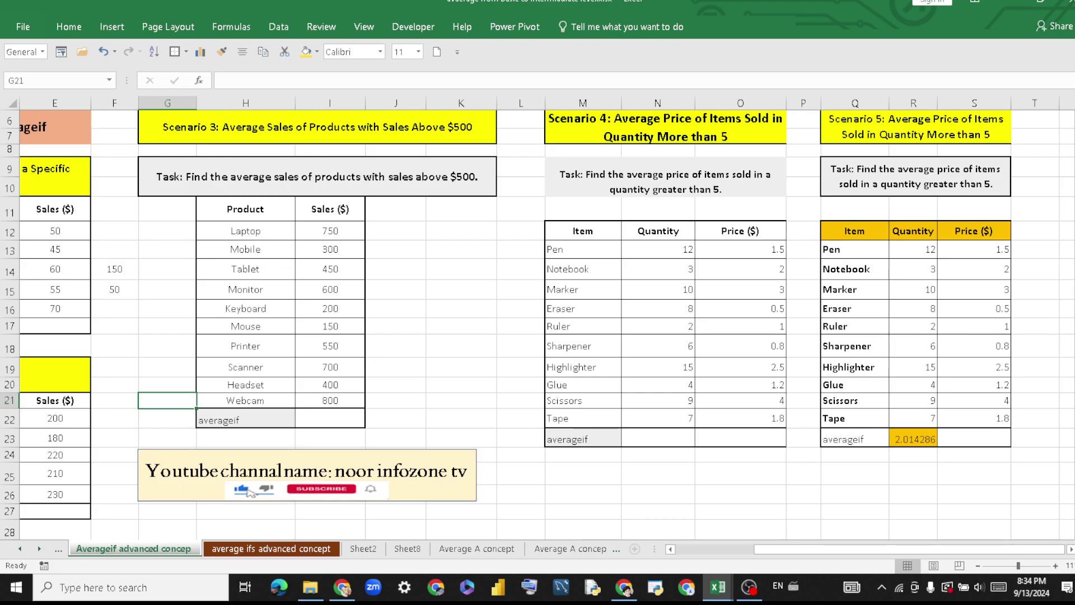
scroll(793, 457, up, 2)
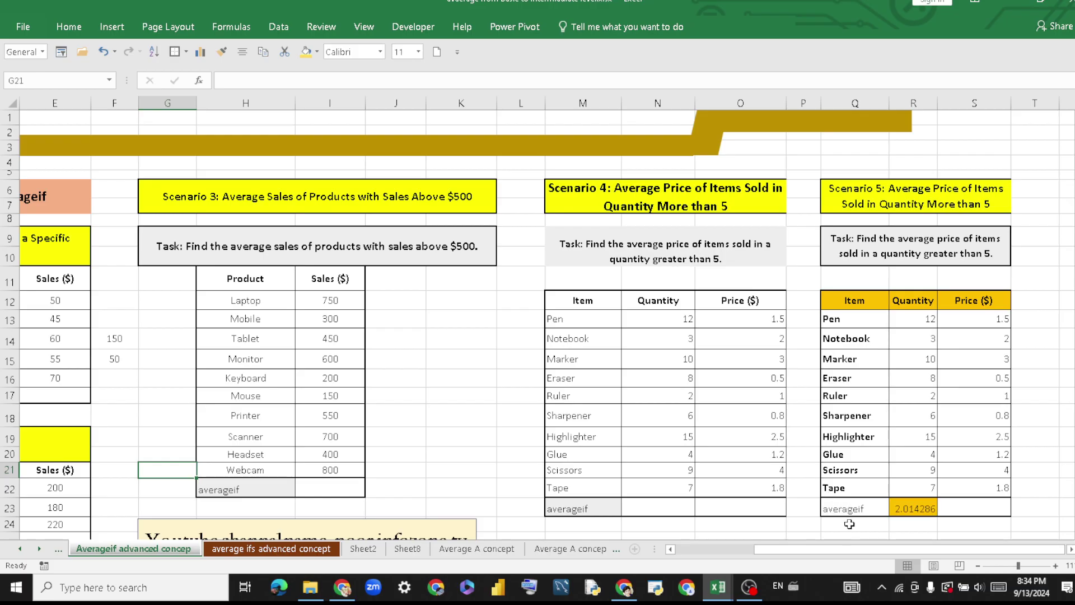
drag(852, 546, 755, 556)
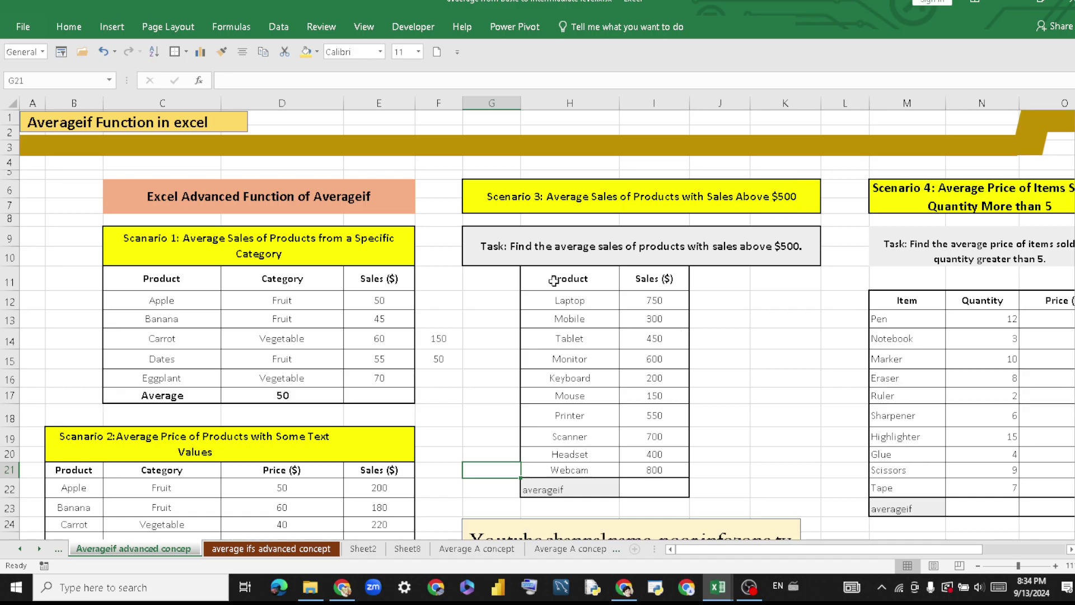
drag(641, 307, 666, 473)
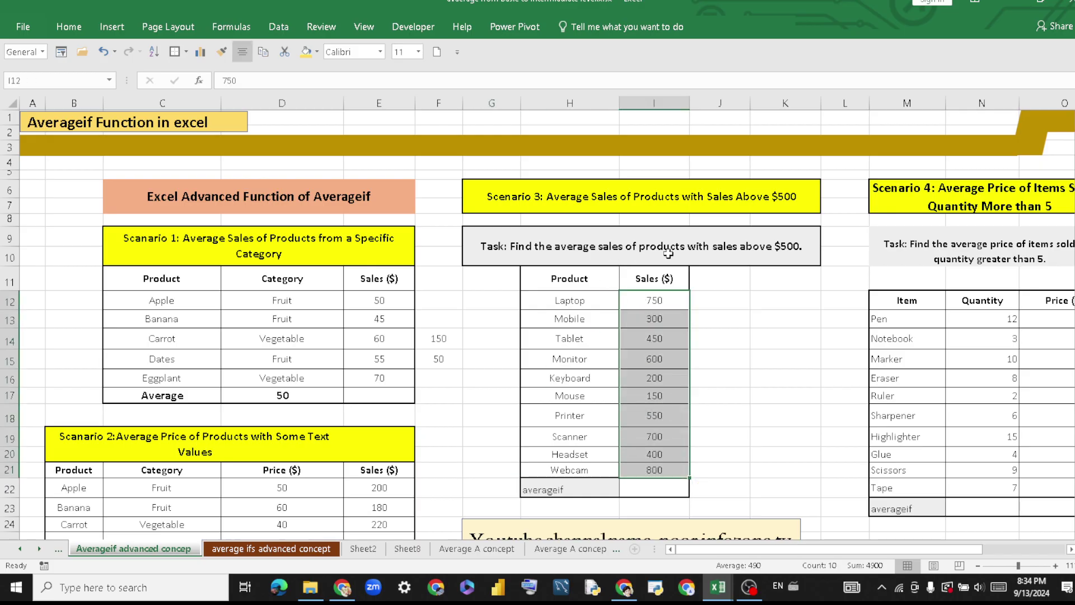
drag(578, 298, 593, 469)
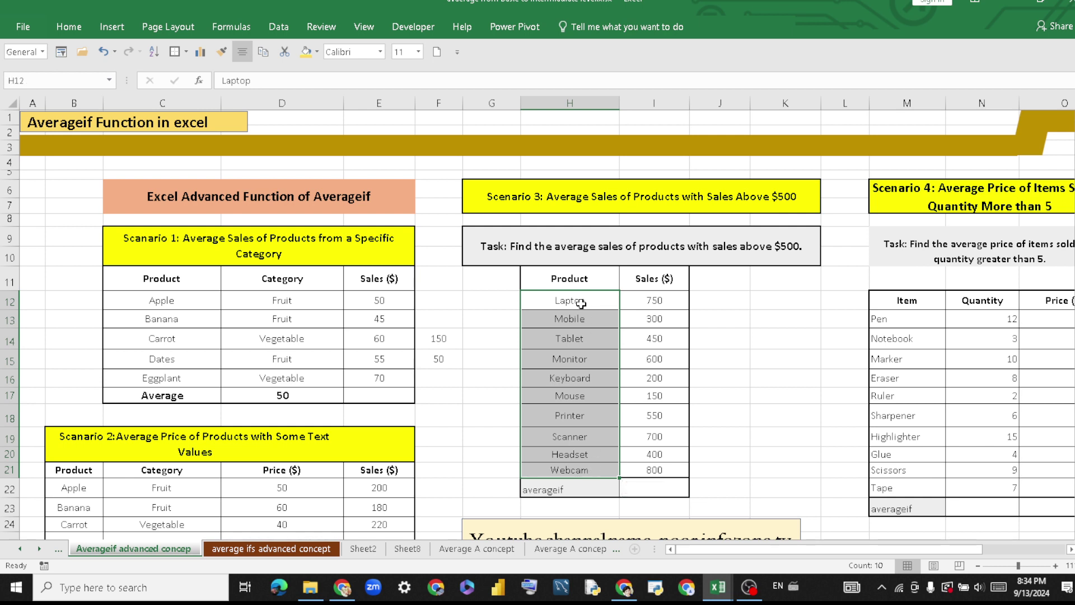
drag(581, 302, 590, 470)
drag(636, 300, 675, 471)
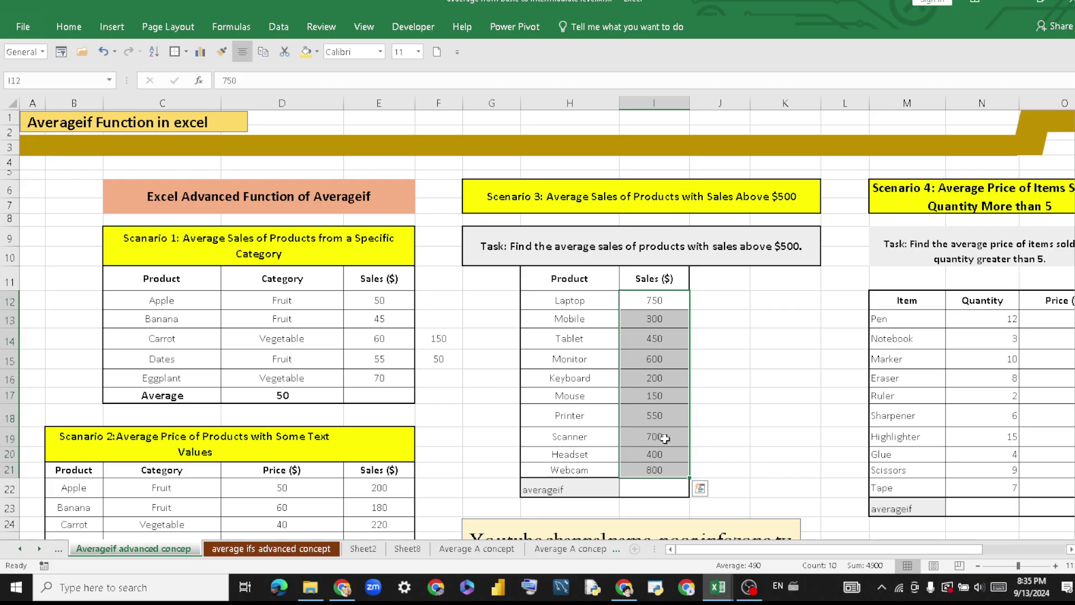
Try to average the Scenario 3 sales above 500 in I22 with =AVERAGEA(H12:H21,">500").
click(632, 490)
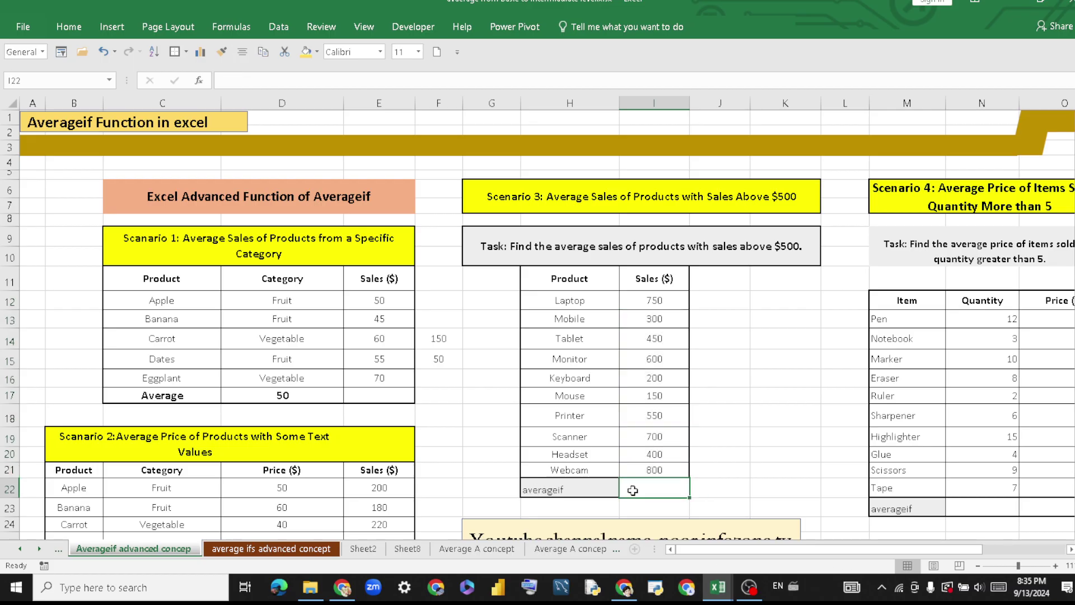
text(=av)
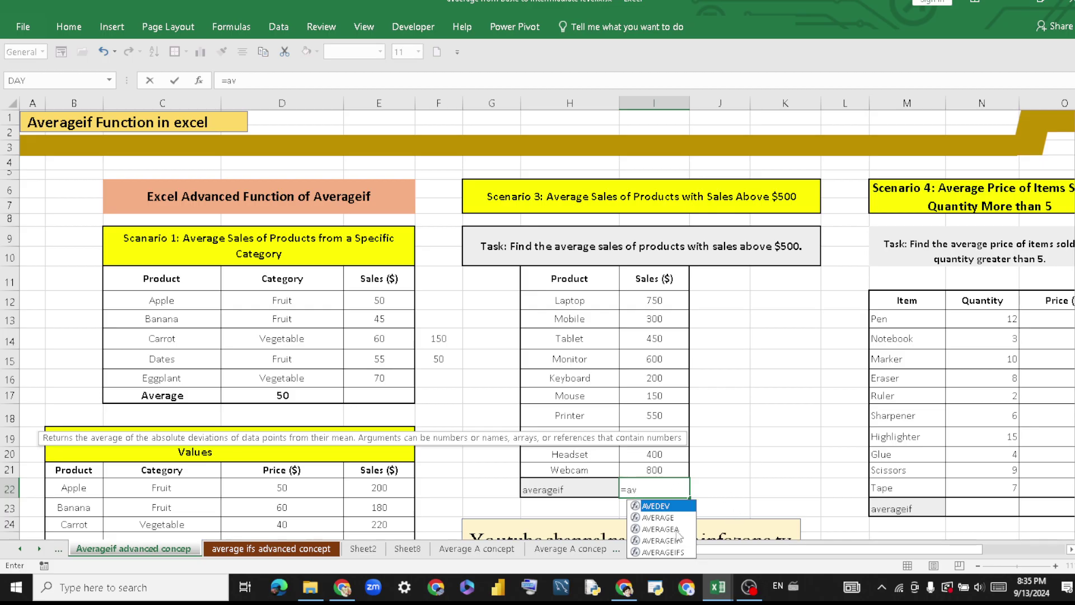
double_click(661, 529)
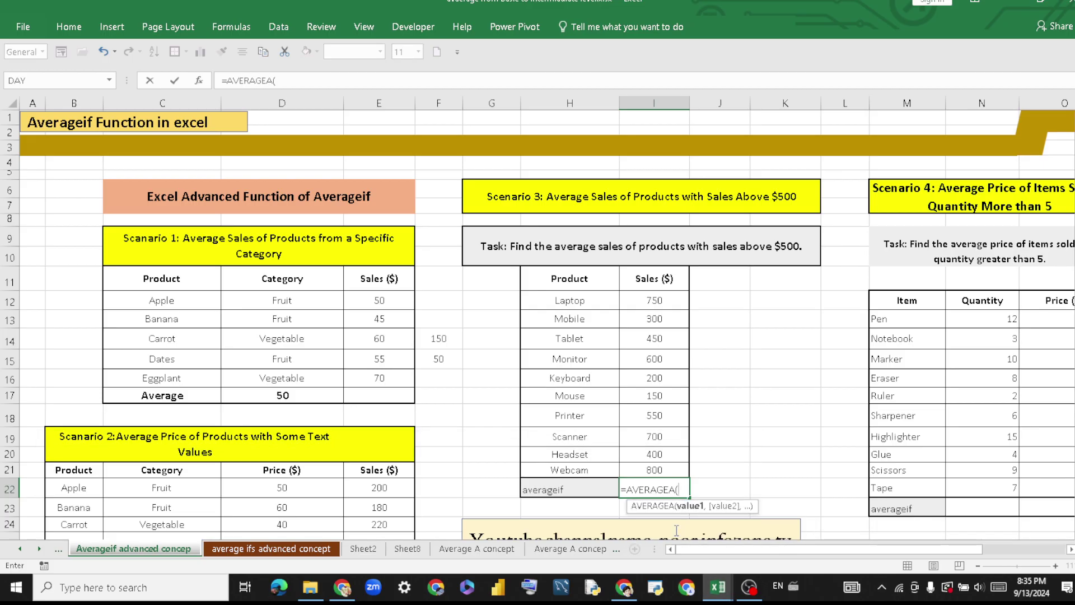
drag(586, 301, 587, 465)
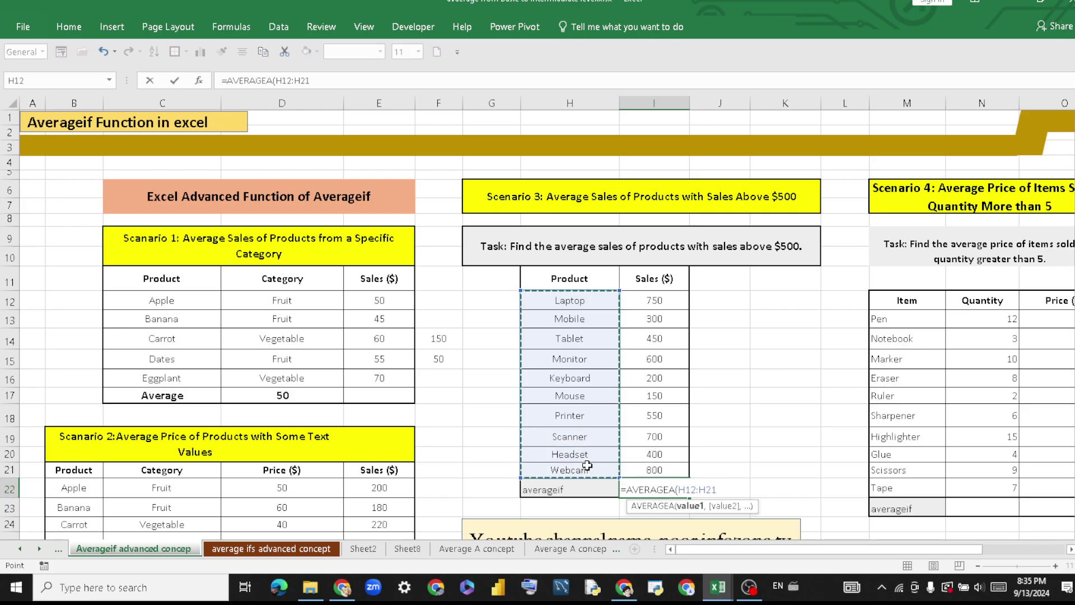
text(,">500)
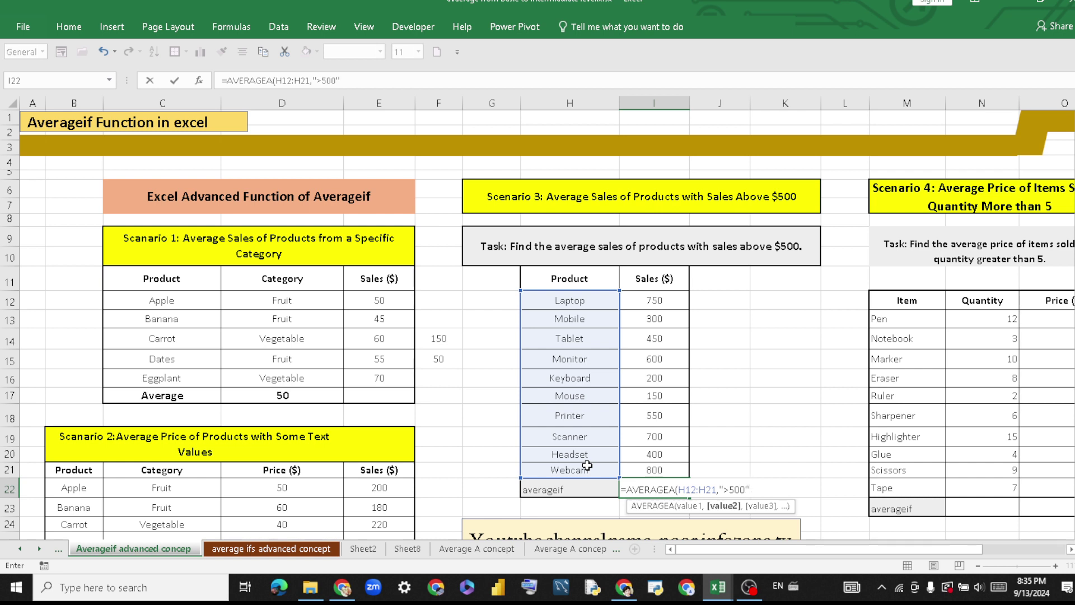
text())
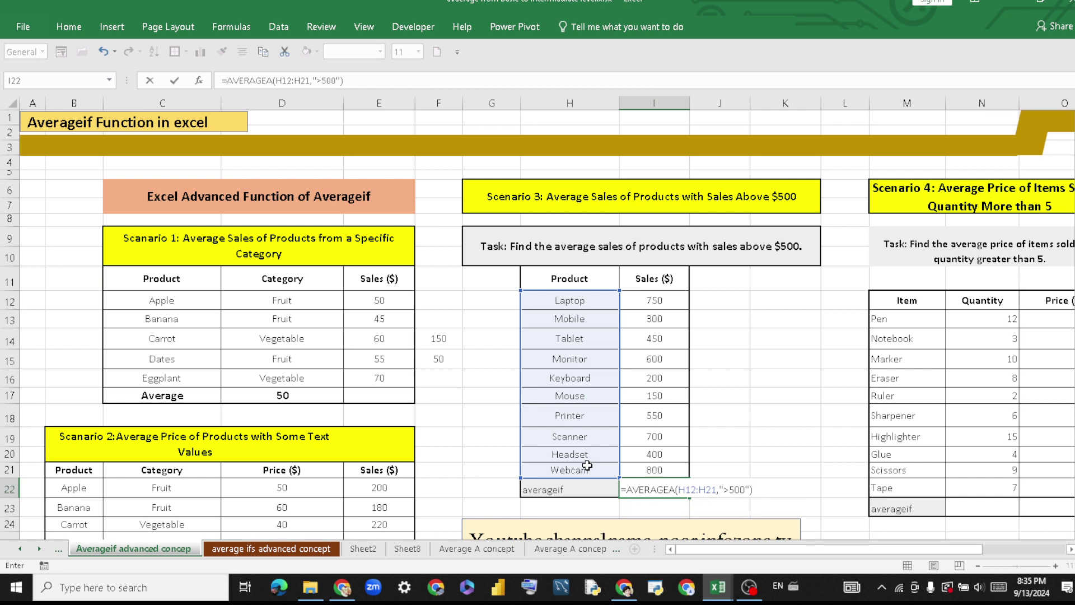
key(Return)
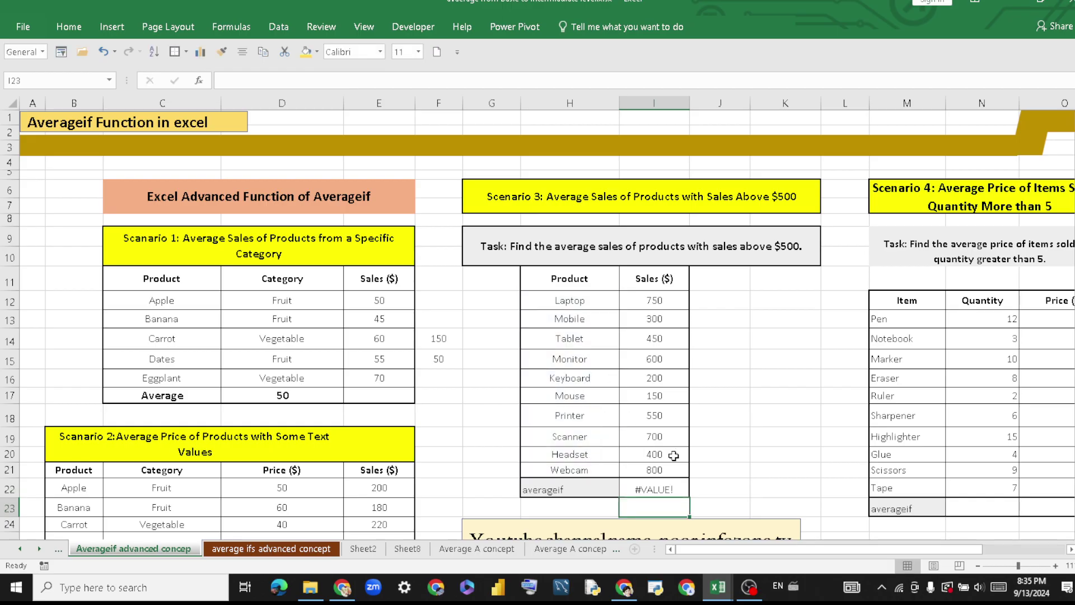
Change the function in the I22 formula to AVERAGEIF, giving =AVERAGEIF(H12:H21,">500").
double_click(675, 490)
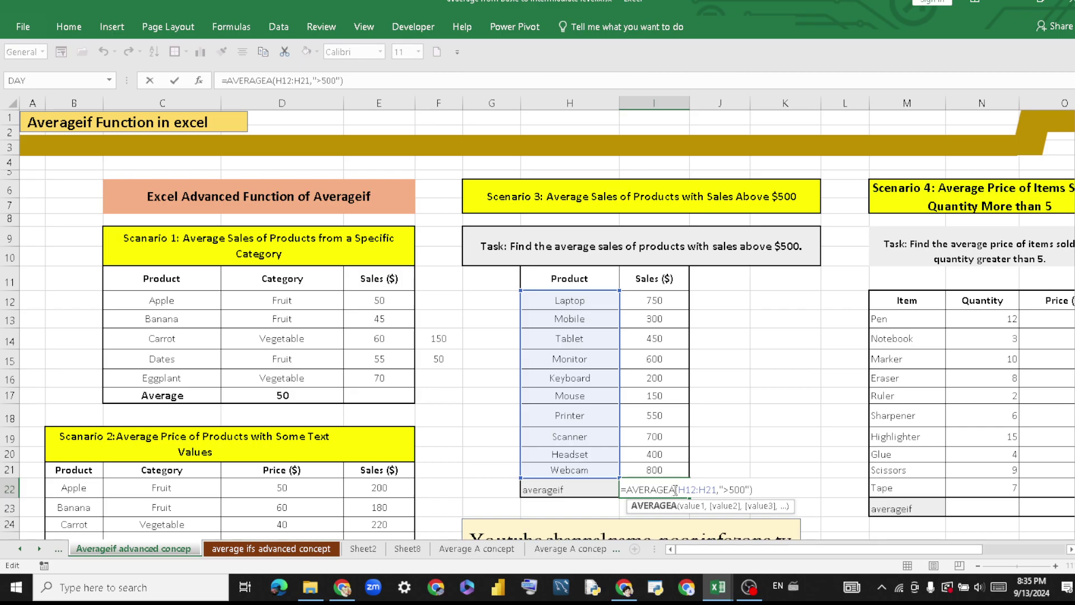
key(BackSpace)
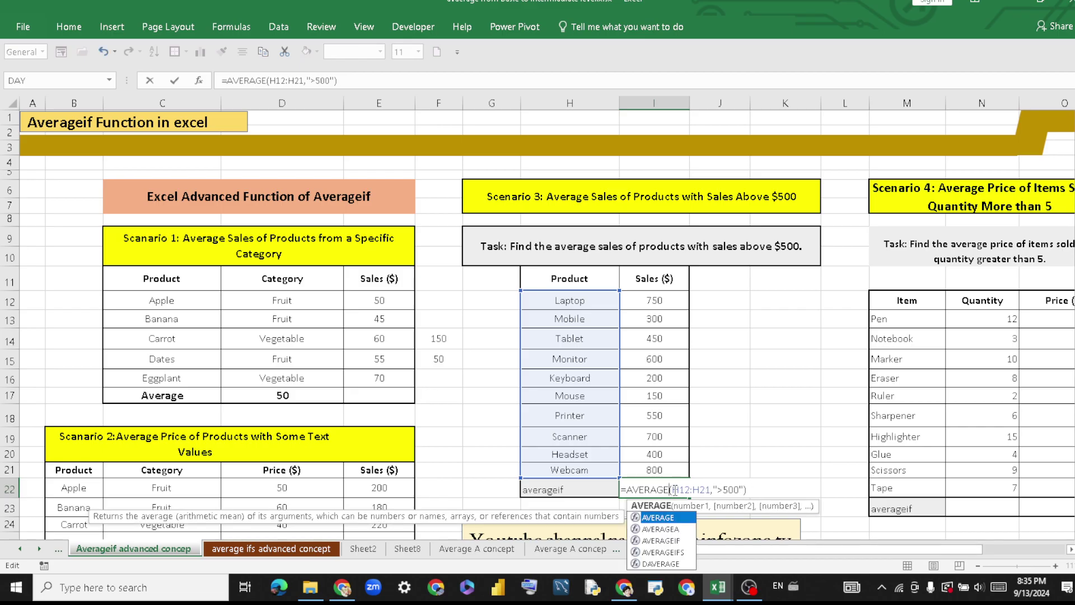
text(IF)
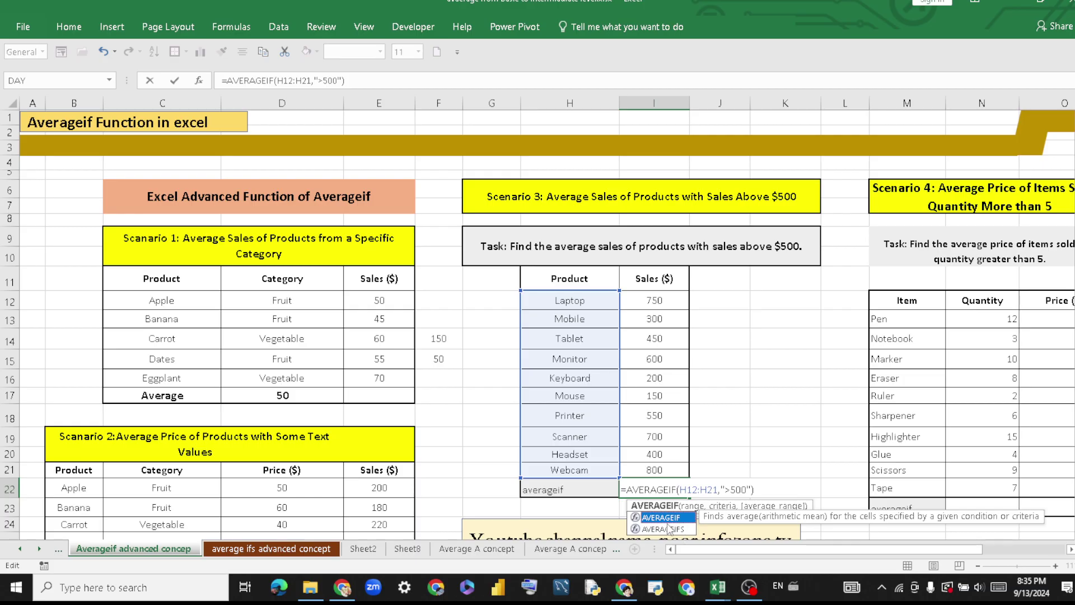
key(Return)
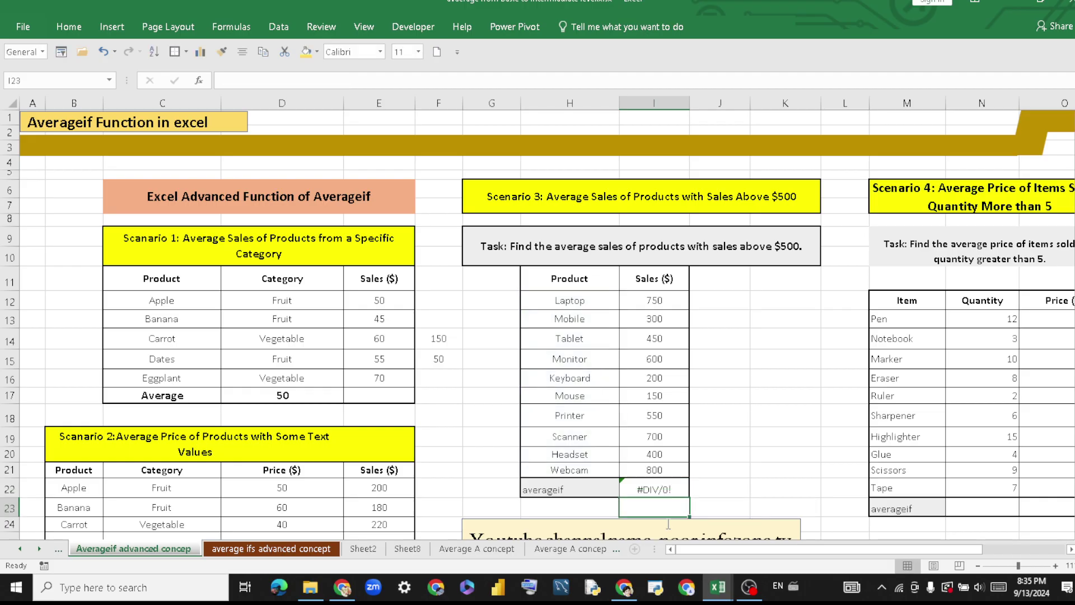
Clear I22 and try entering the formula from scratch as =AVERAGEIF(H12:H21,">500").
click(681, 488)
key(BackSpace)
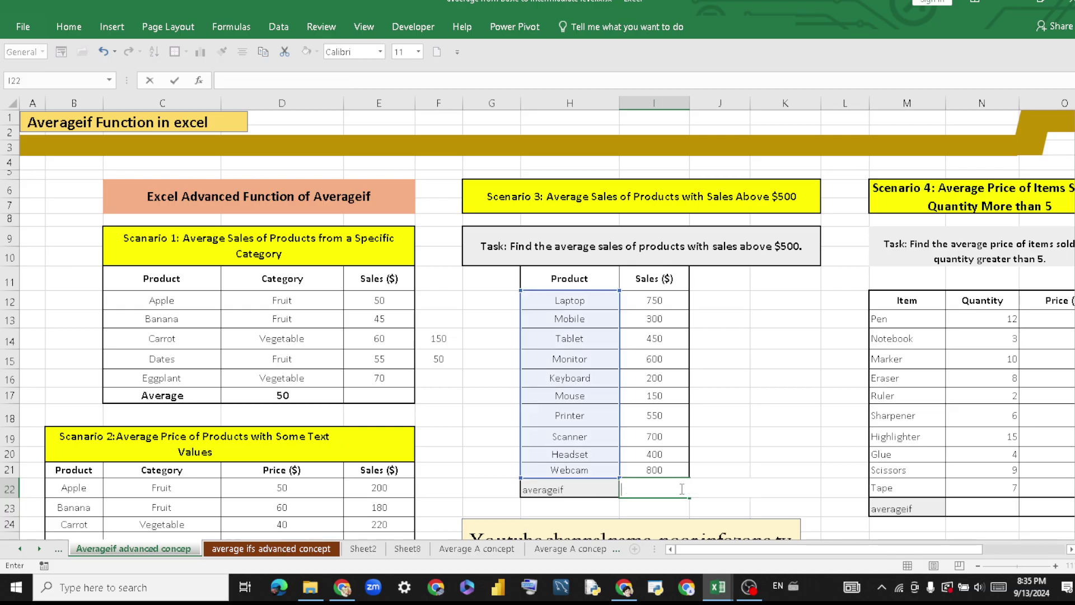
text(=aver)
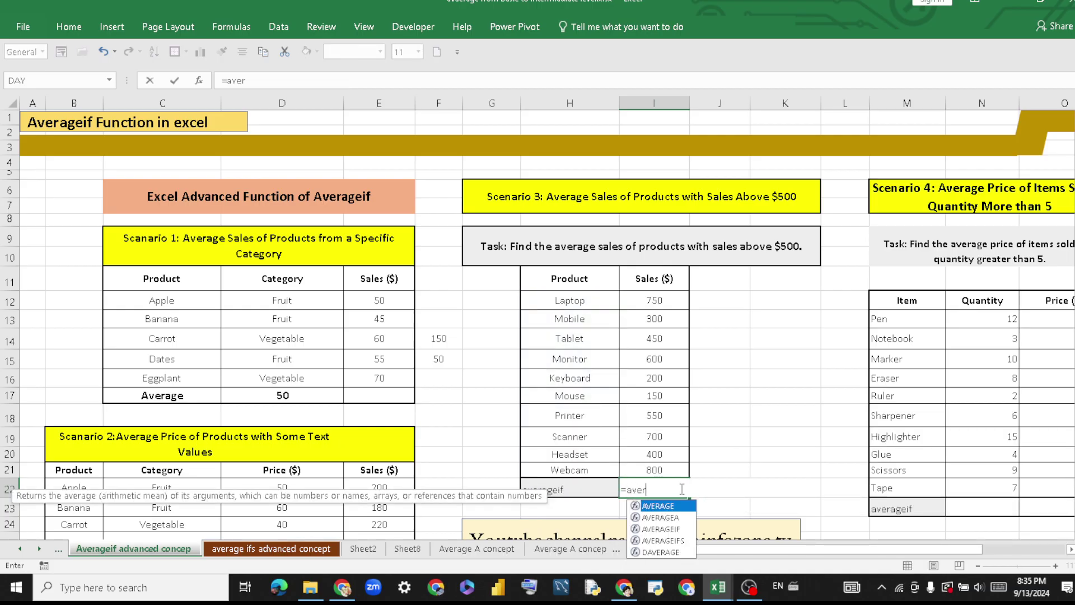
double_click(675, 528)
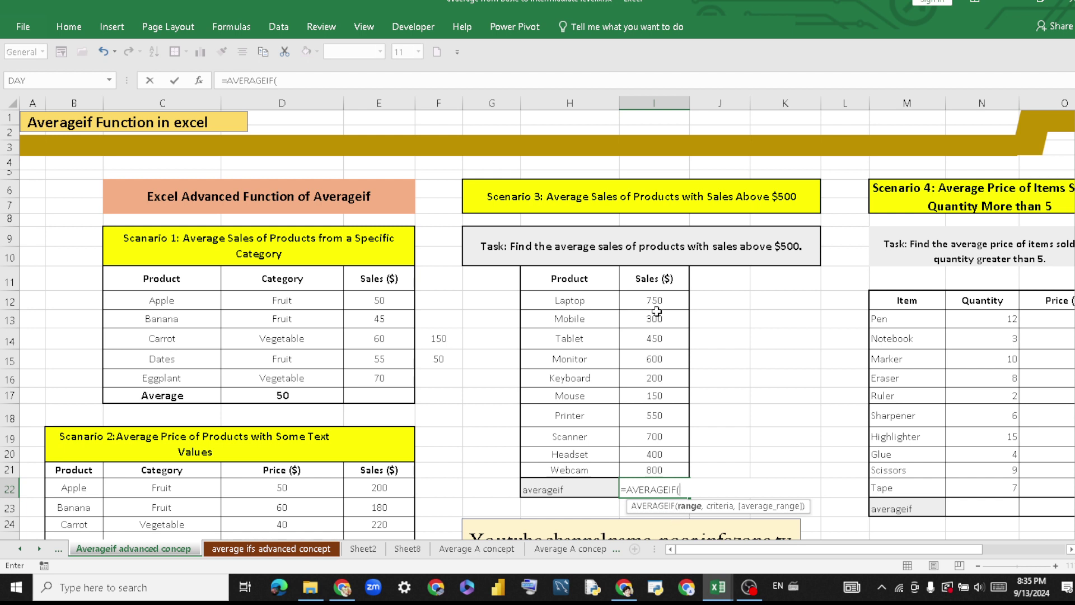
drag(582, 301, 587, 468)
text(,)
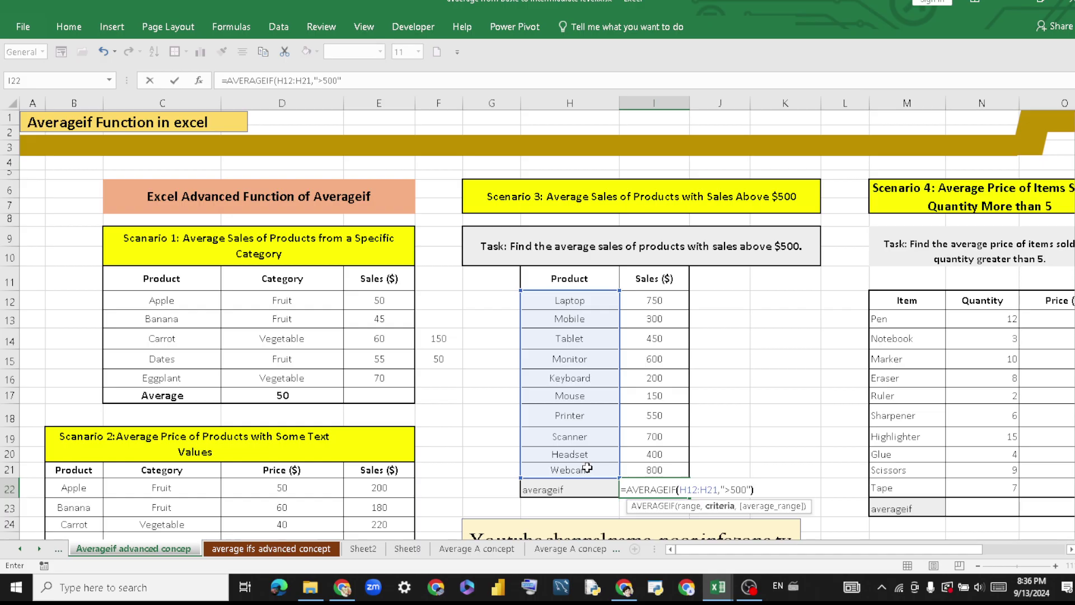
text(">500"))
key(Return)
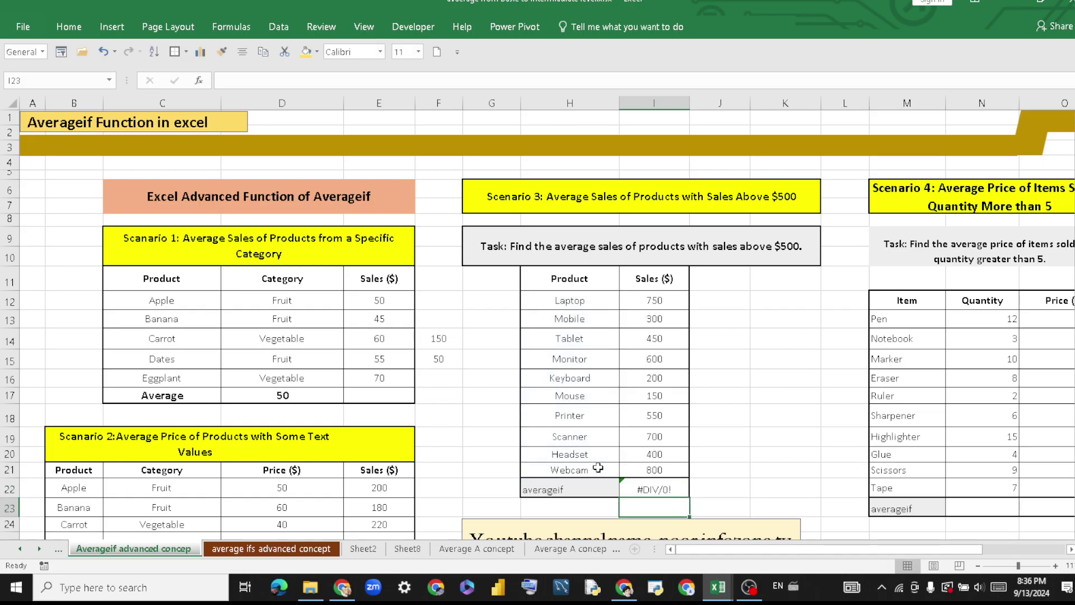
Replace the formula in I22 with =AVERAGEIF(I12:I21,">500") to average the Scenario 3 sales above 500.
click(652, 489)
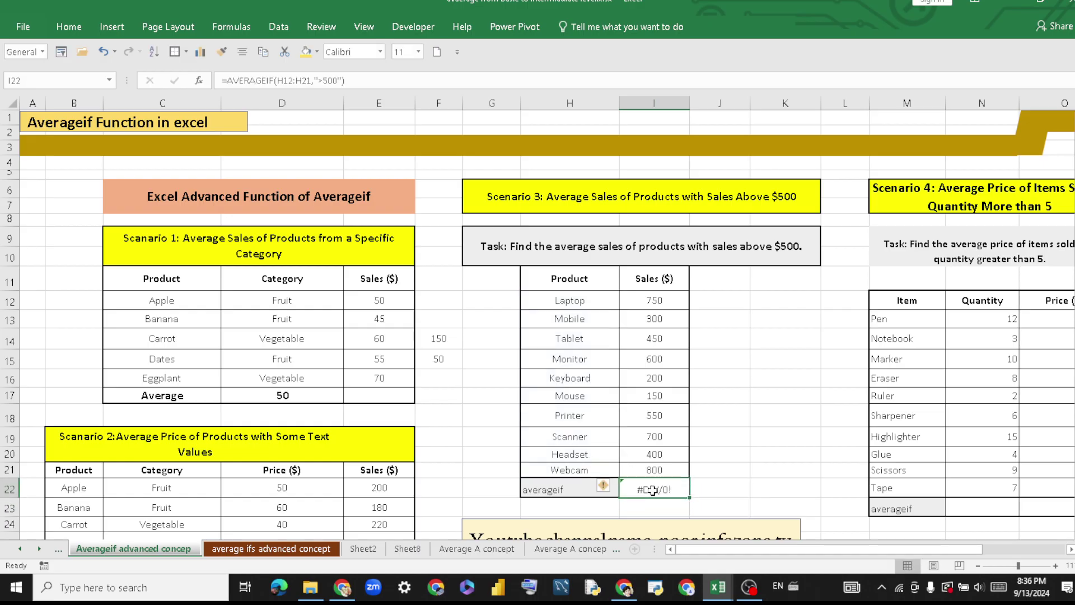
double_click(622, 483)
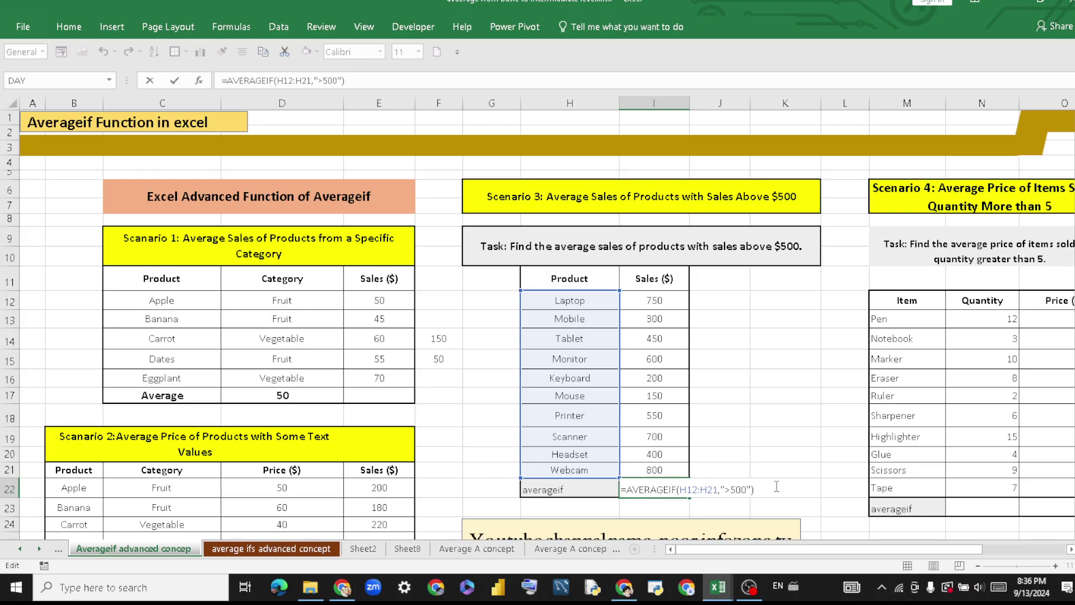
drag(776, 487, 622, 489)
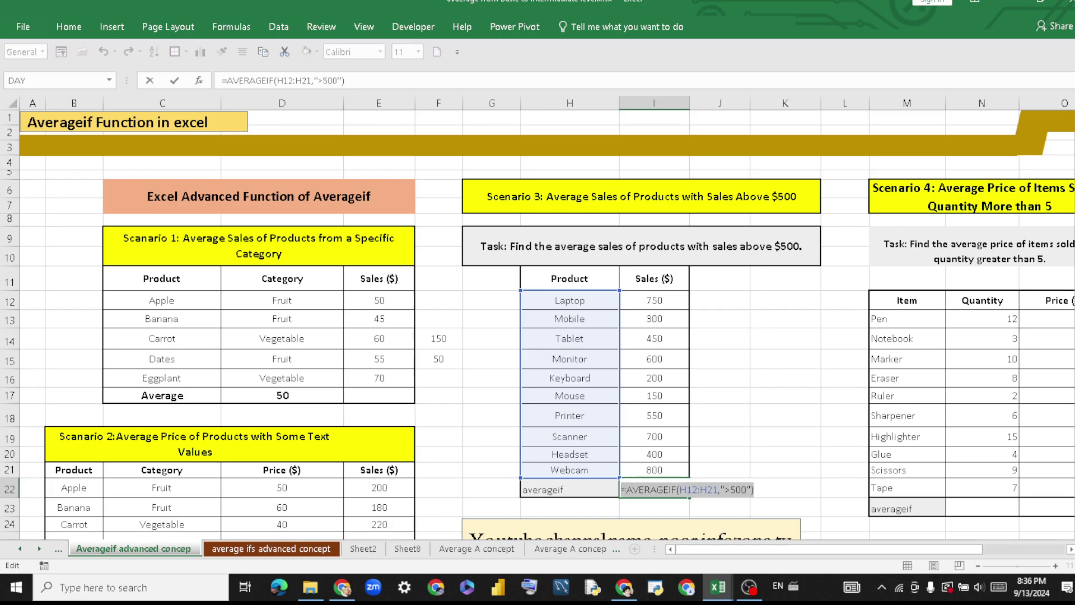
key(BackSpace)
text(=)
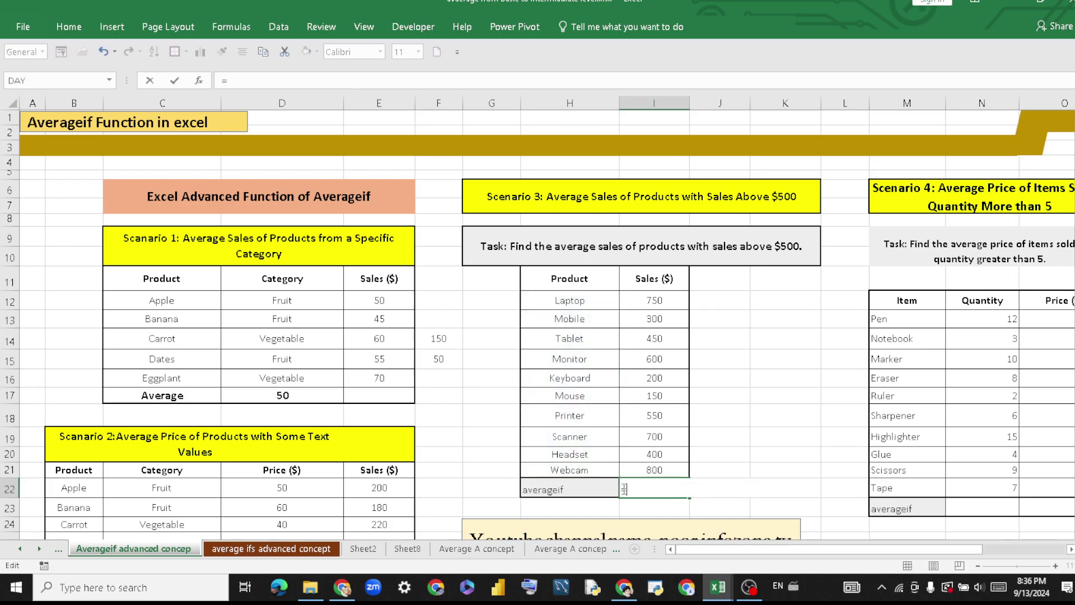
text(aver)
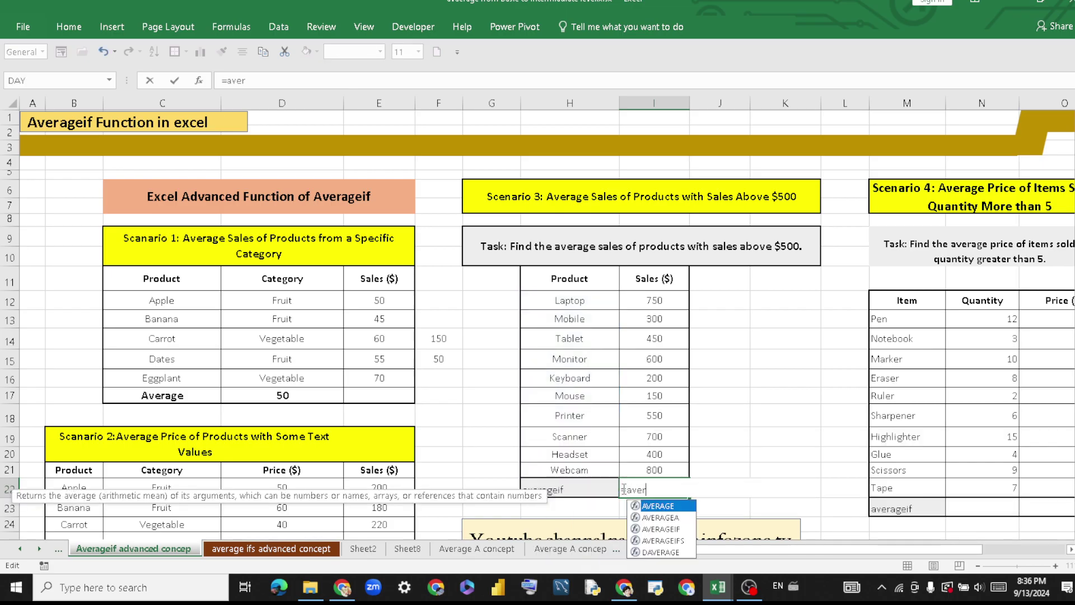
double_click(664, 528)
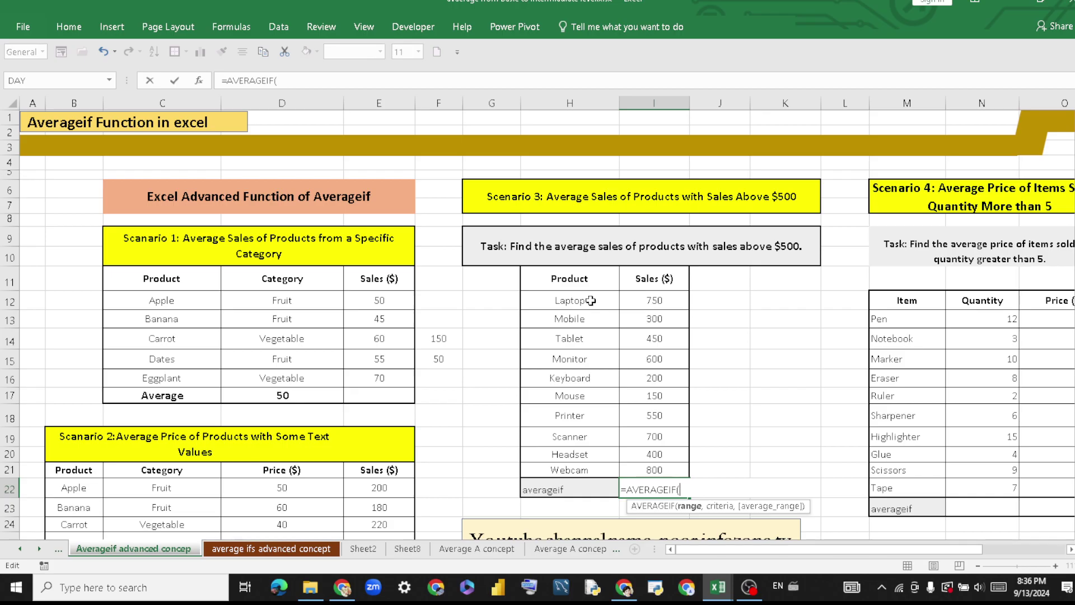
drag(591, 301, 640, 478)
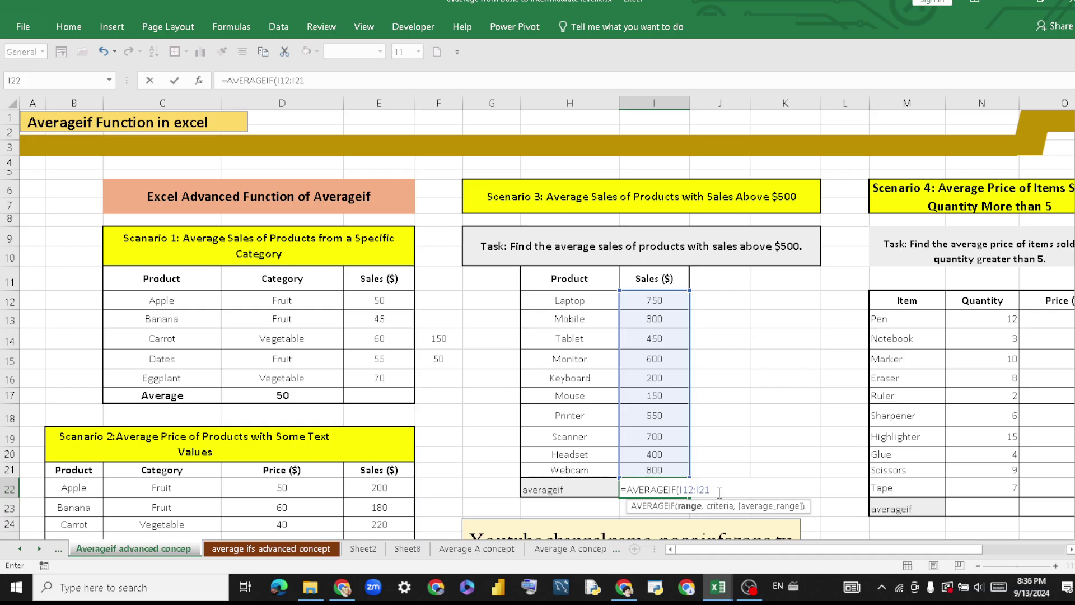
text(,)
text(">500)
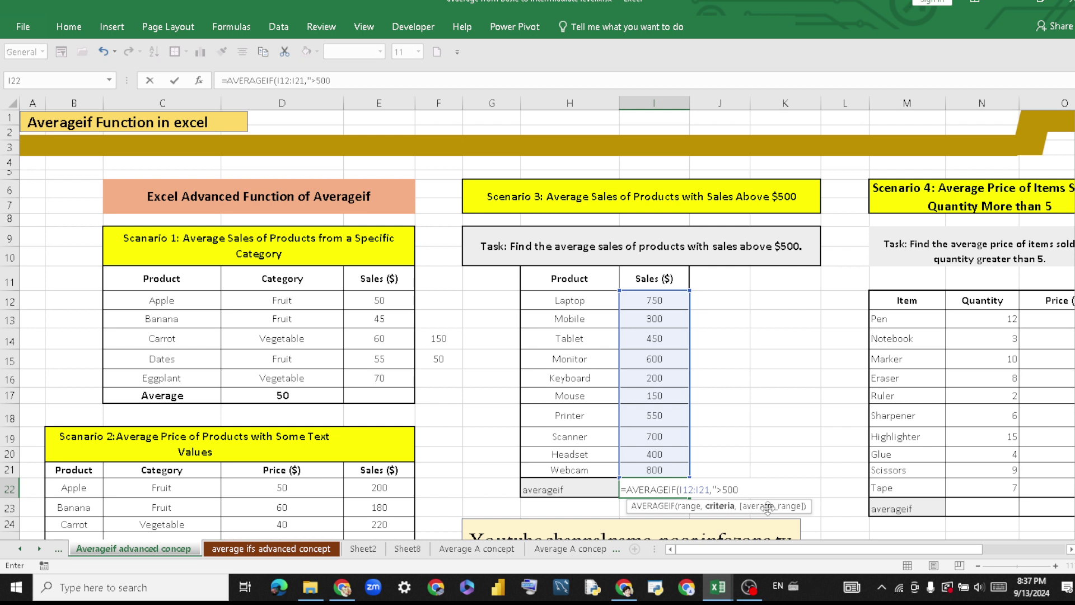
text("))
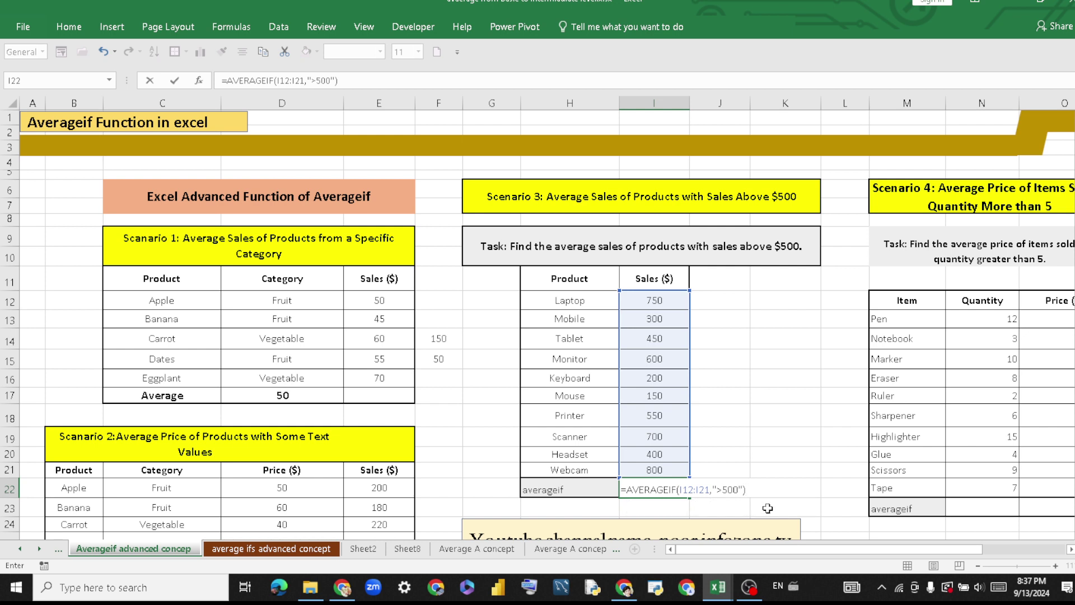
key(Return)
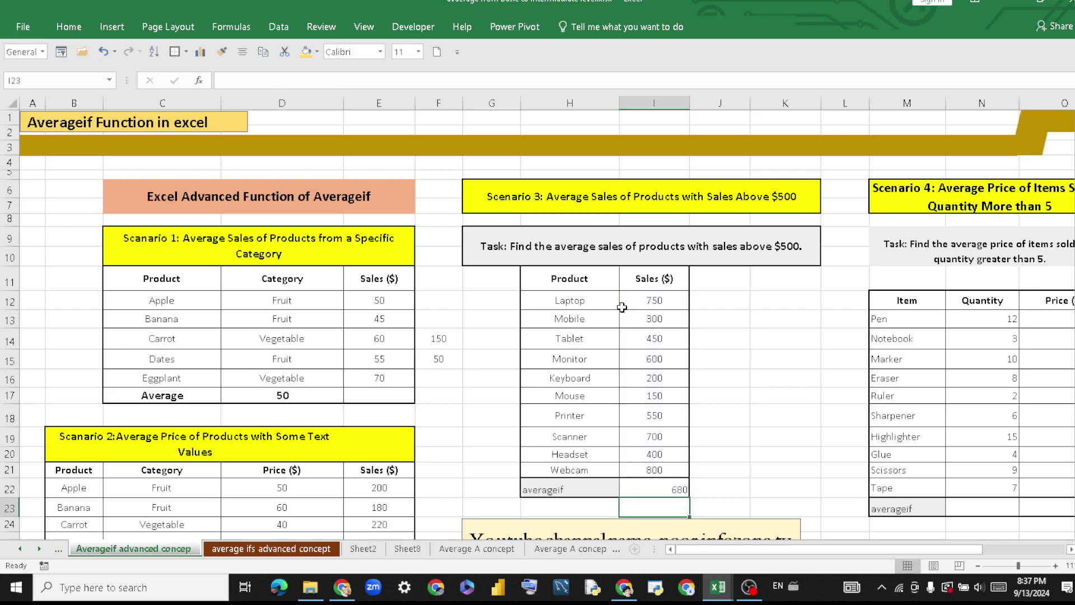
Review the Scenario 3 product names in H12:H21, the sales in I12:I21 and the AVERAGEIF formula in I22.
click(572, 298)
drag(572, 298, 593, 472)
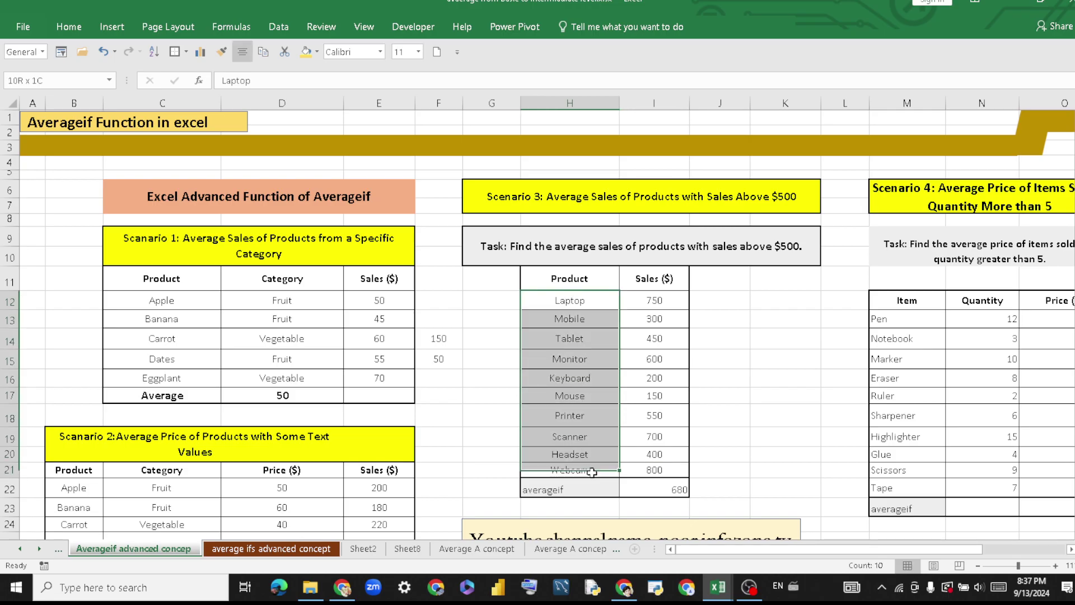
drag(656, 301, 669, 470)
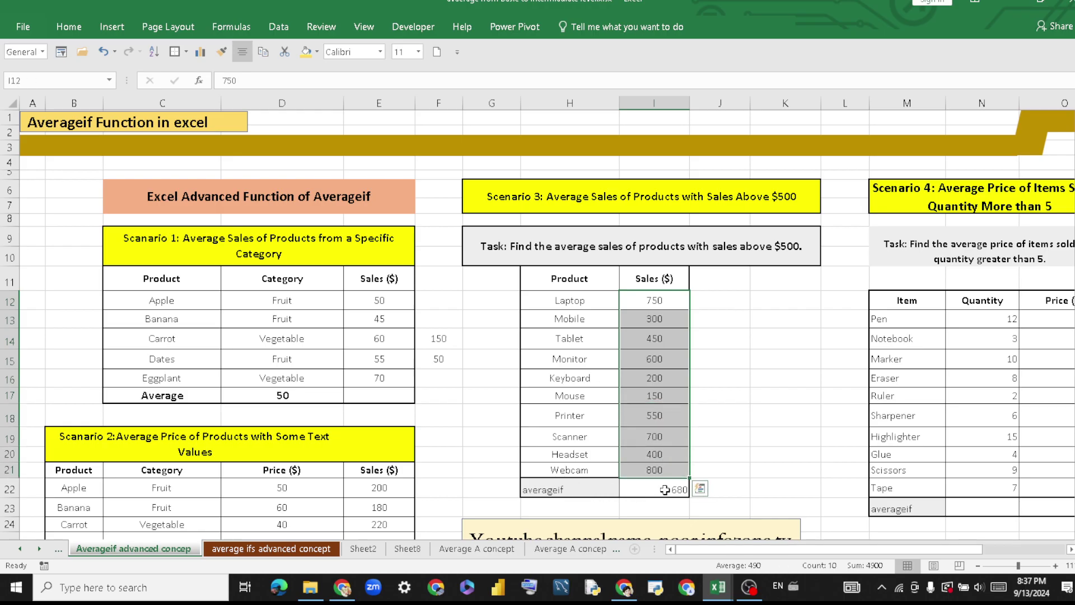
click(665, 490)
double_click(665, 489)
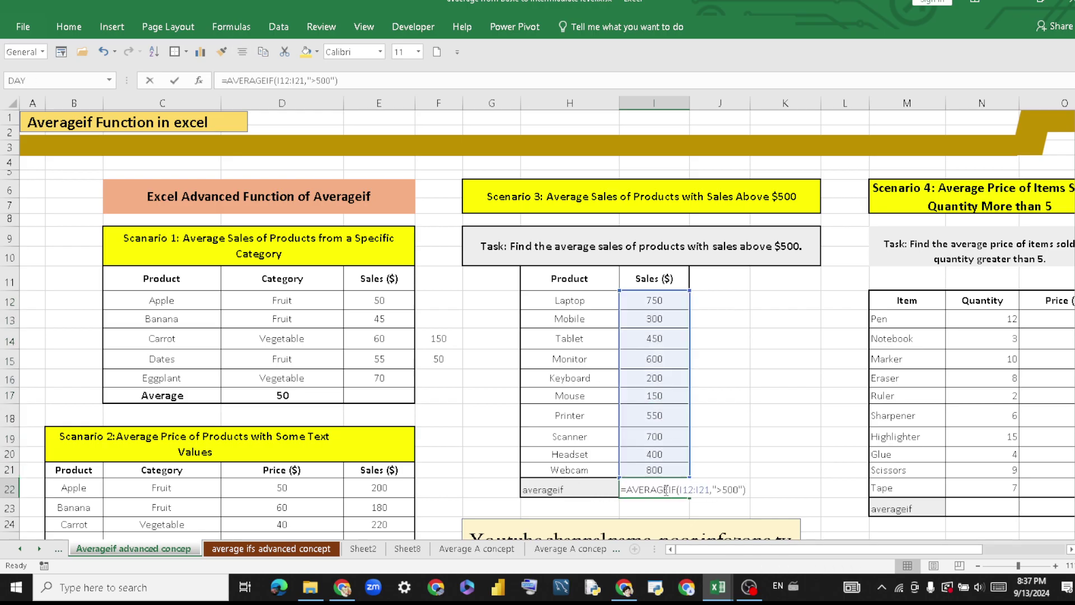
key(Return)
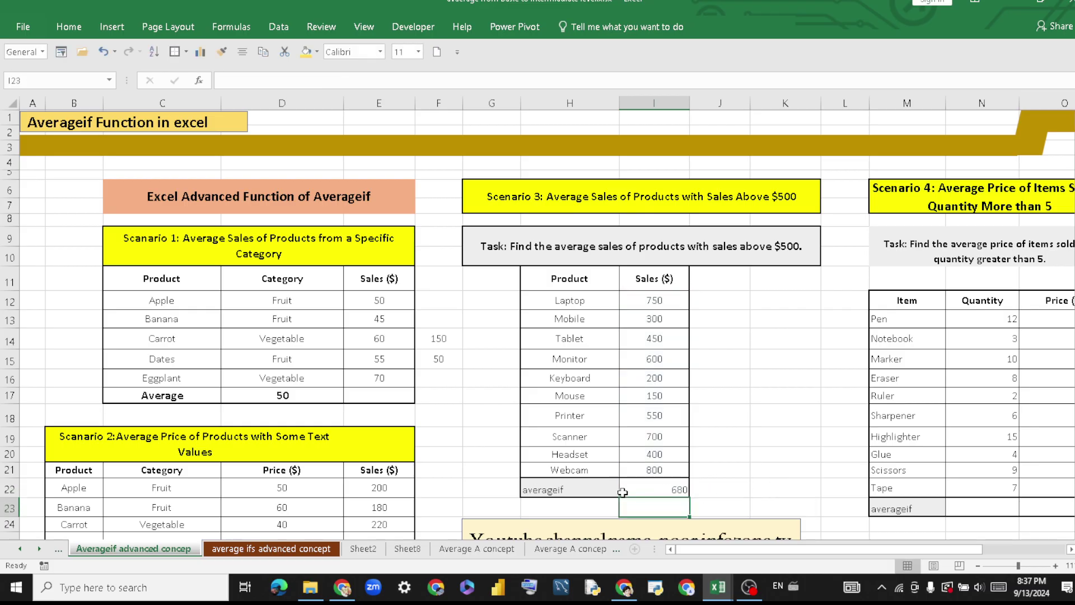
click(653, 486)
click(811, 476)
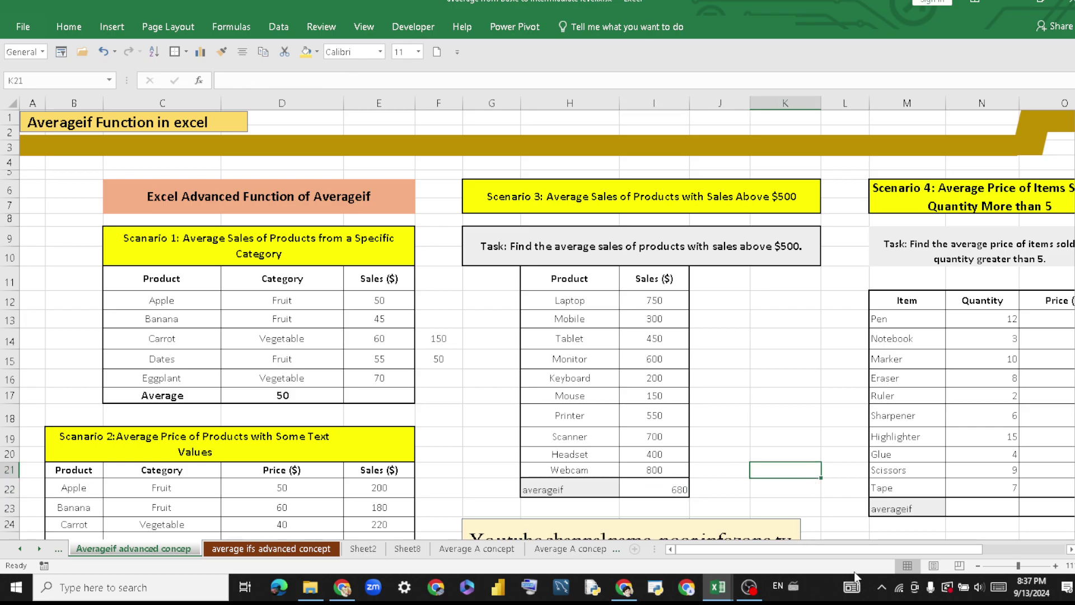
Move the YouTube channel banner up slightly so that it sits just below the Scenario 3 sales rows.
drag(909, 549, 985, 550)
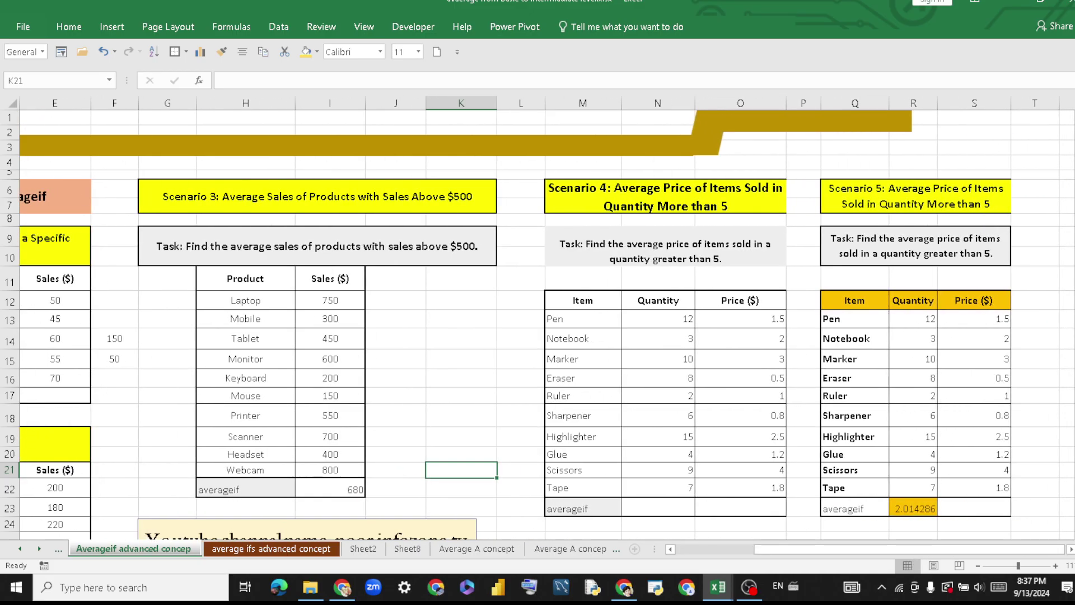
scroll(538, 325, down, 2)
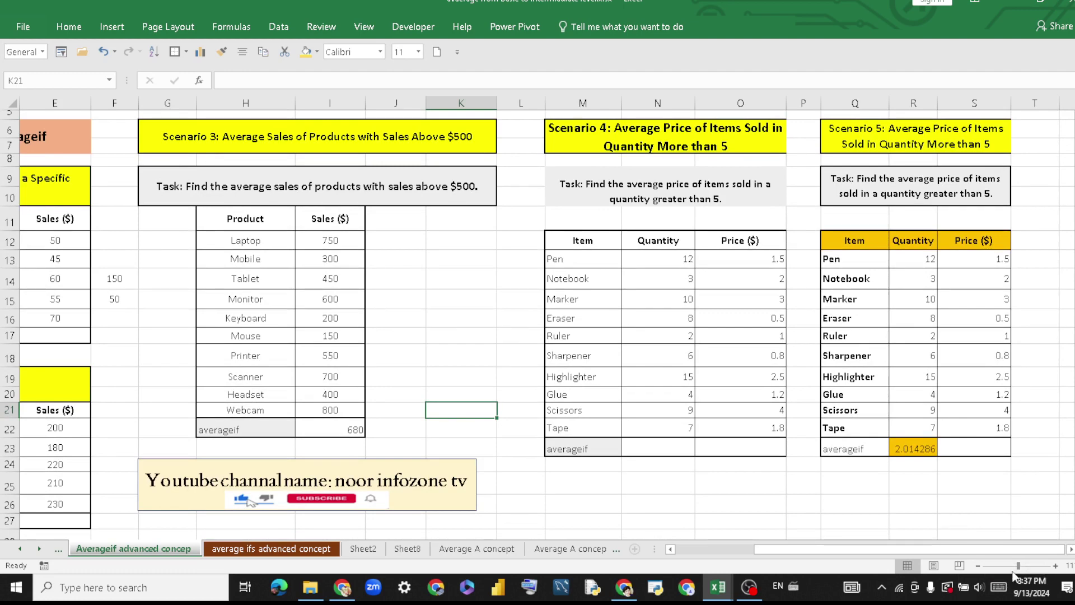
drag(1018, 567, 1021, 566)
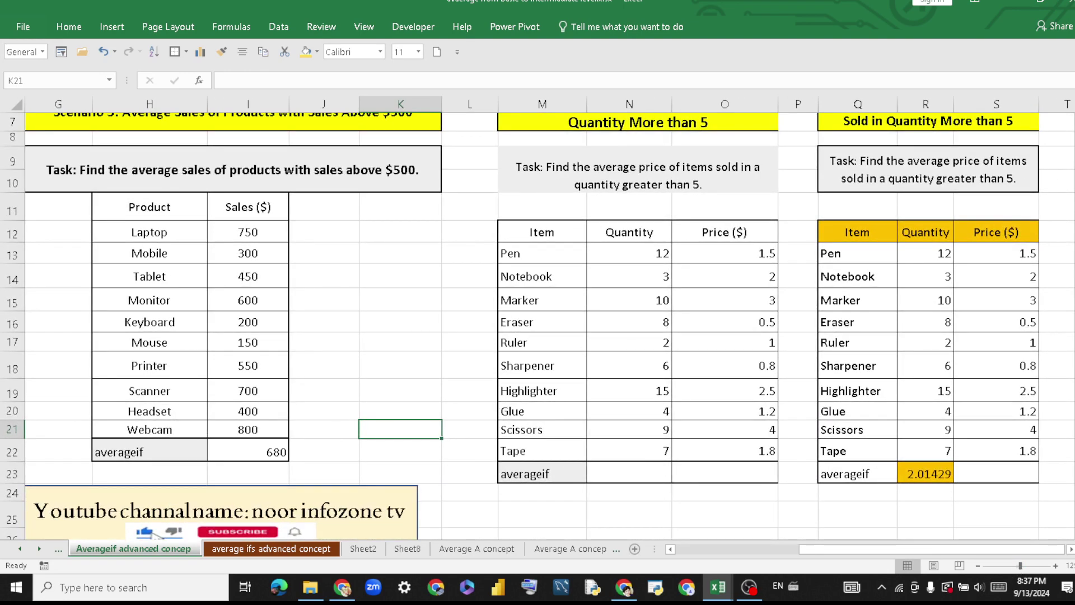
scroll(1042, 305, up, 1)
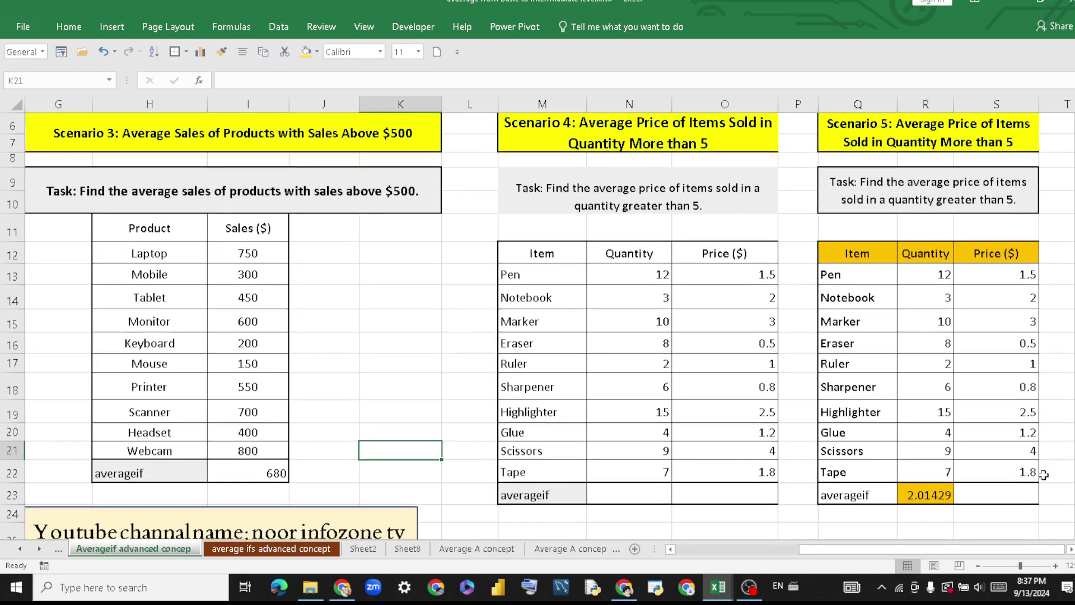
drag(1022, 567, 1019, 566)
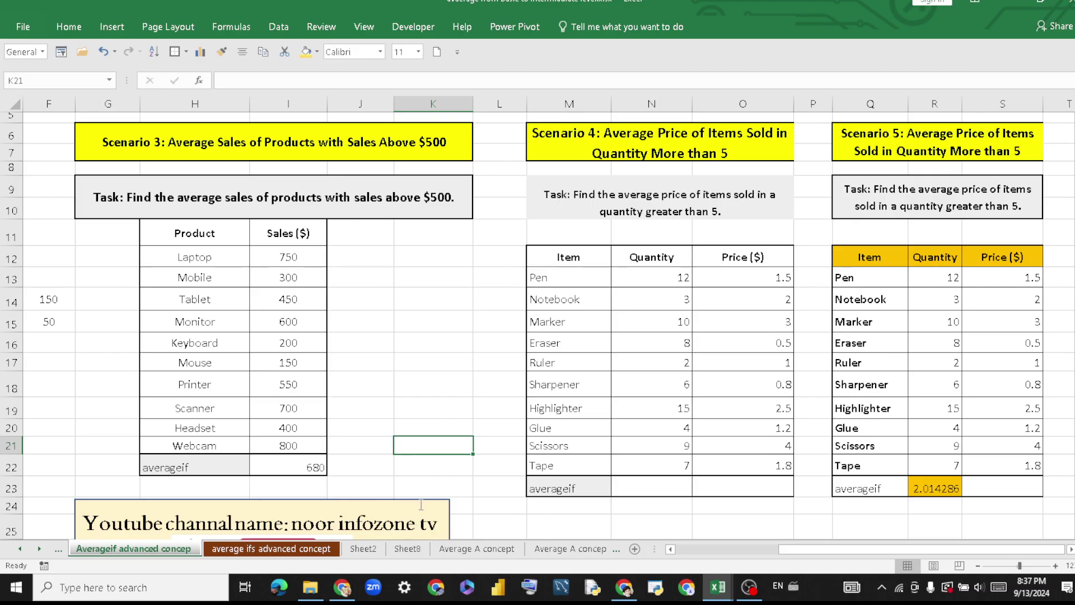
drag(420, 500, 420, 475)
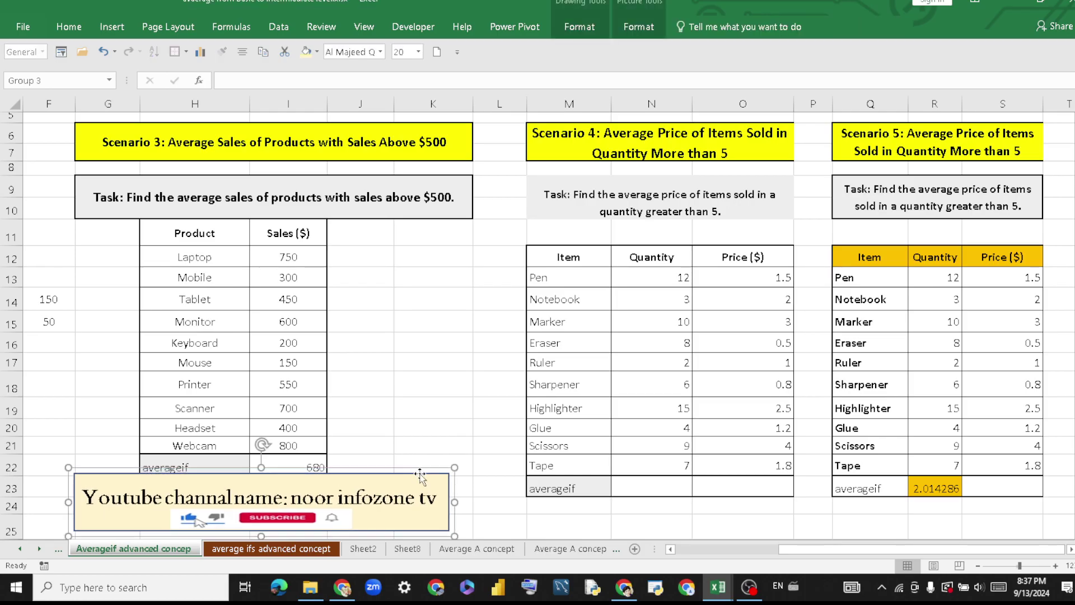
click(467, 359)
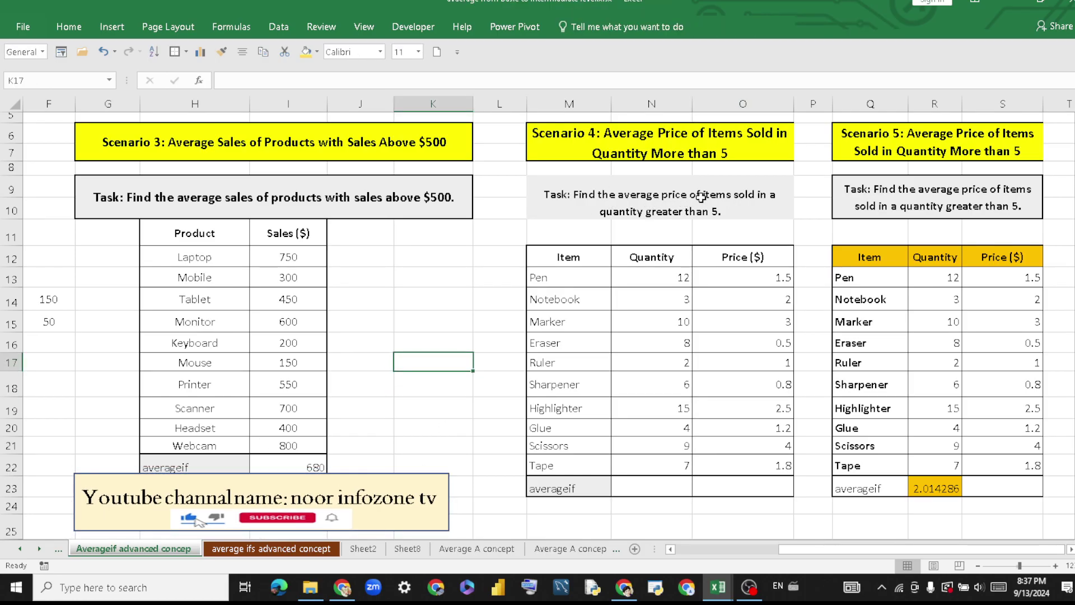
Start an AVERAGEIF formula in N23 for Scenario 4 with M13:M22 as the range and ">5" as the criterion.
drag(575, 262, 591, 459)
drag(732, 279, 744, 466)
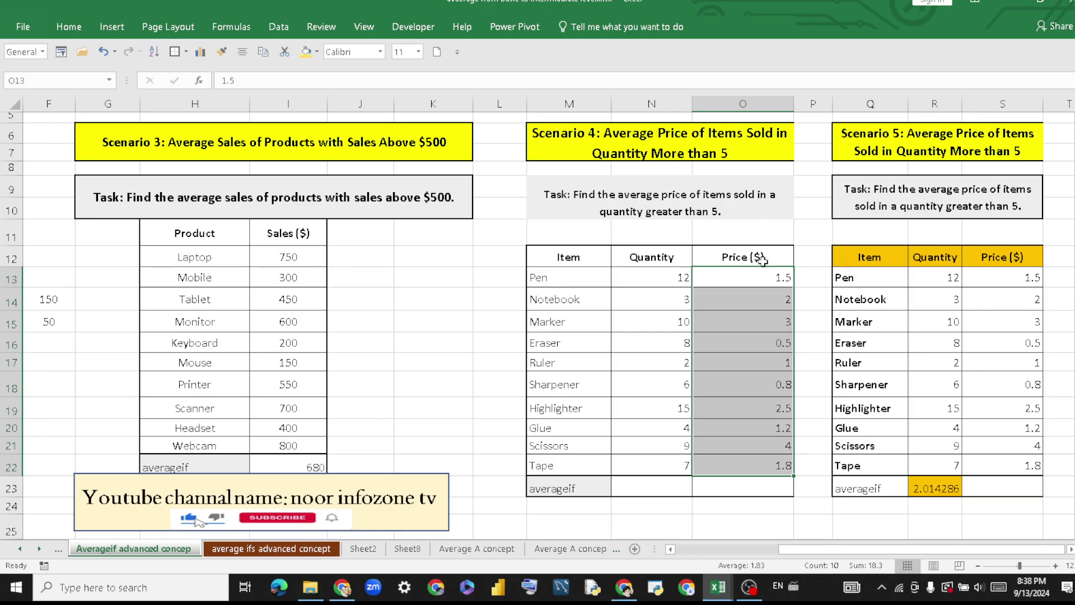
drag(655, 277, 677, 467)
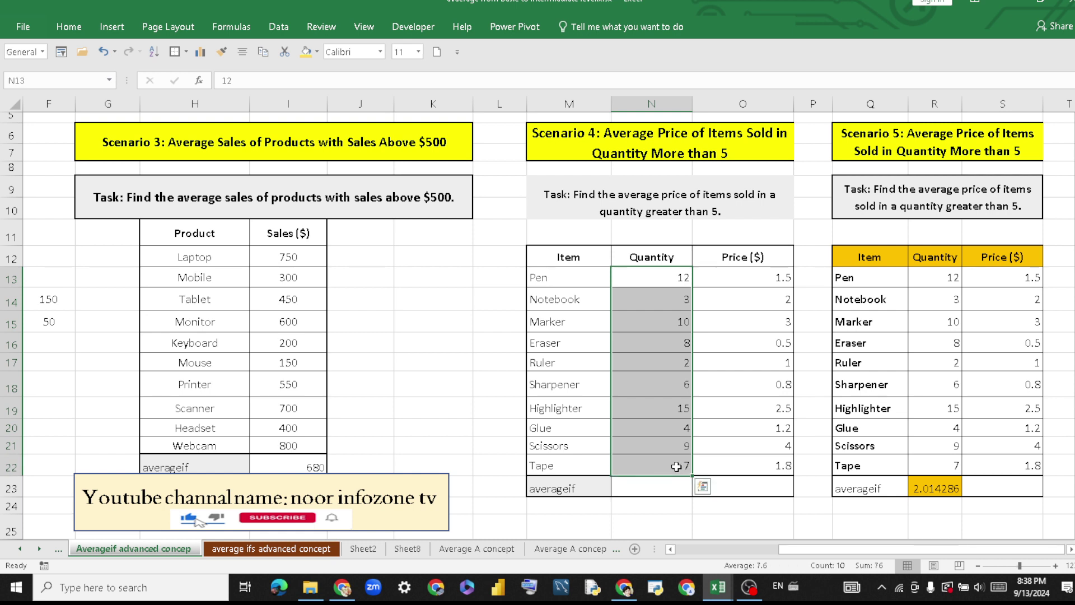
click(645, 486)
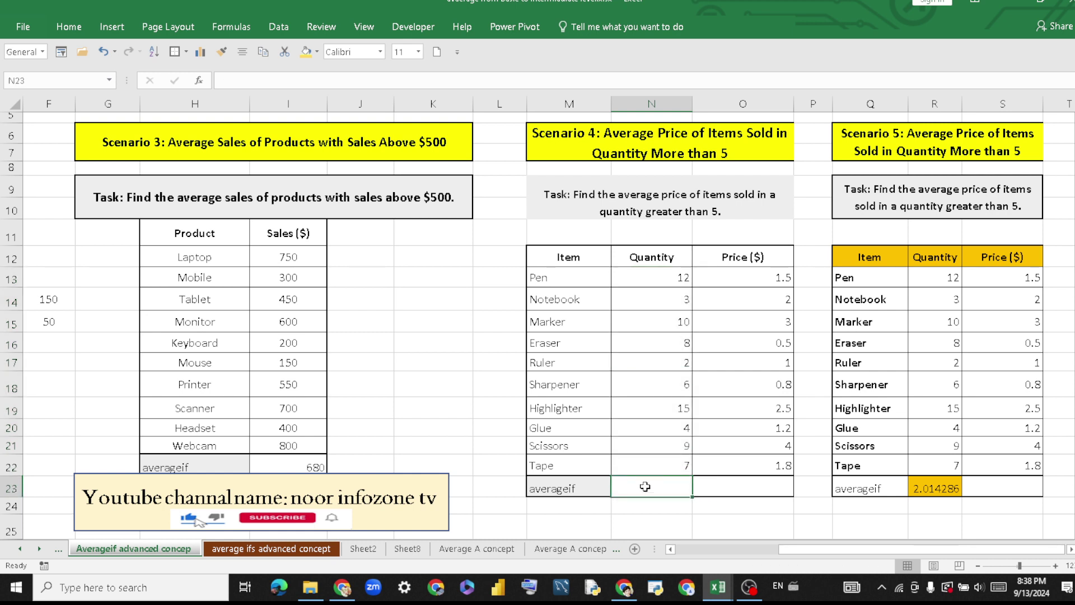
text(=)
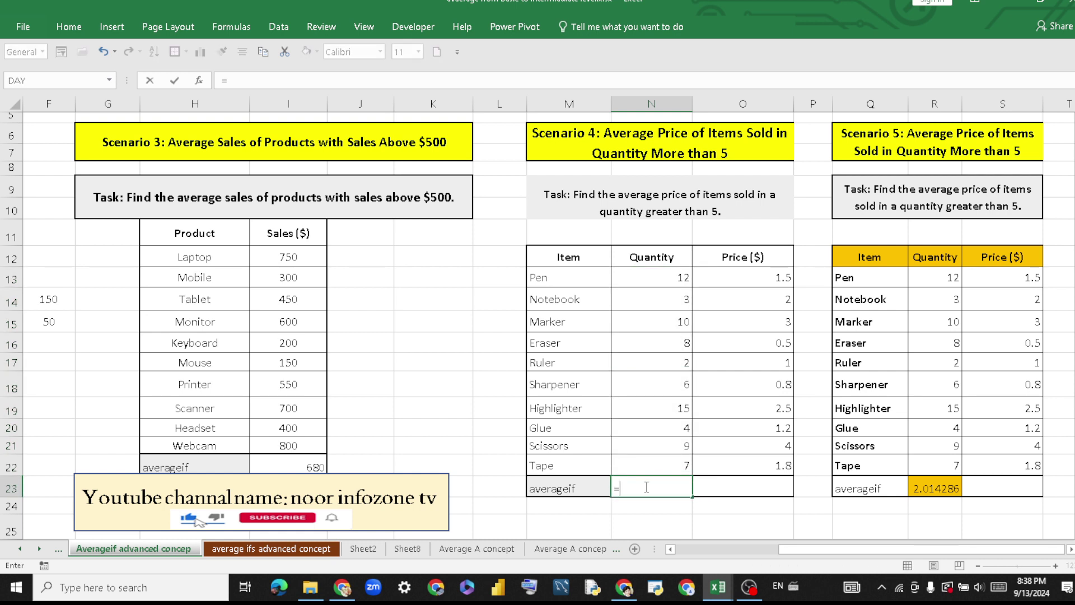
text(aver)
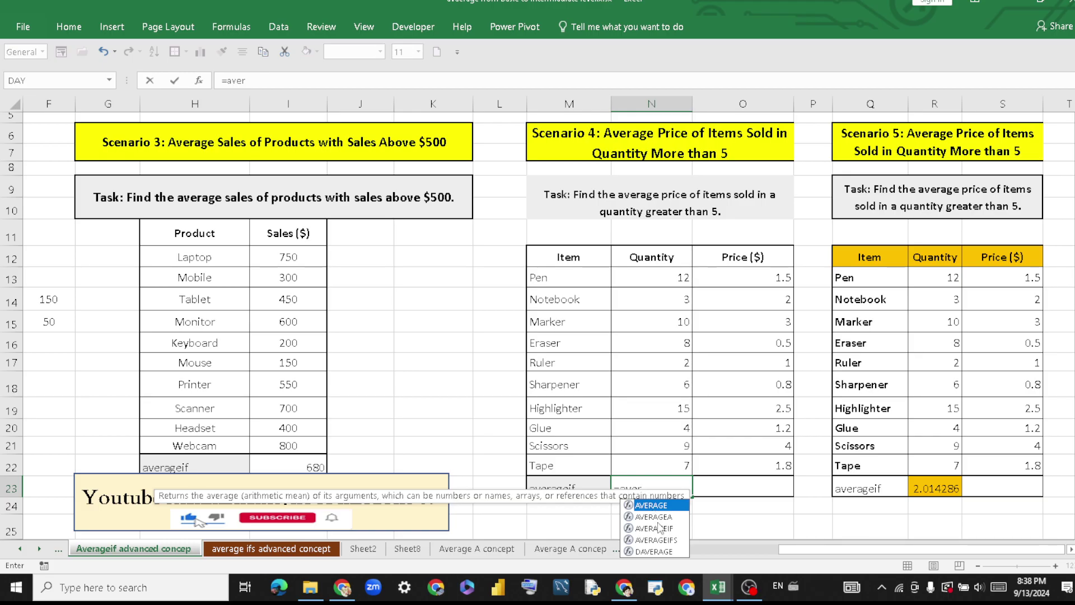
double_click(662, 528)
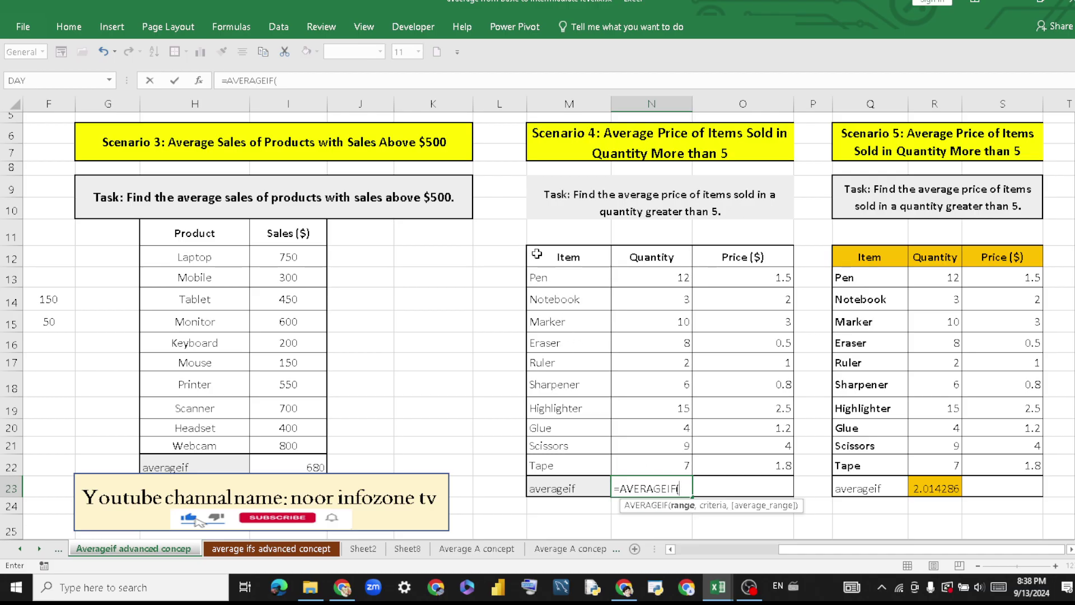
drag(559, 275, 571, 458)
text(,">5)
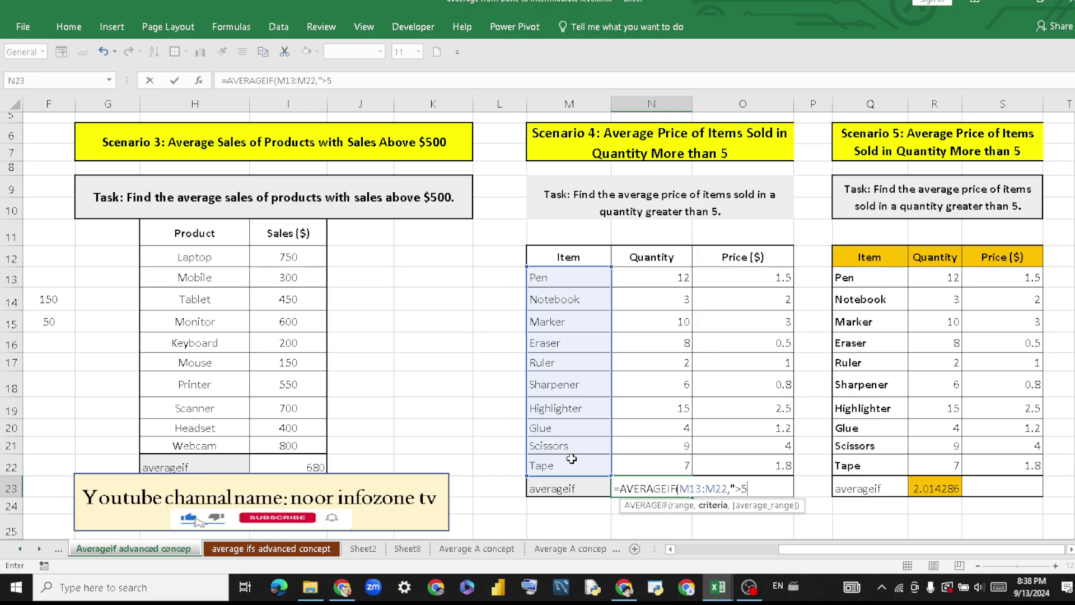
text(",)
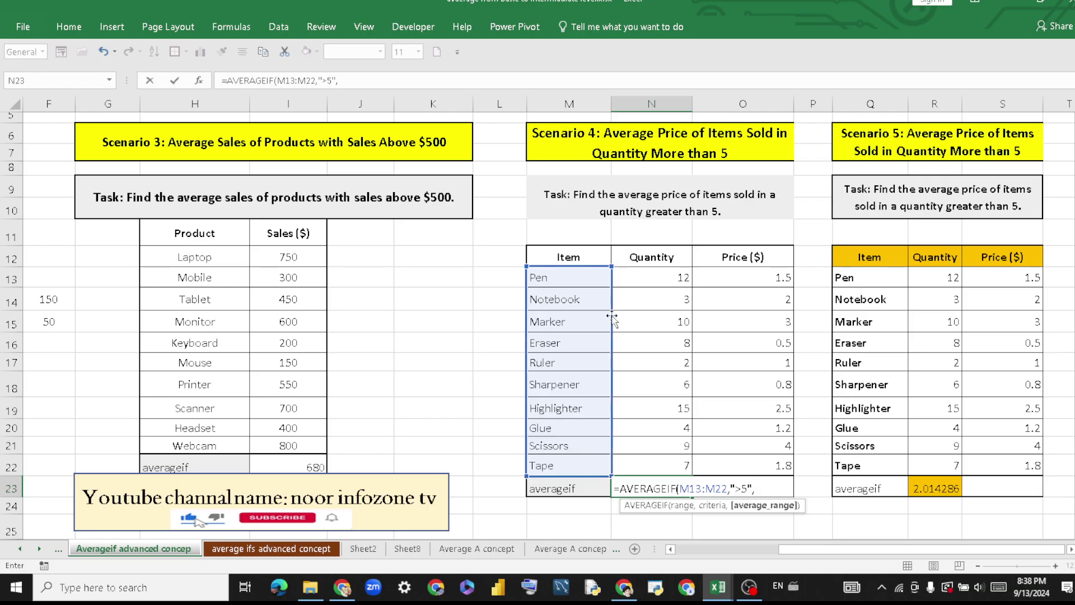
Shift the formula's criteria range to N13:N22 and complete it with prices O13:O22, giving =AVERAGEIF(N13:N22,">5",O13:O22).
drag(615, 322, 633, 314)
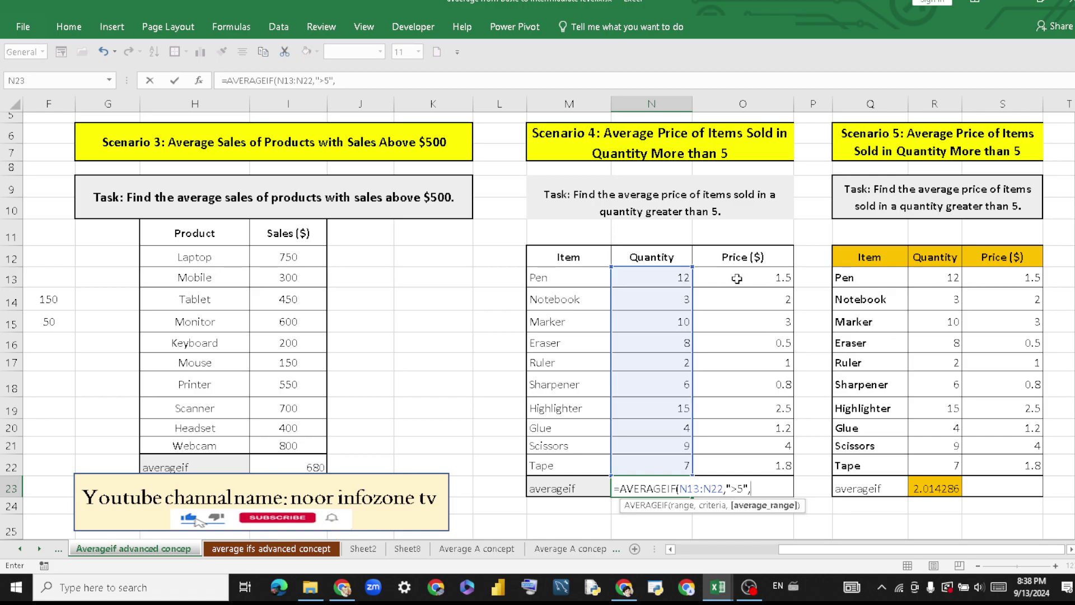
drag(738, 281, 758, 464)
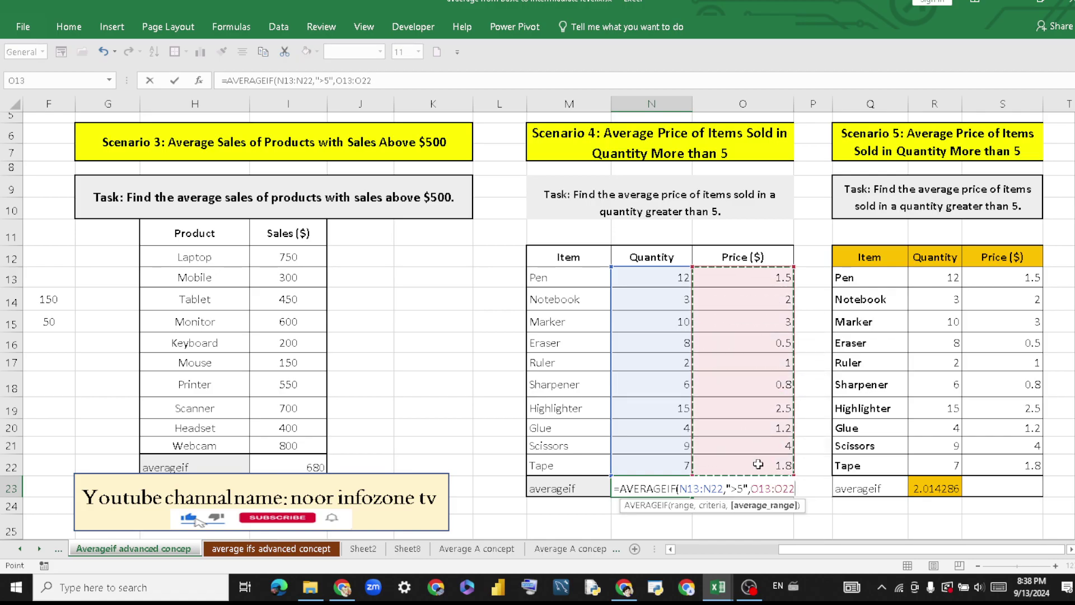
key(Return)
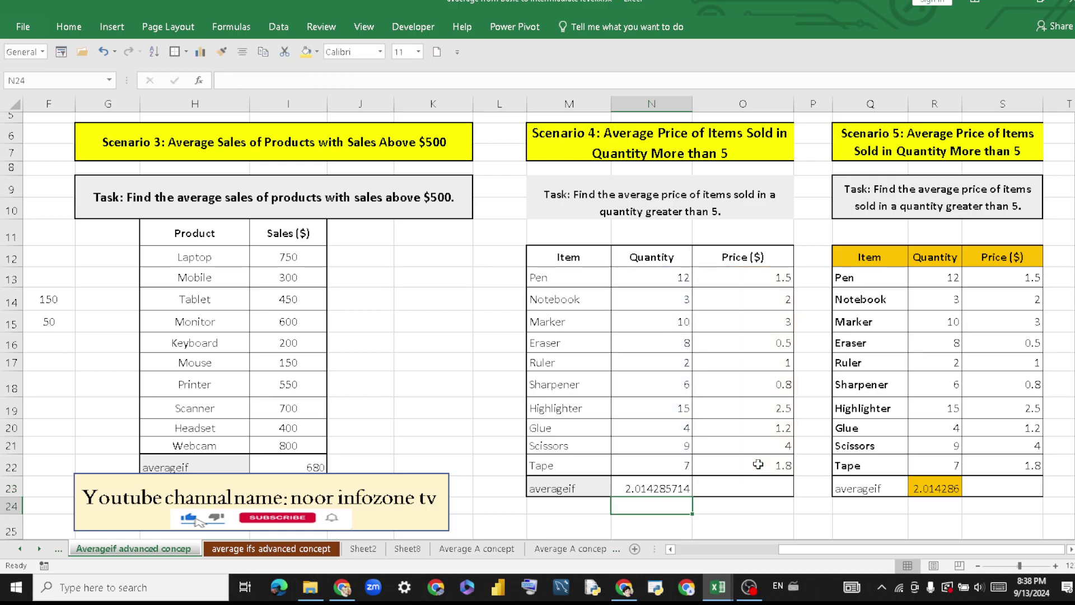
click(646, 489)
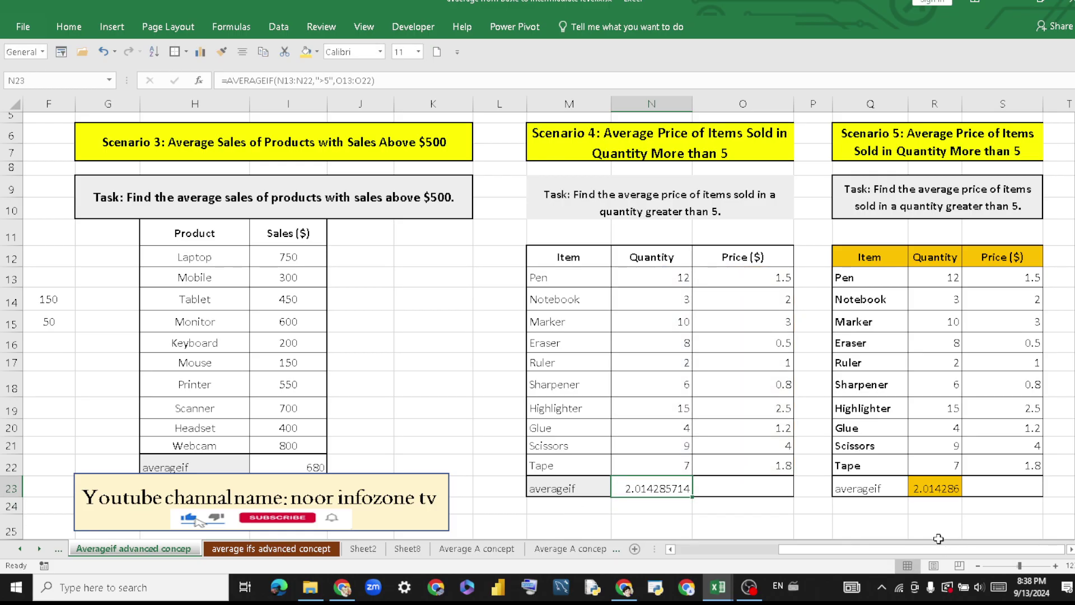
Move the YouTube channel banner further up over the Scenario 3 table, to about rows 15 to 18.
drag(982, 553, 983, 554)
mouse_move(1019, 566)
mouse_down()
mouse_move(988, 553)
mouse_move(1016, 553)
mouse_up()
mouse_move(257, 515)
mouse_down()
mouse_move(317, 360)
mouse_move(360, 337)
mouse_move(268, 368)
mouse_up()
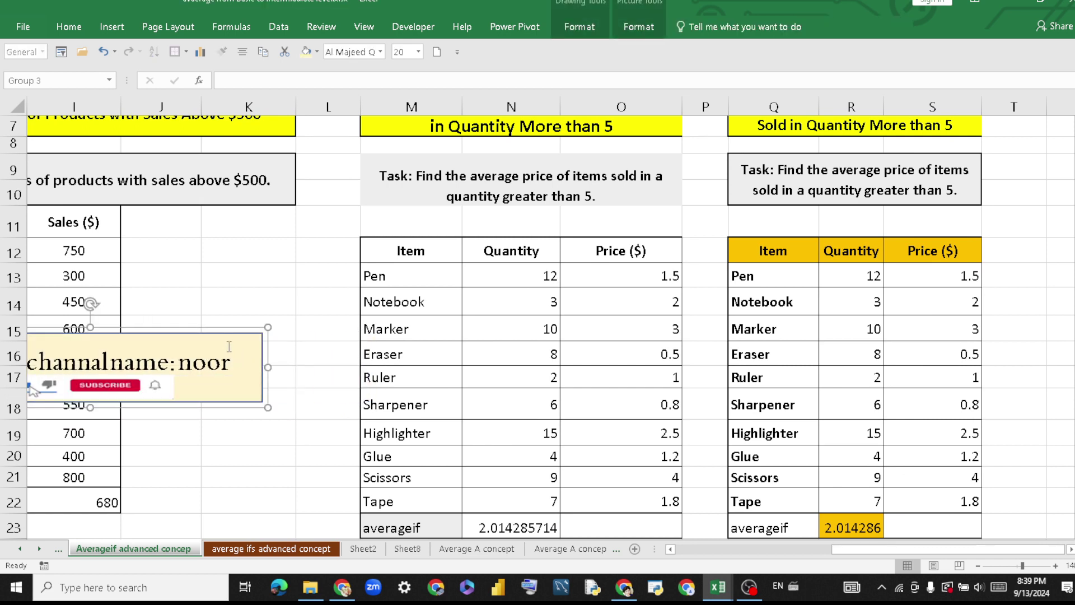
Narrow the YouTube channel banner and place it over columns J to L, beside rows 14 to 17 of the Scenario 3 table.
drag(227, 336, 330, 310)
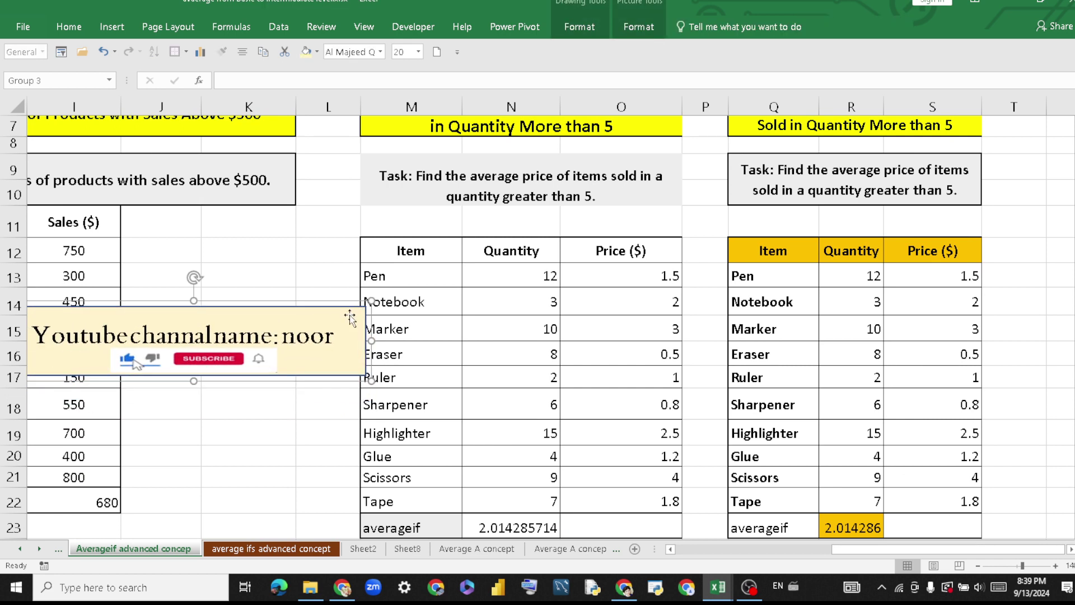
drag(372, 340, 241, 340)
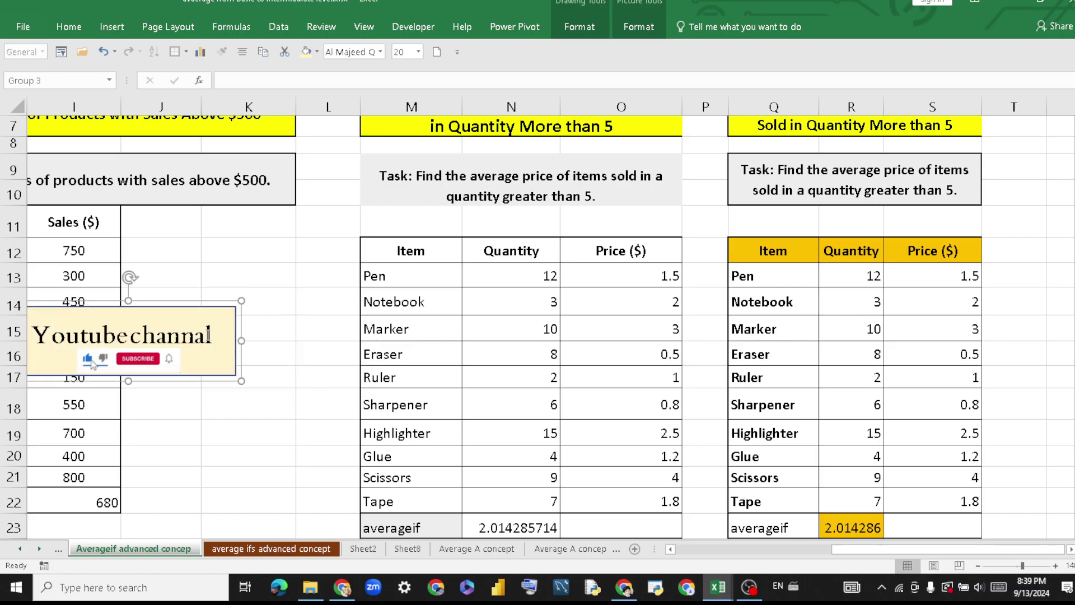
drag(187, 305, 281, 304)
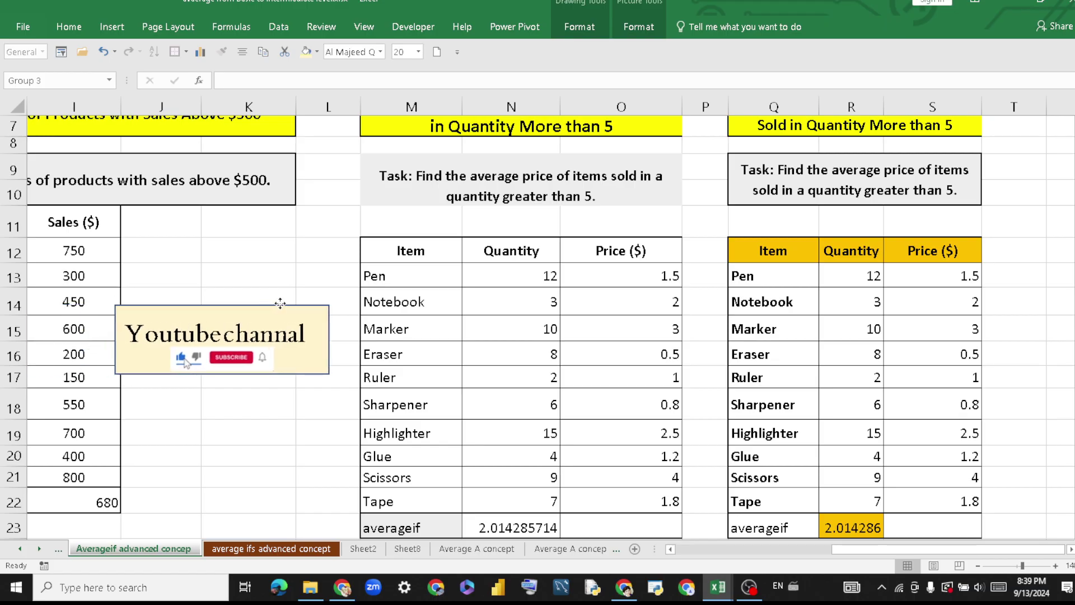
Reduce all of the banner's channel name text to font size 9.
click(298, 340)
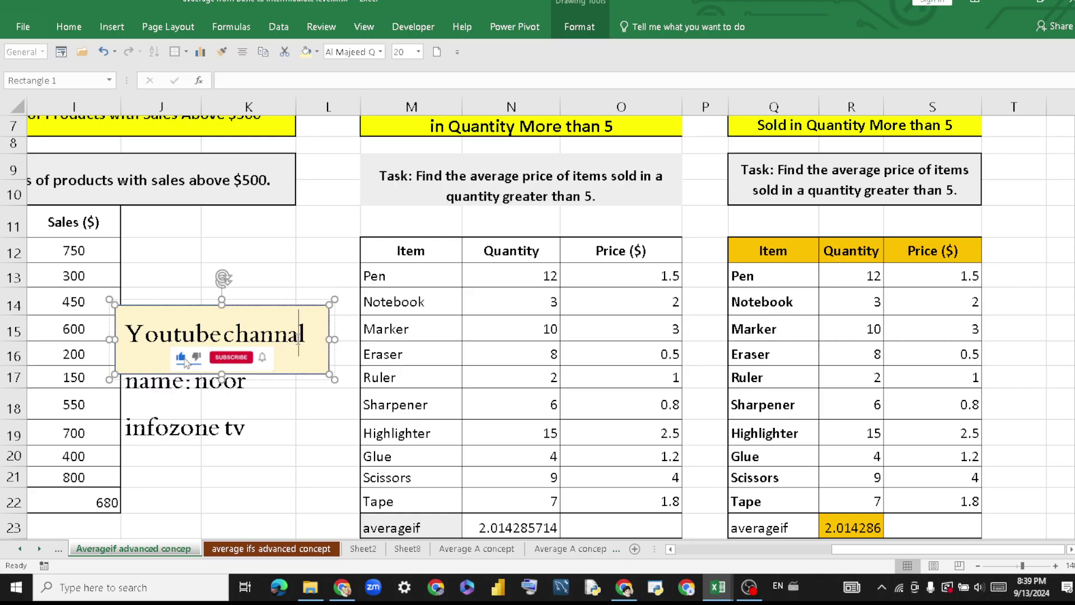
drag(128, 333, 246, 443)
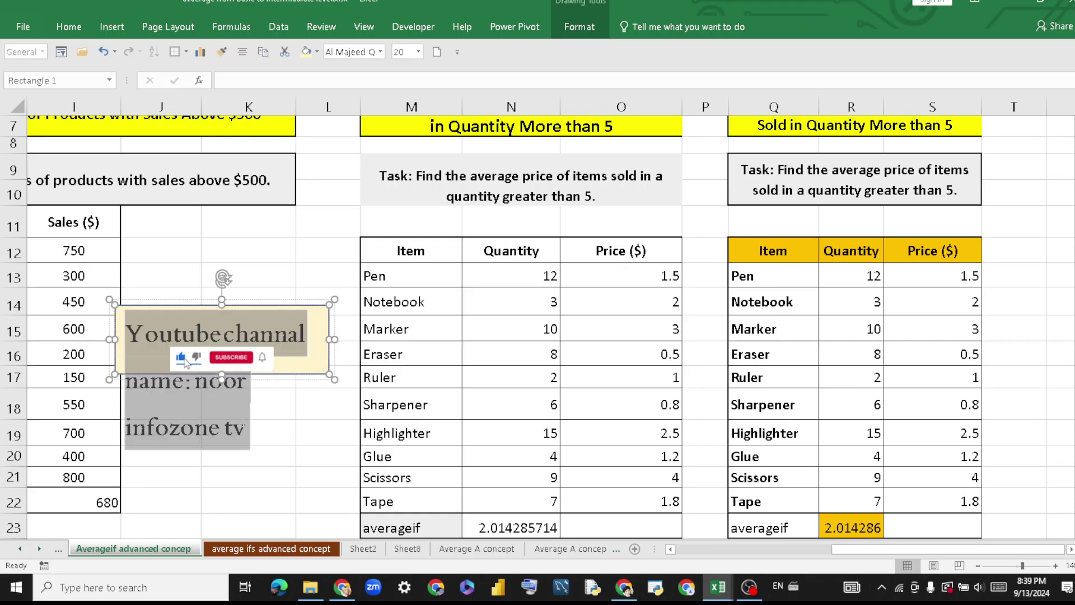
click(69, 29)
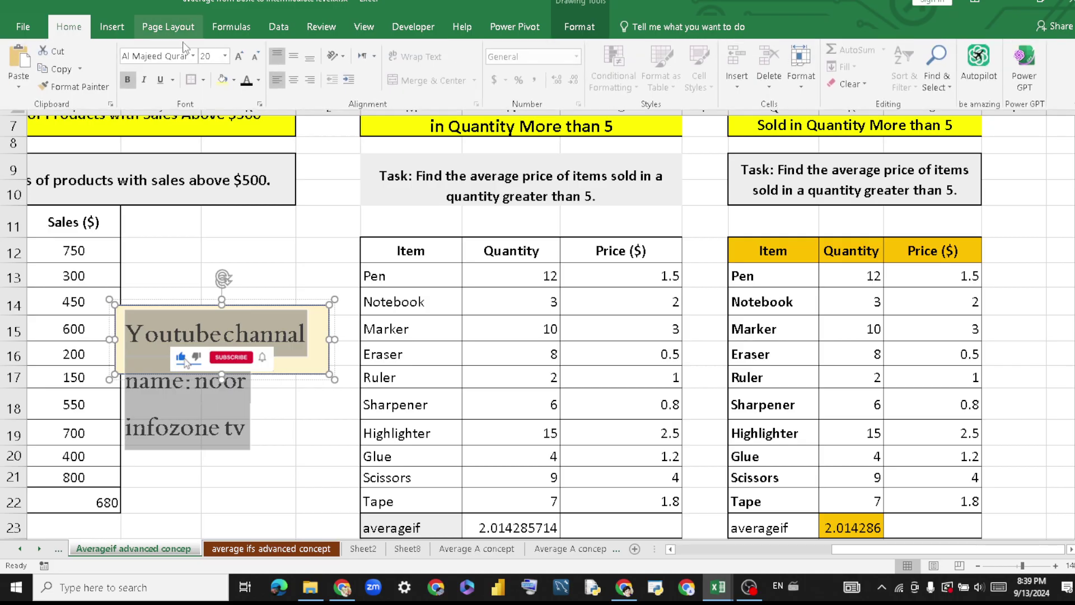
click(254, 59)
click(255, 59)
click(254, 60)
click(254, 59)
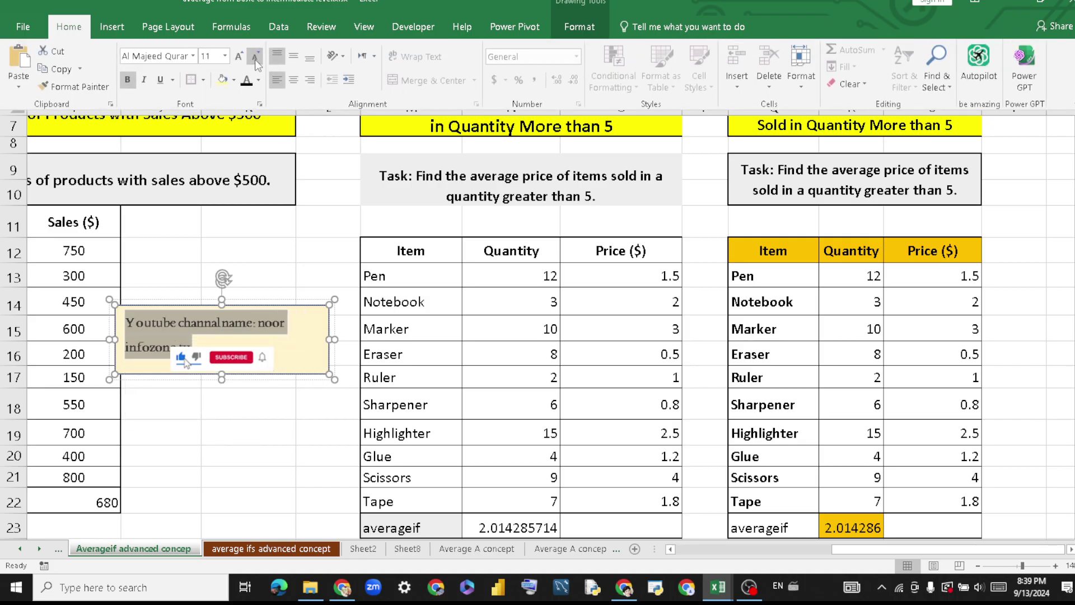
click(254, 59)
click(254, 60)
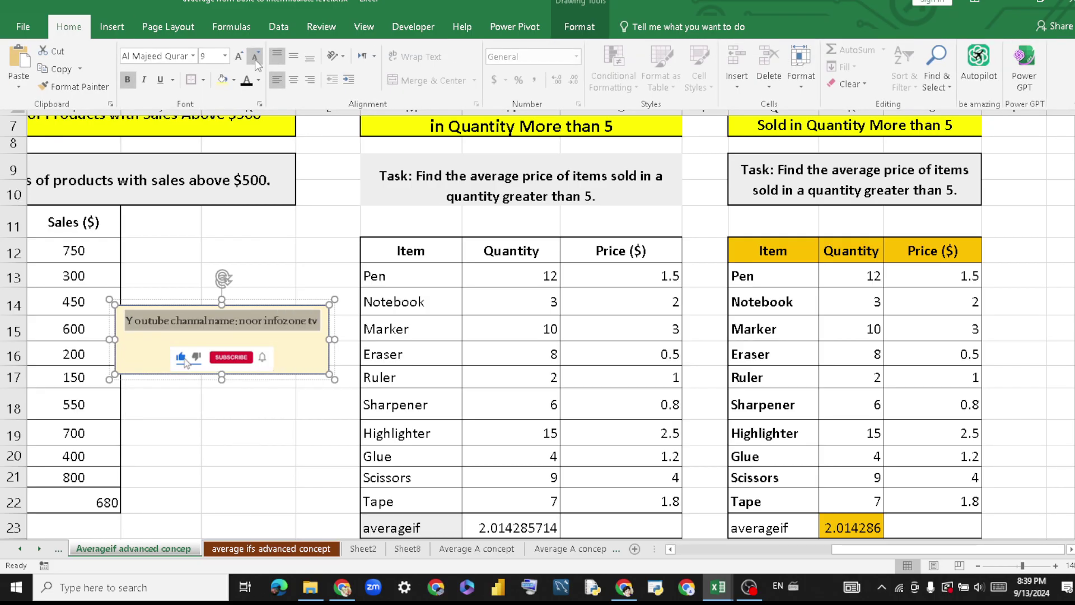
Center the banner text horizontally and vertically, and set its font size to 10.
click(293, 82)
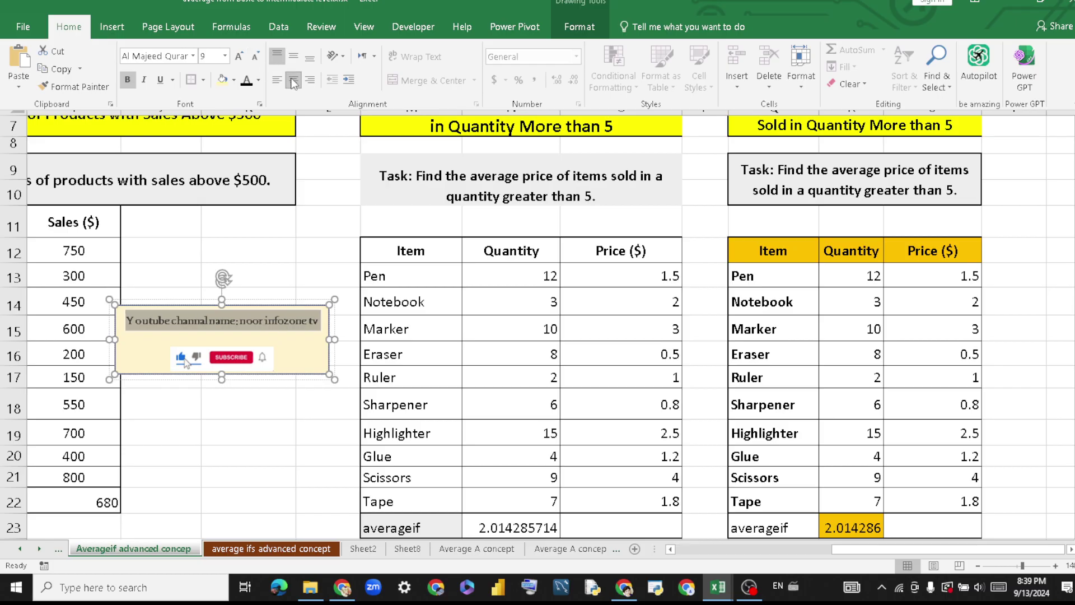
click(240, 58)
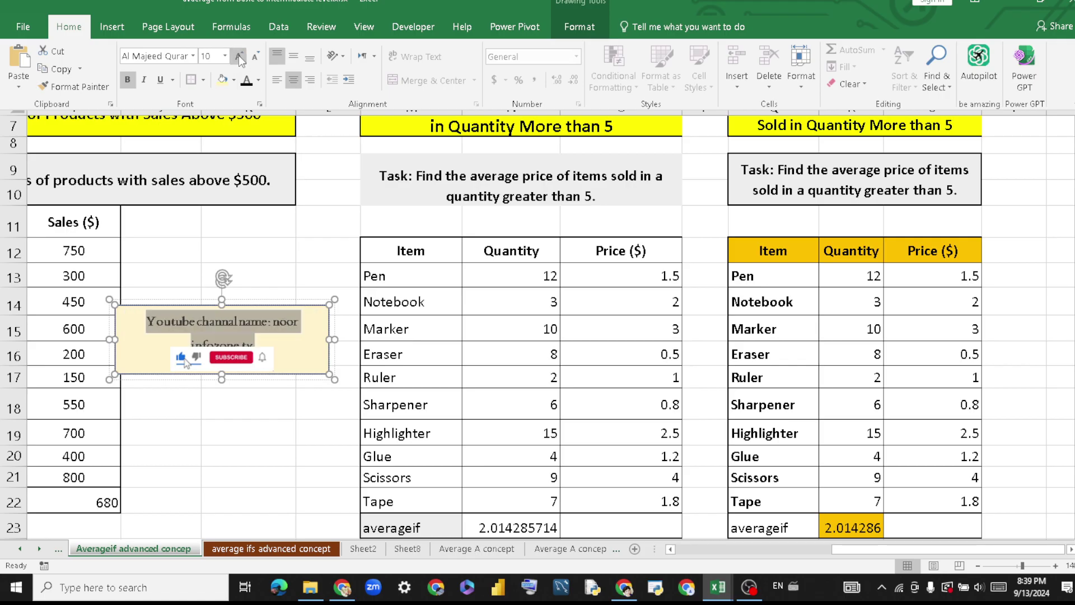
click(290, 58)
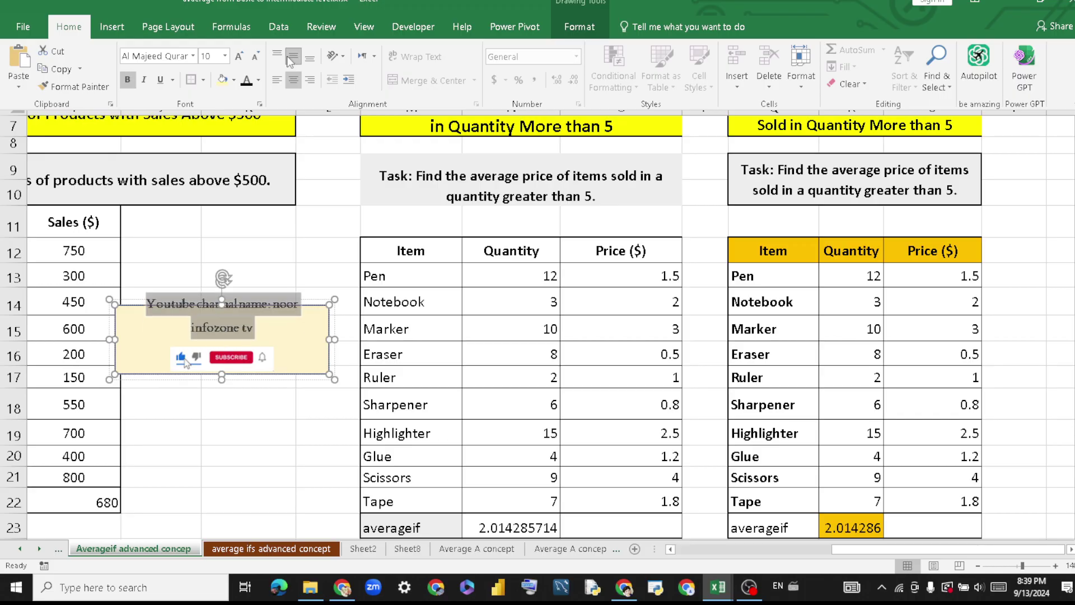
click(269, 253)
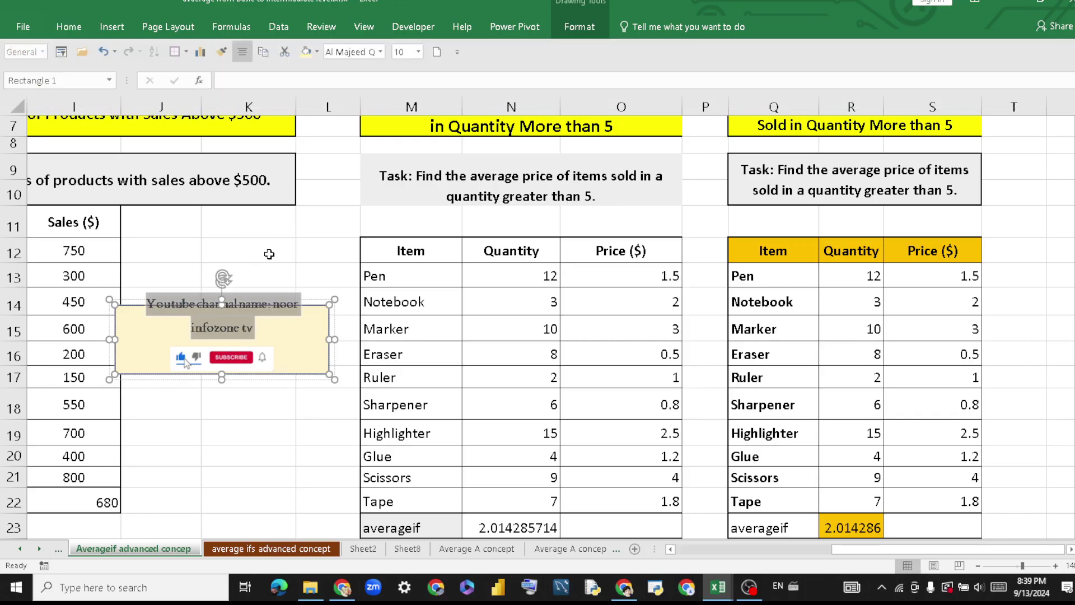
Enlarge the banner upward to row 13 and leftward into column I so the channel name fits on one line.
click(292, 326)
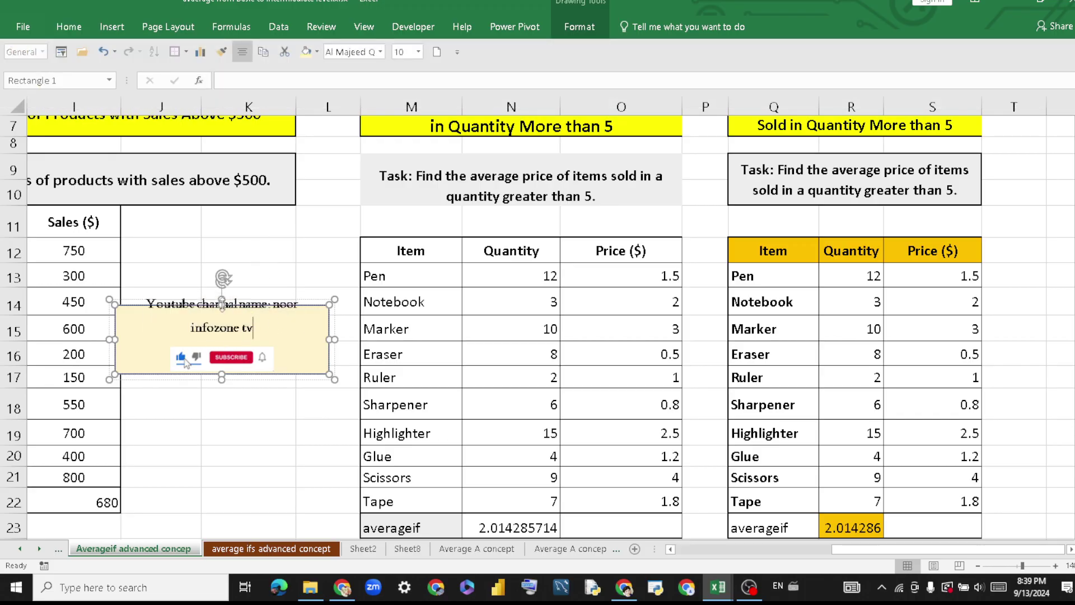
drag(222, 300, 221, 277)
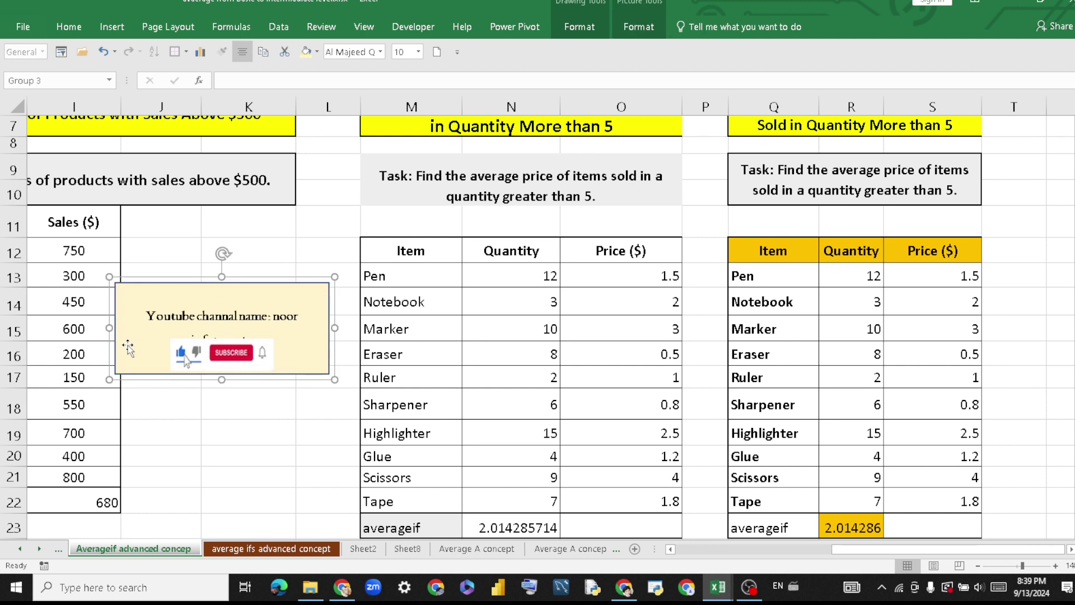
drag(108, 329, 75, 329)
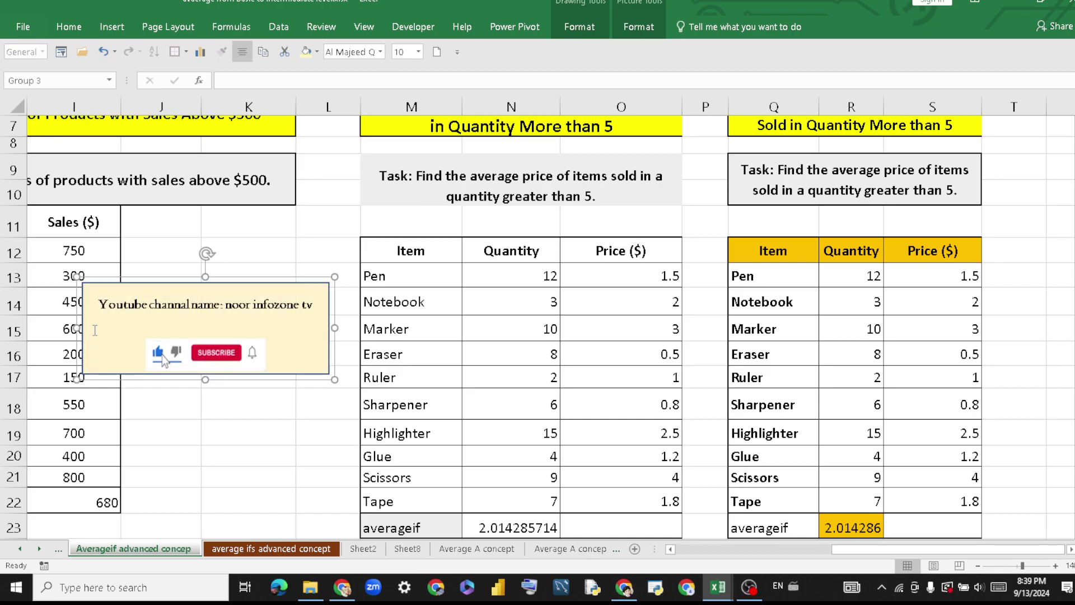
Move the Subscribe picture up beneath the channel name and shift the whole banner slightly to the right.
click(242, 362)
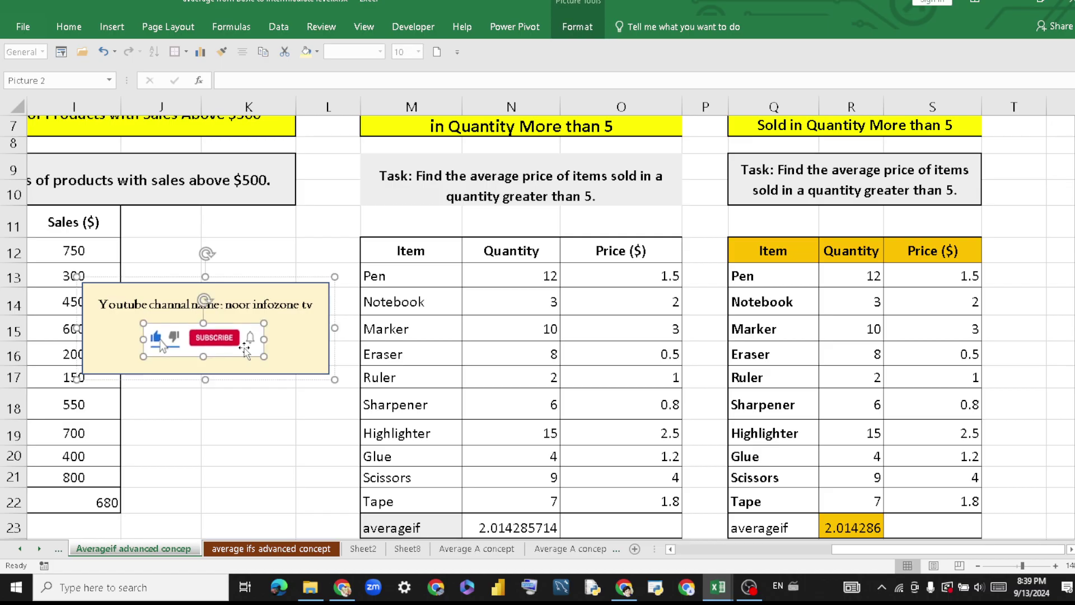
click(311, 440)
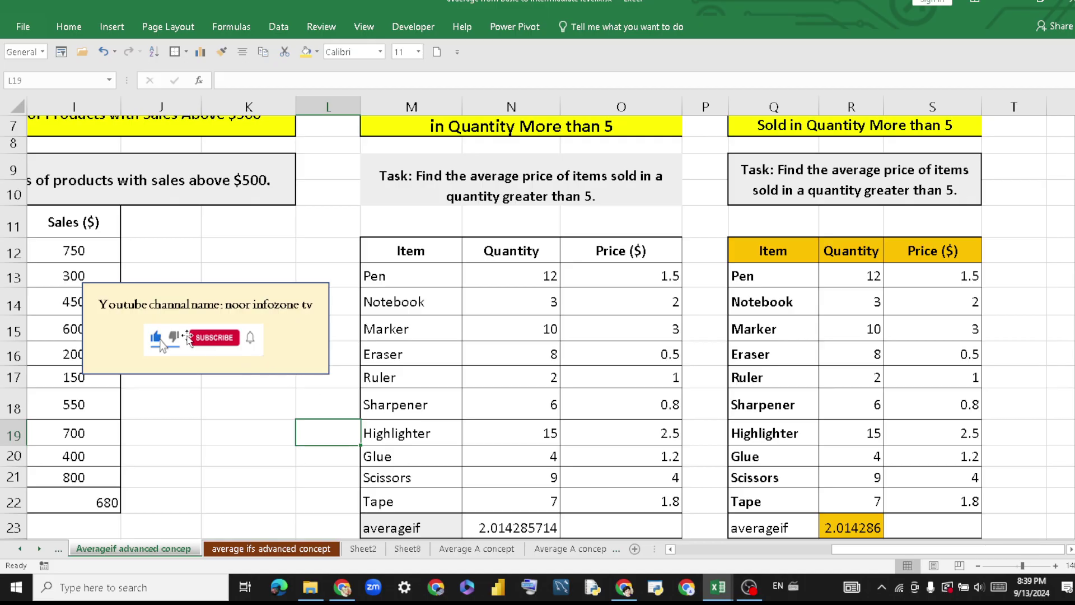
drag(138, 369, 157, 370)
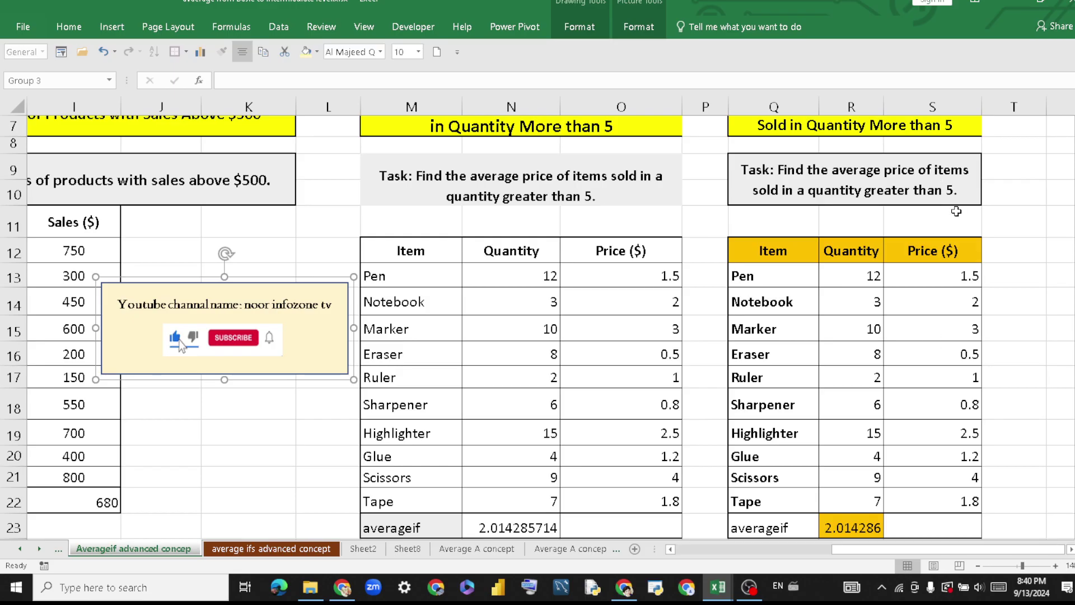
Examine the Scenario 5 AVERAGEIF formula in R23 and its highlighted quantity and price ranges, leaving it unedited.
double_click(871, 529)
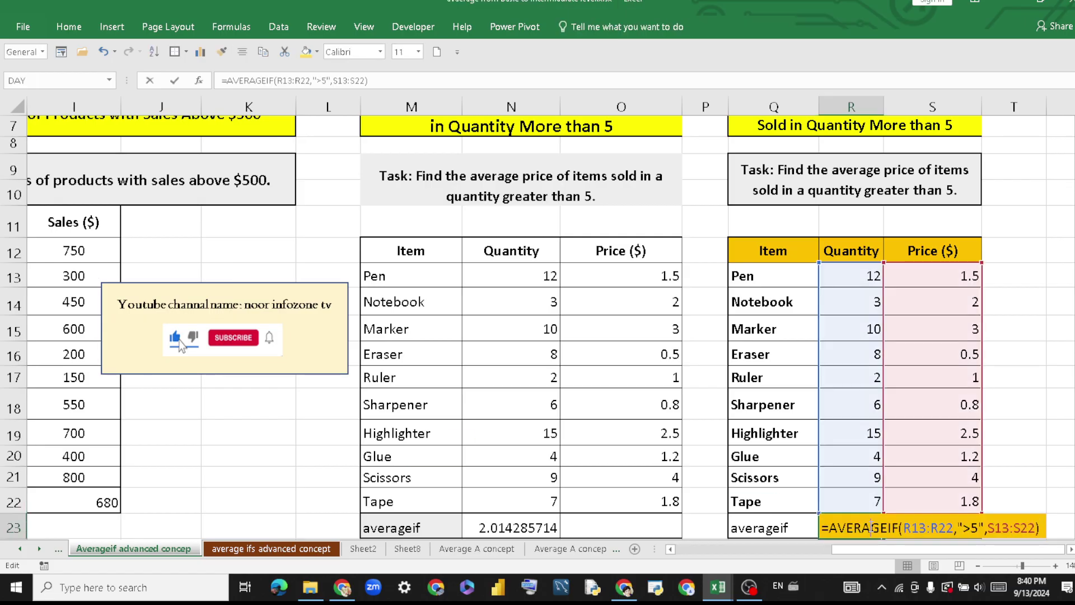
scroll(903, 430, down, 3)
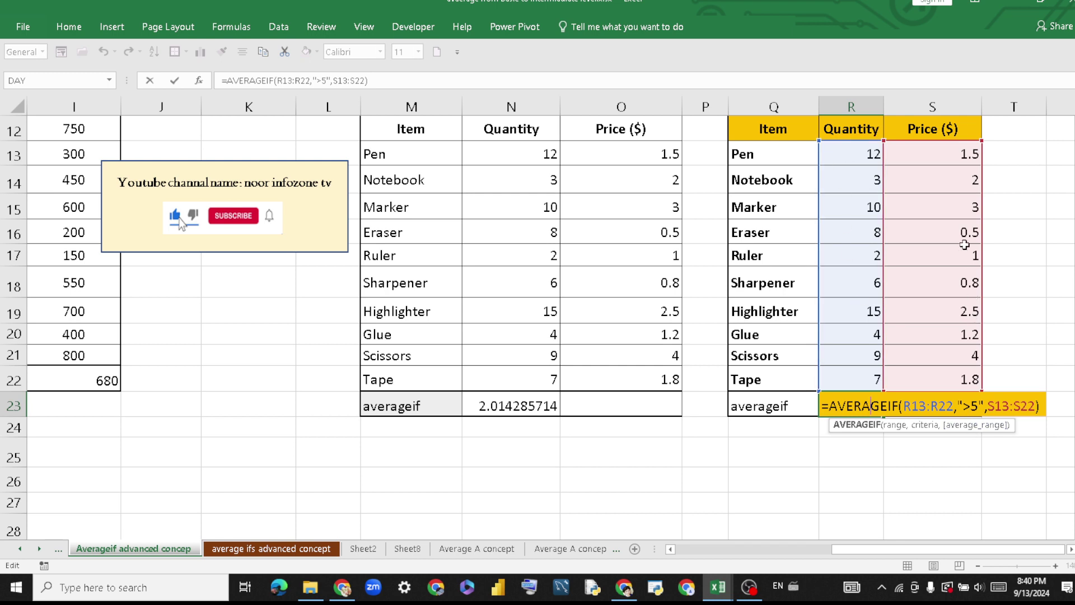
click(945, 176)
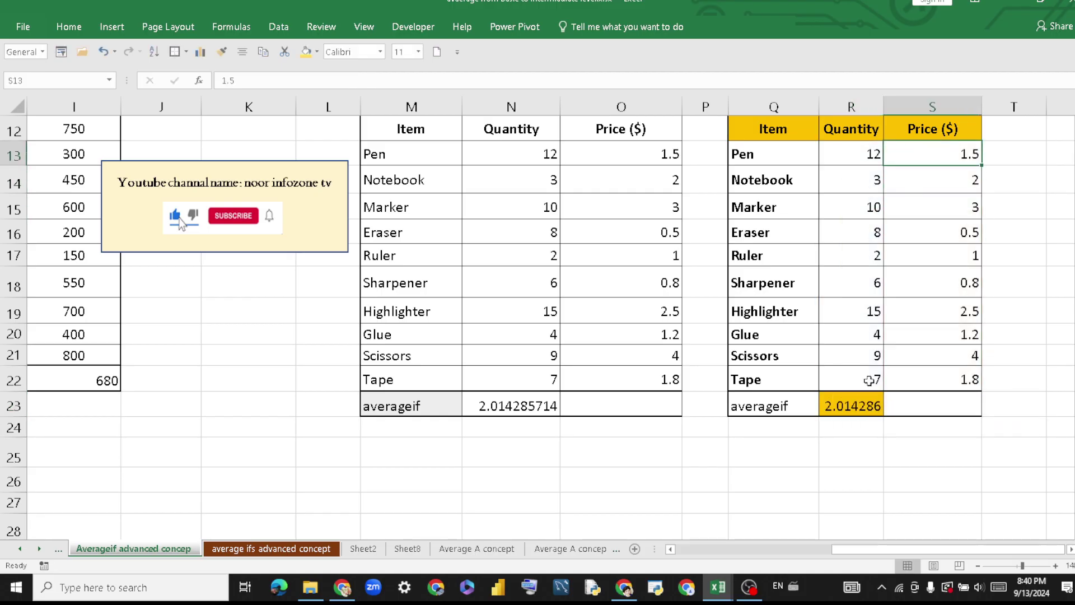
double_click(853, 403)
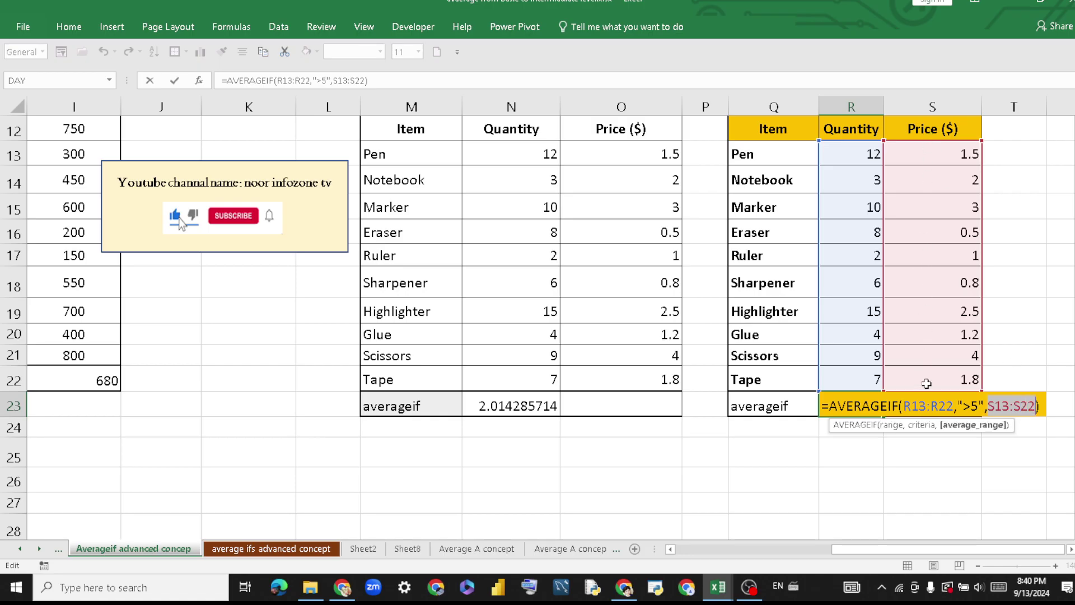
key(Return)
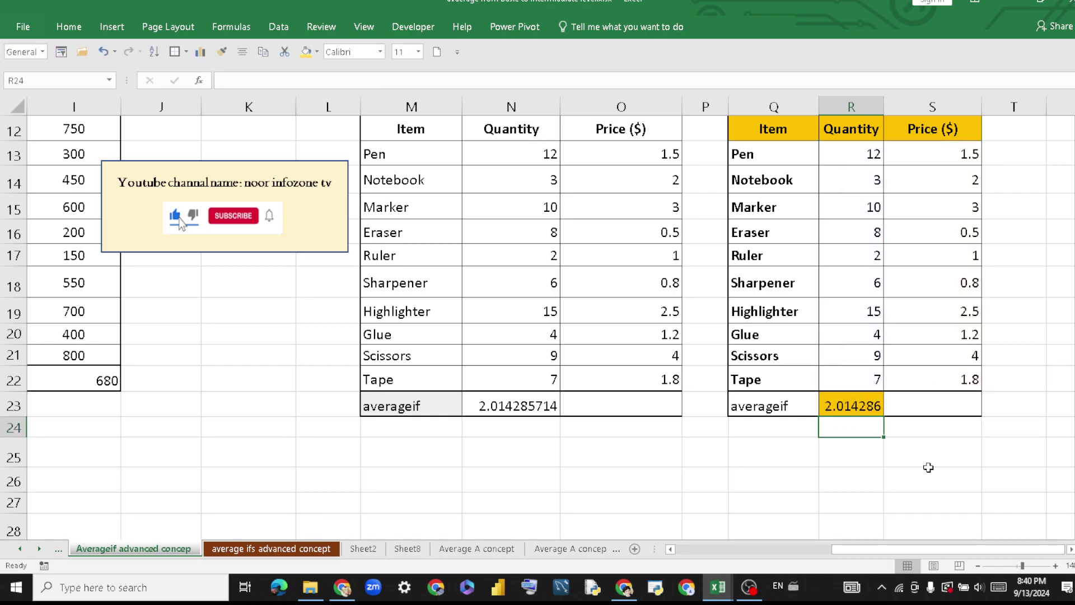
Move the banner rectangle and its Subscribe picture to below the Scenario 3 table, at about rows 23 to 26.
click(1017, 566)
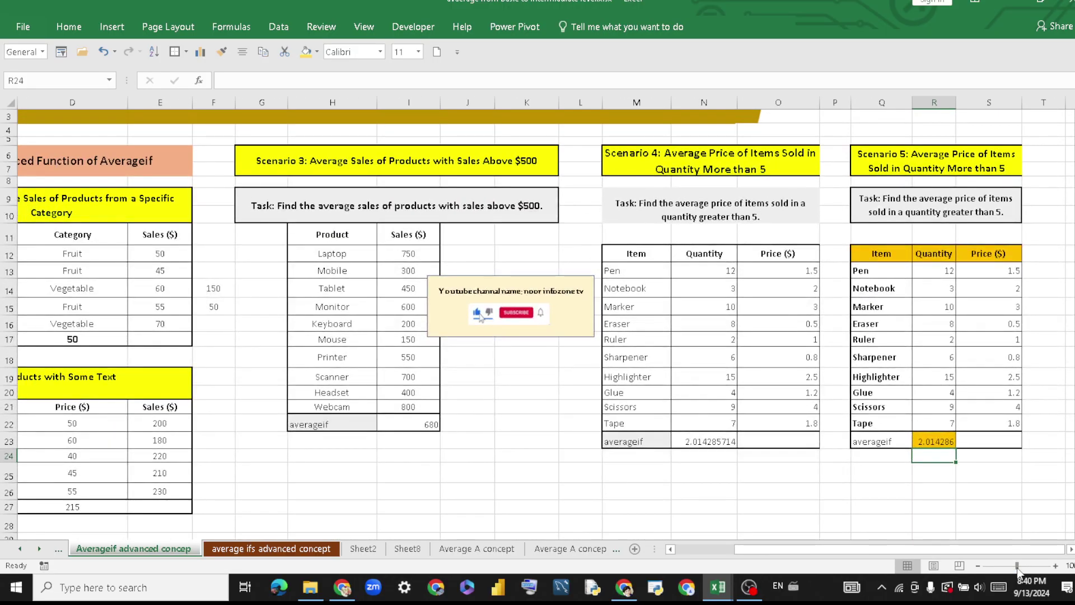
drag(1018, 568, 1014, 565)
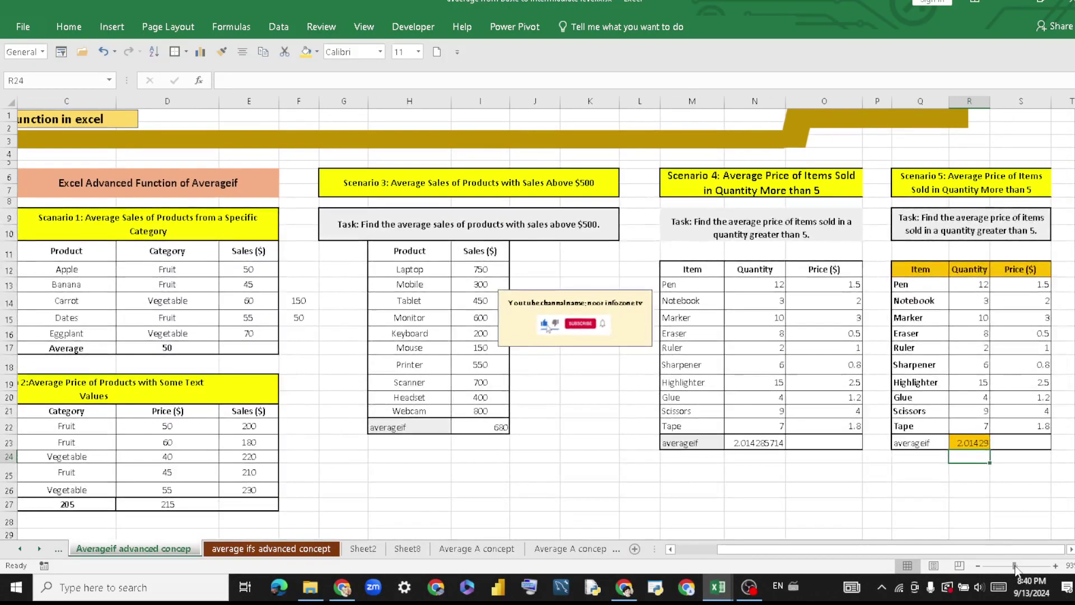
click(514, 330)
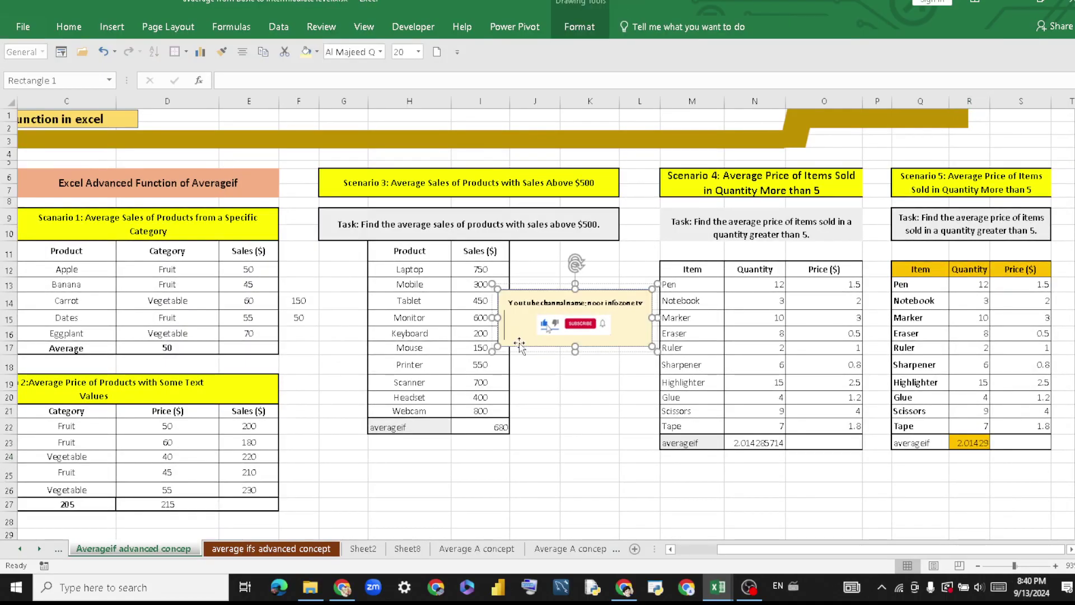
drag(520, 347, 346, 501)
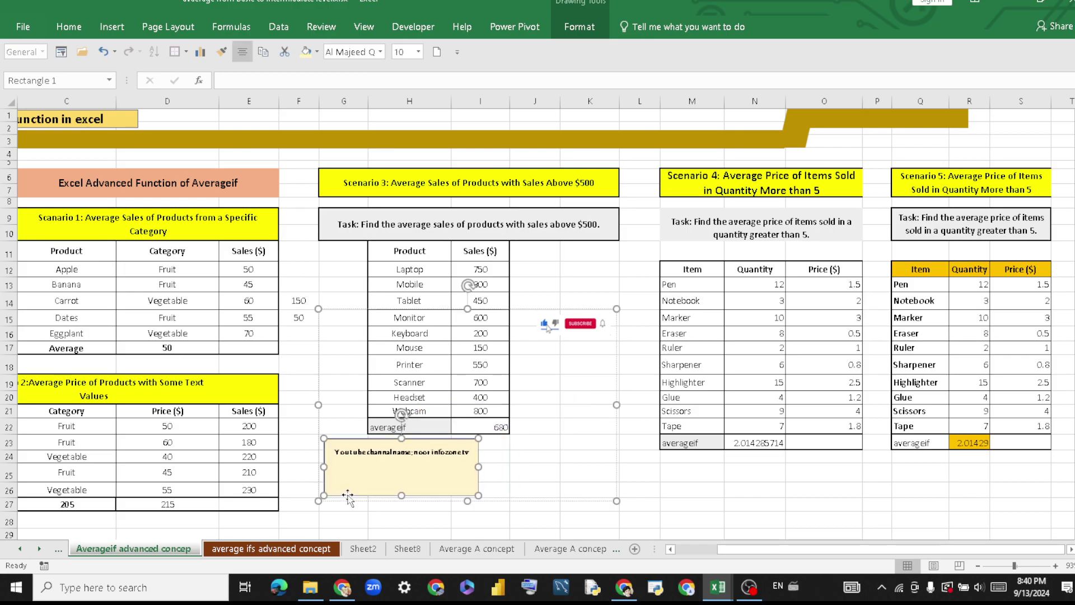
click(580, 323)
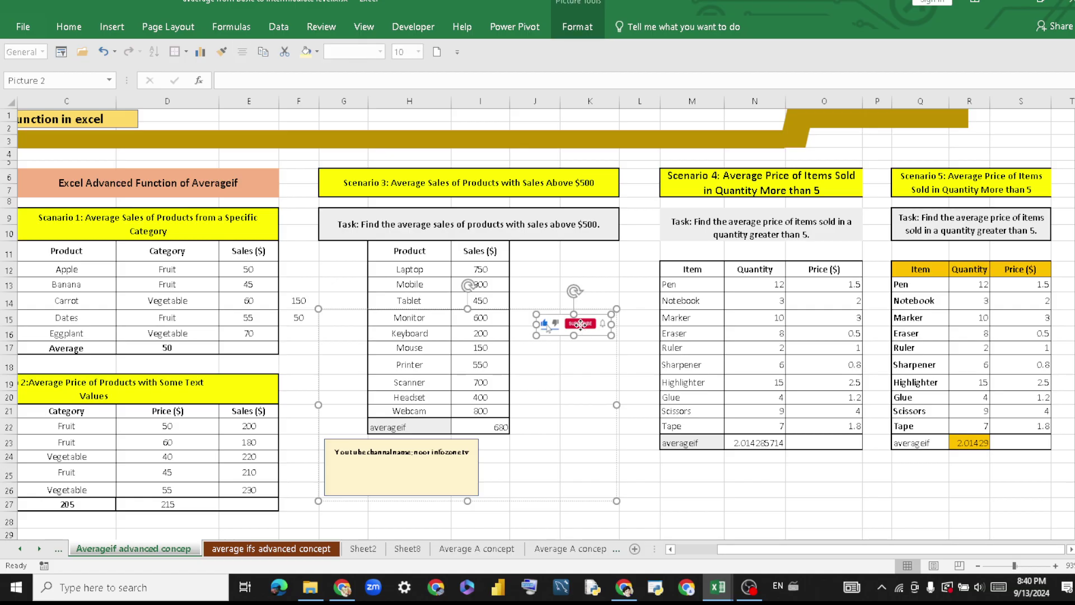
drag(580, 323, 391, 477)
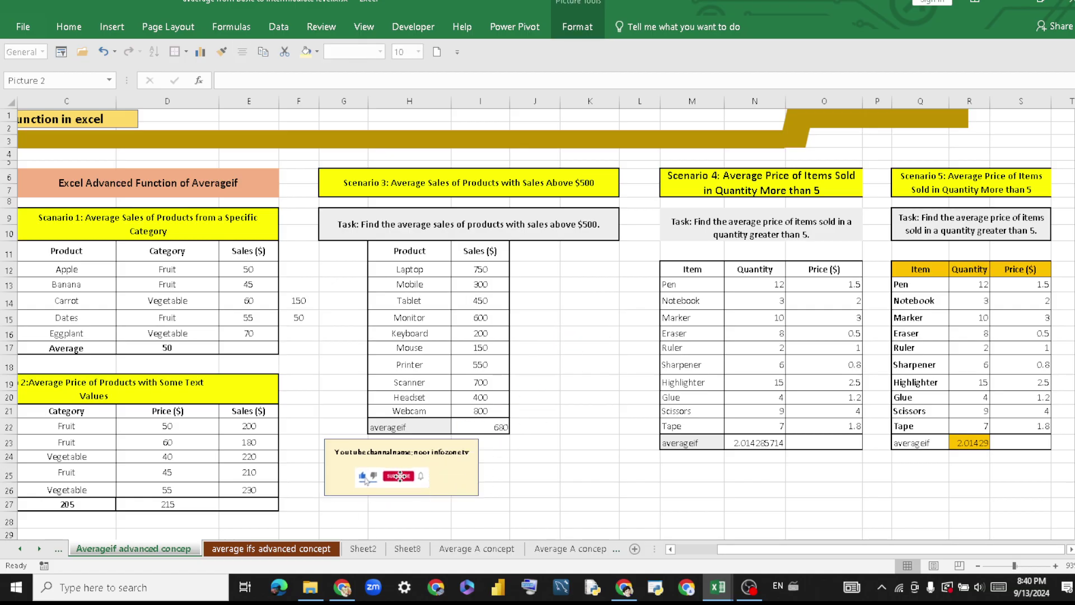
Widen the banner rightward into column J and recenter the Subscribe picture beneath the channel name.
click(470, 485)
drag(479, 466, 555, 466)
drag(398, 477, 452, 482)
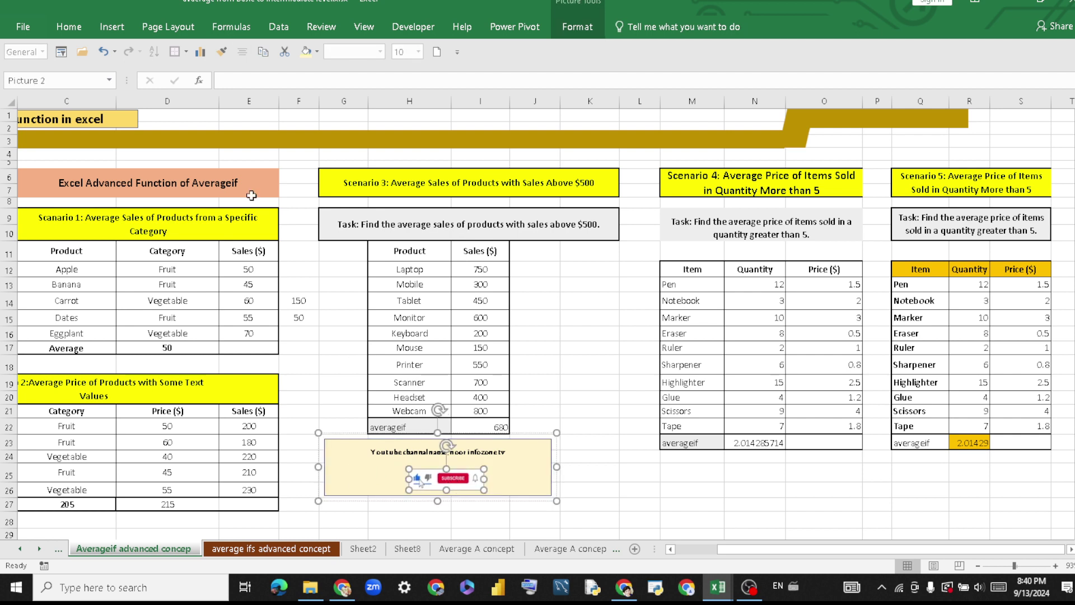
Increase the banner text to font size 14 and align it to the top of the shape, above the Subscribe picture.
click(69, 28)
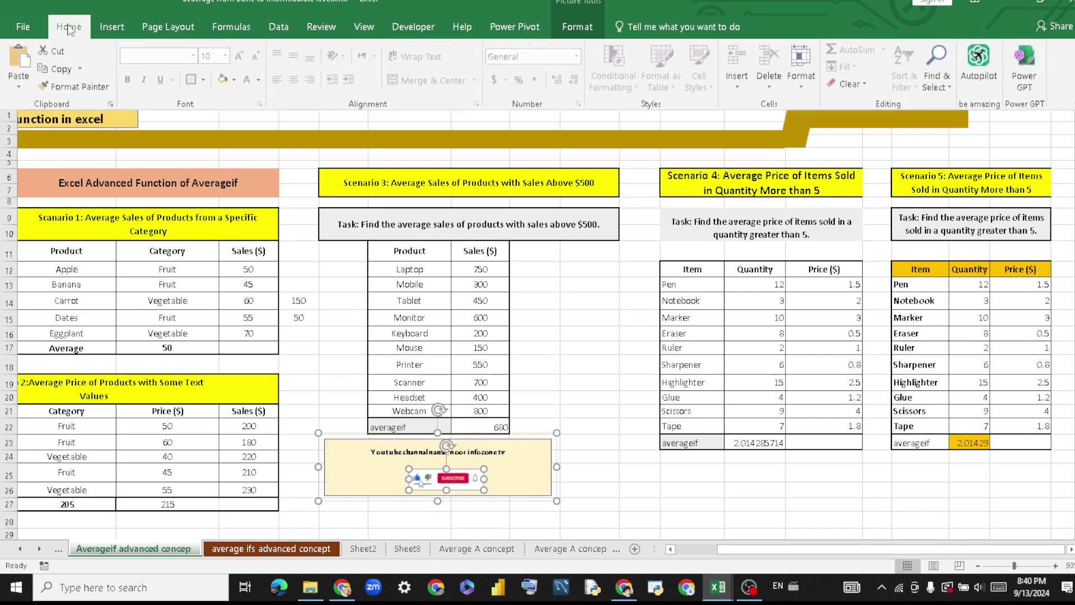
click(536, 458)
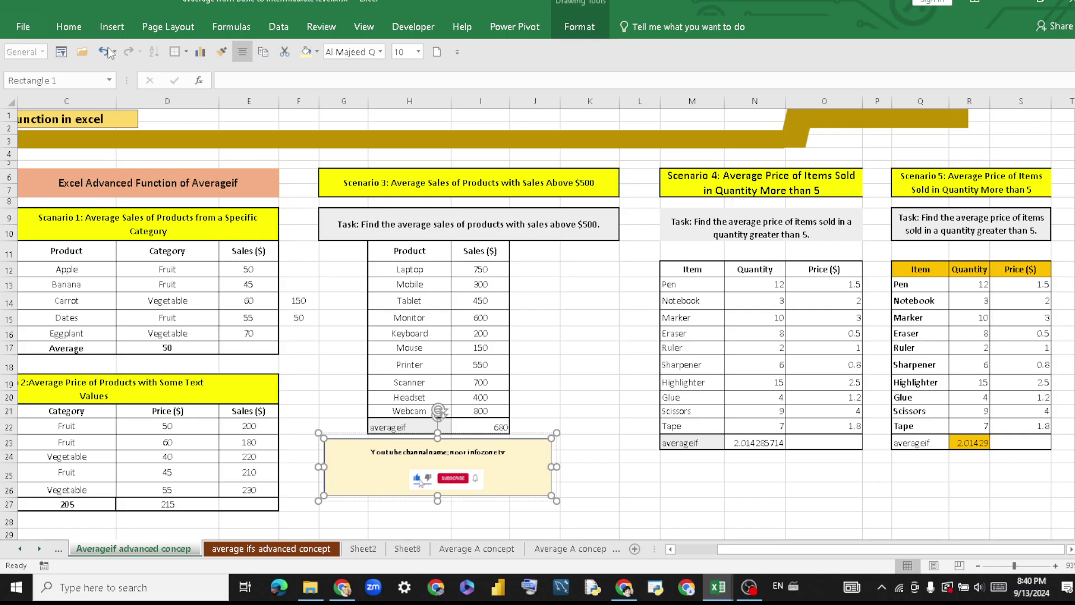
click(77, 30)
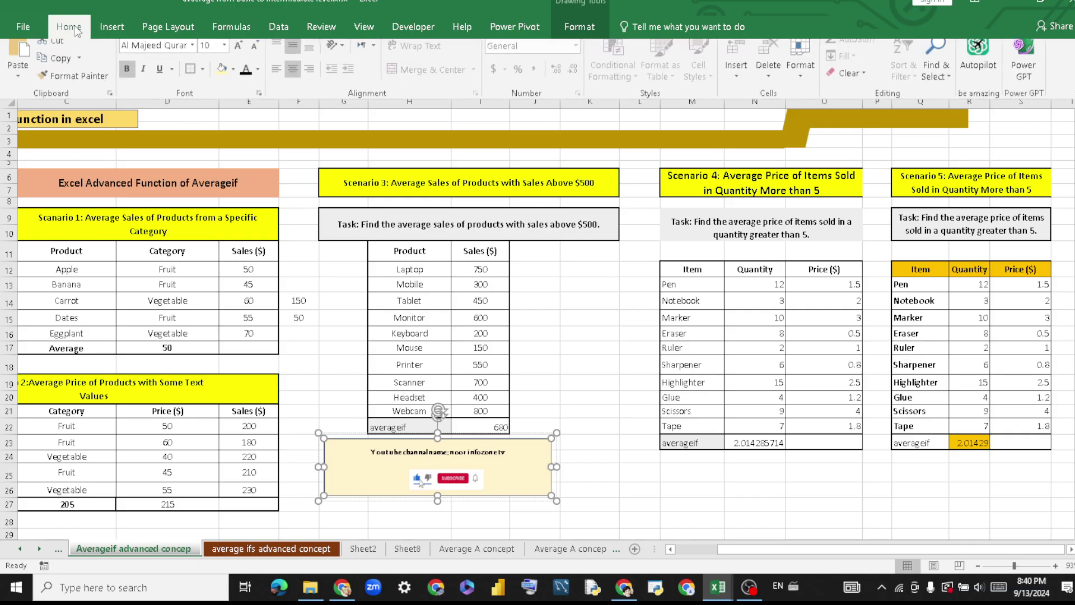
click(238, 56)
click(239, 56)
click(239, 56)
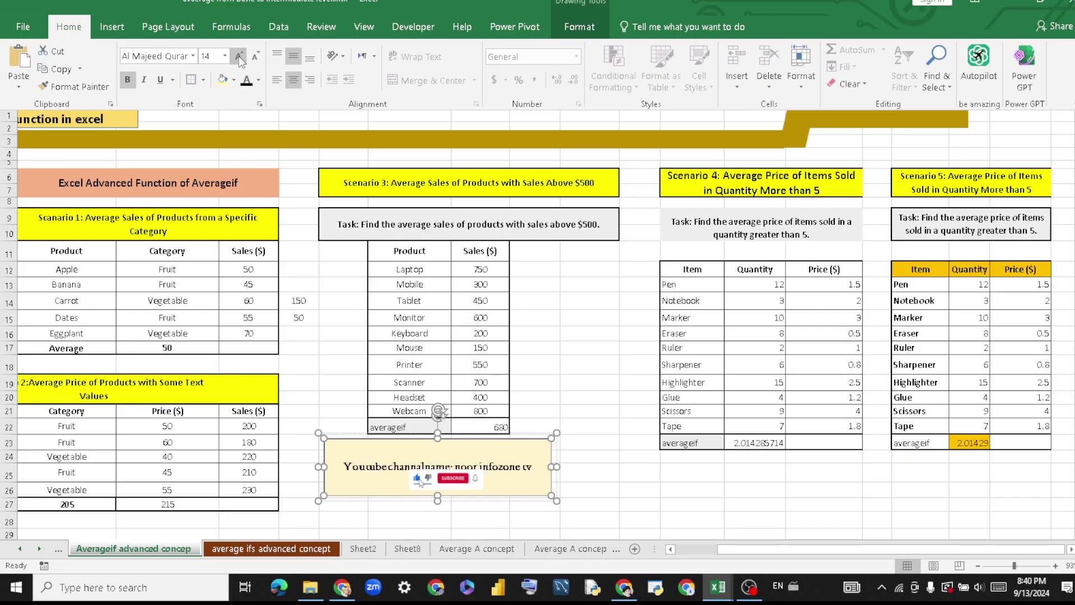
click(275, 55)
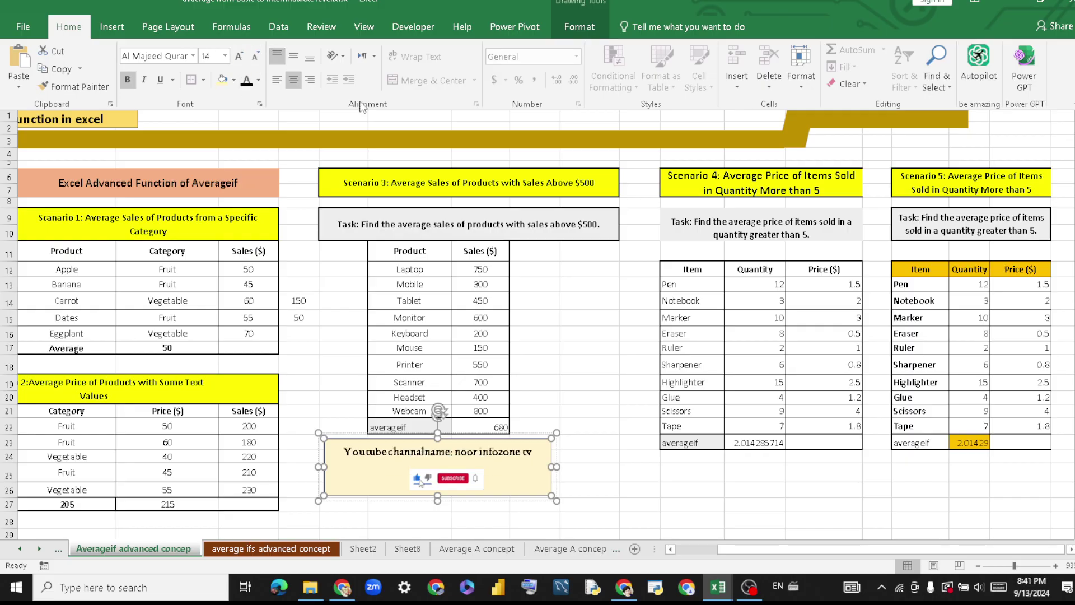
click(588, 364)
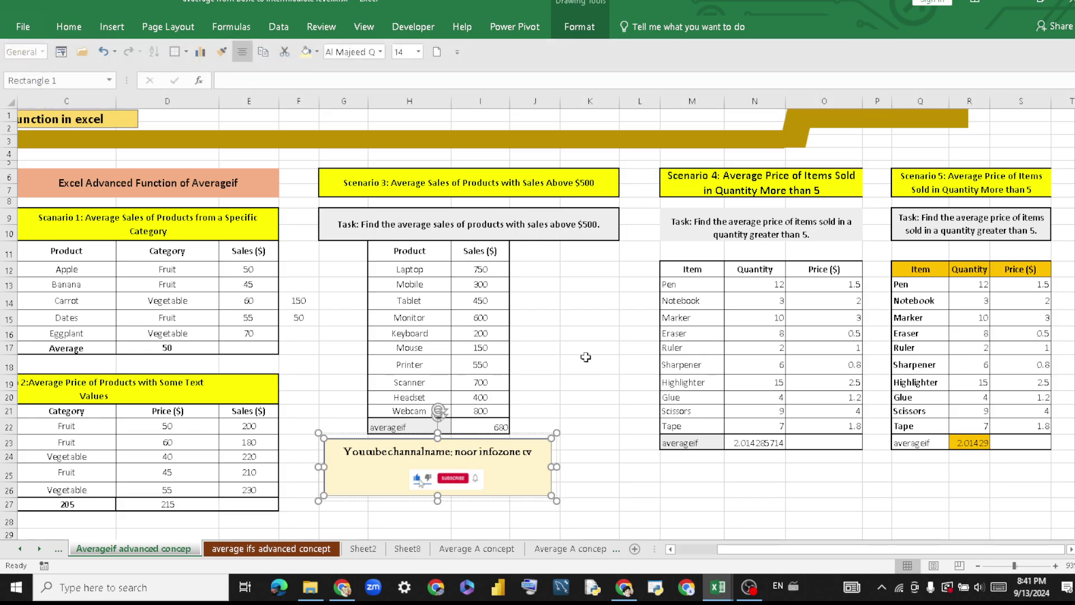
click(607, 394)
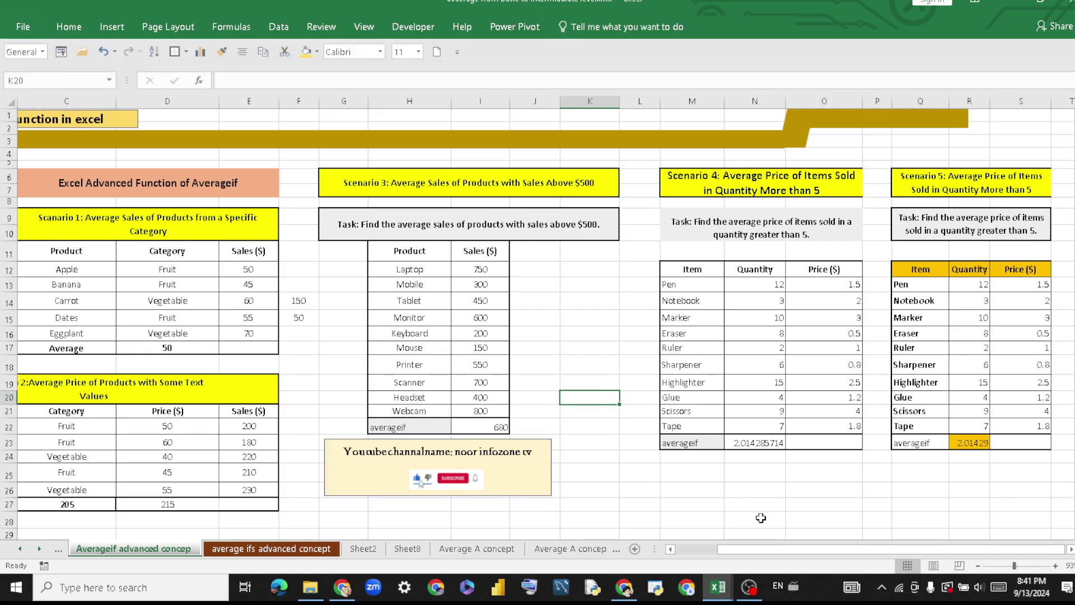
drag(781, 551, 809, 554)
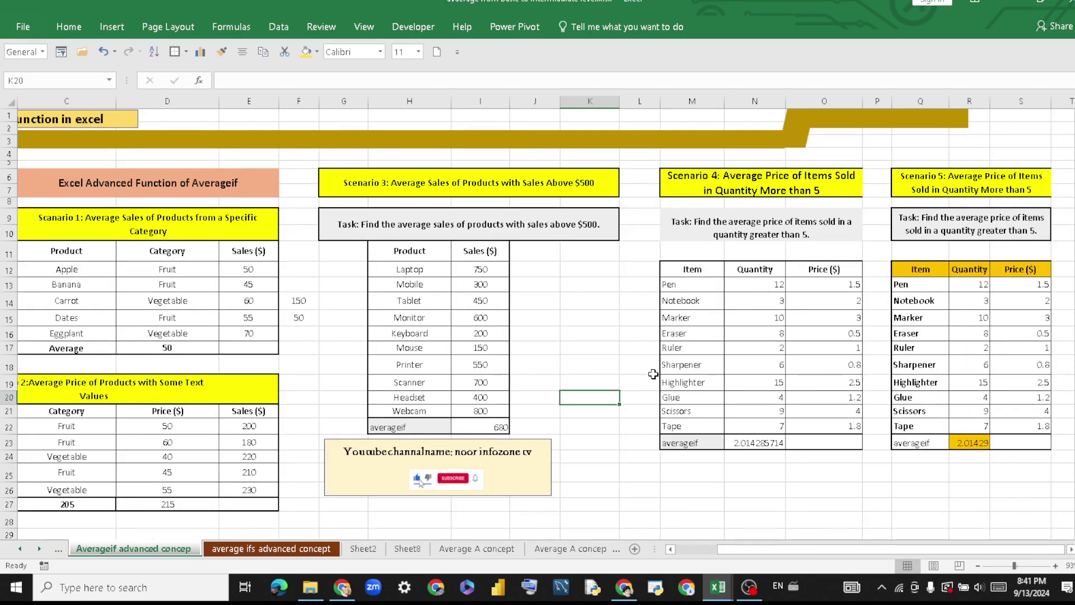